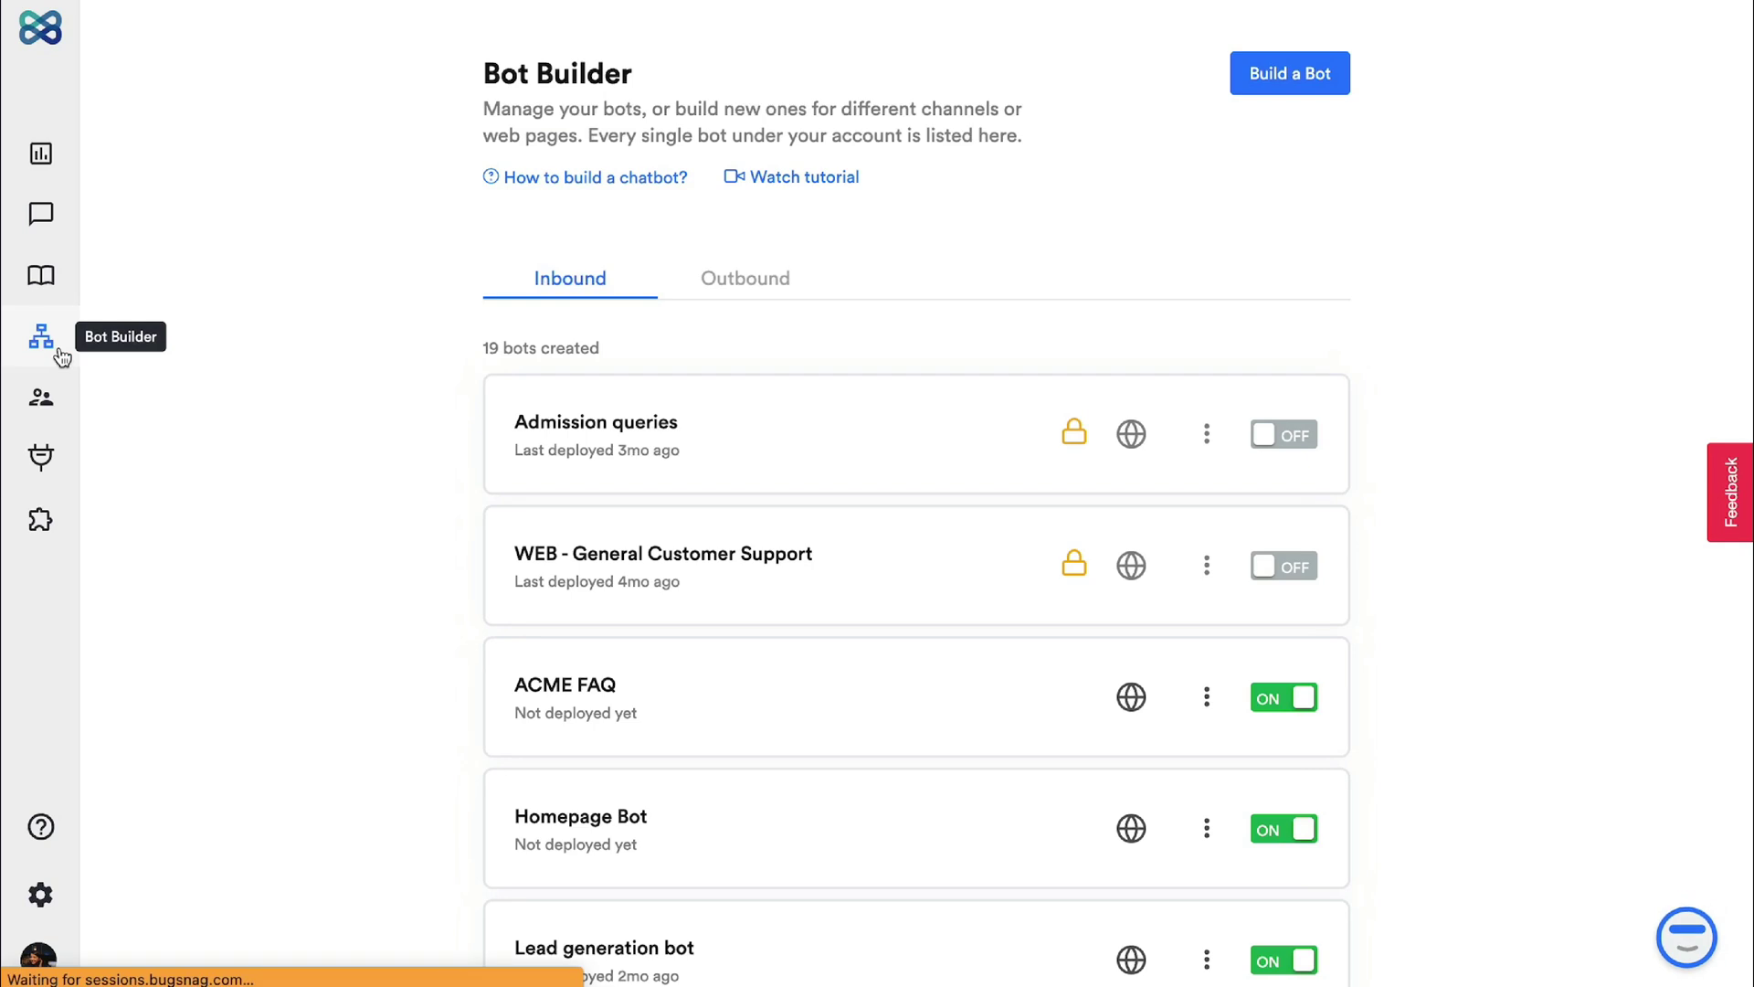
# Step: Start a new inbound bot built from scratch rather than from a template
pyautogui.click(1296, 81)
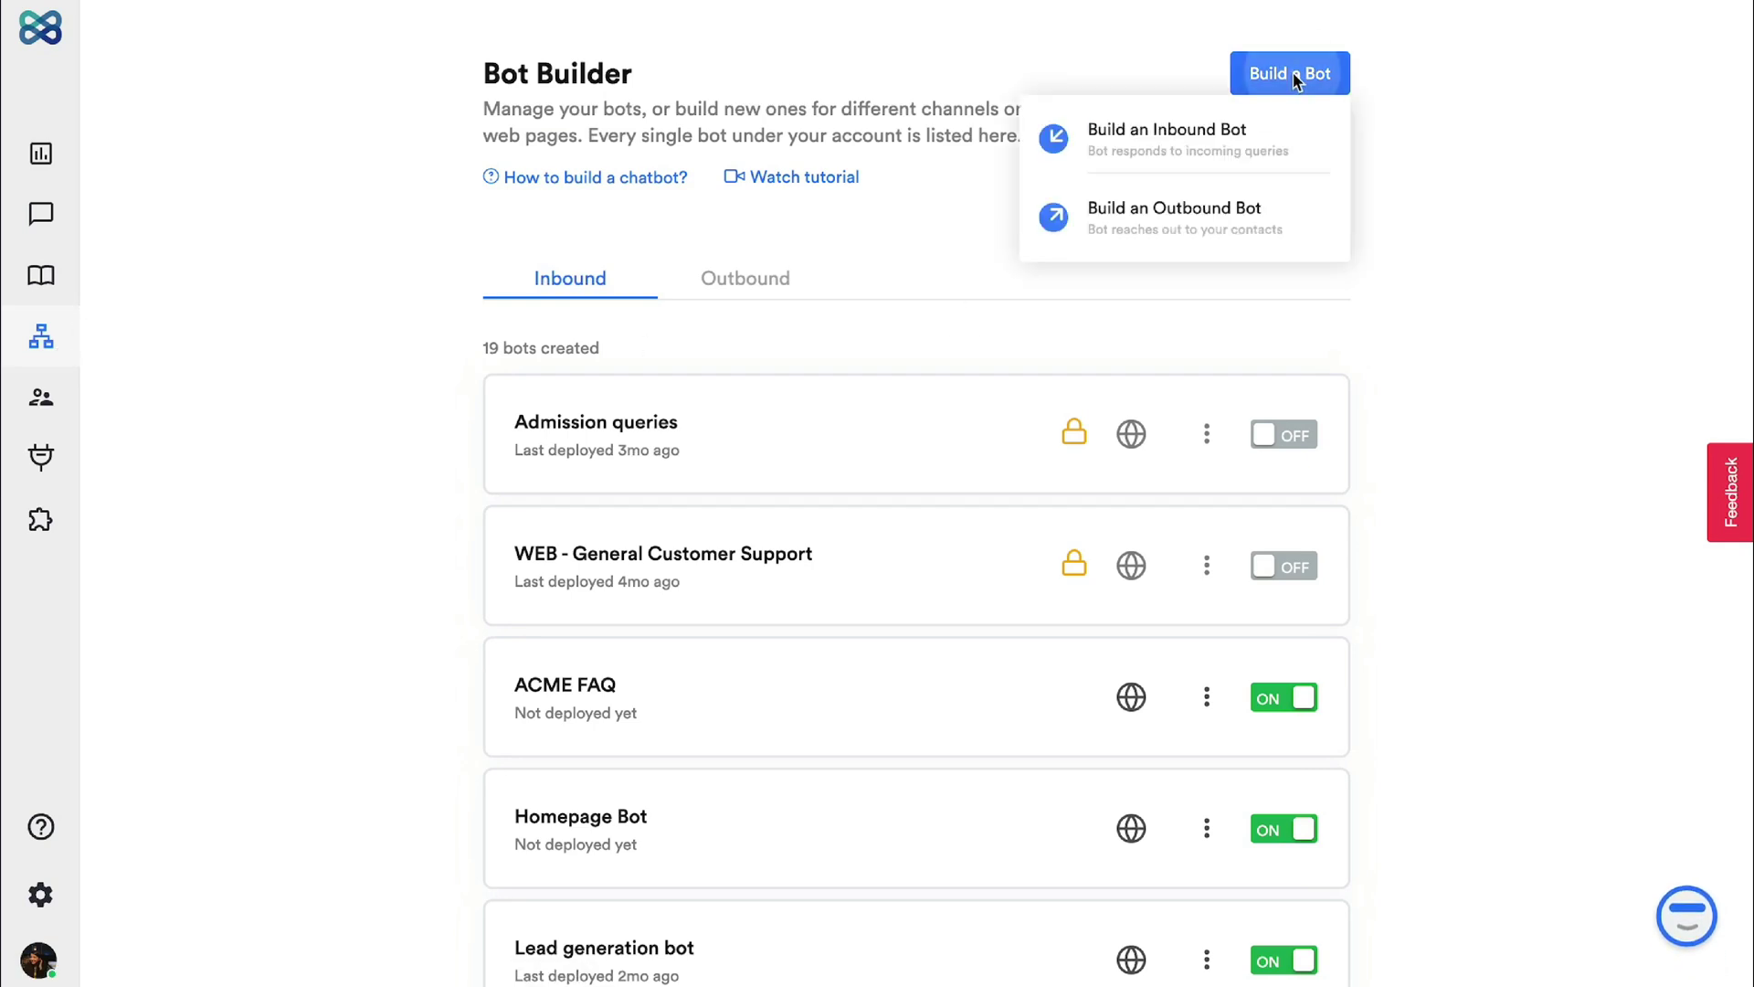
pyautogui.click(1295, 129)
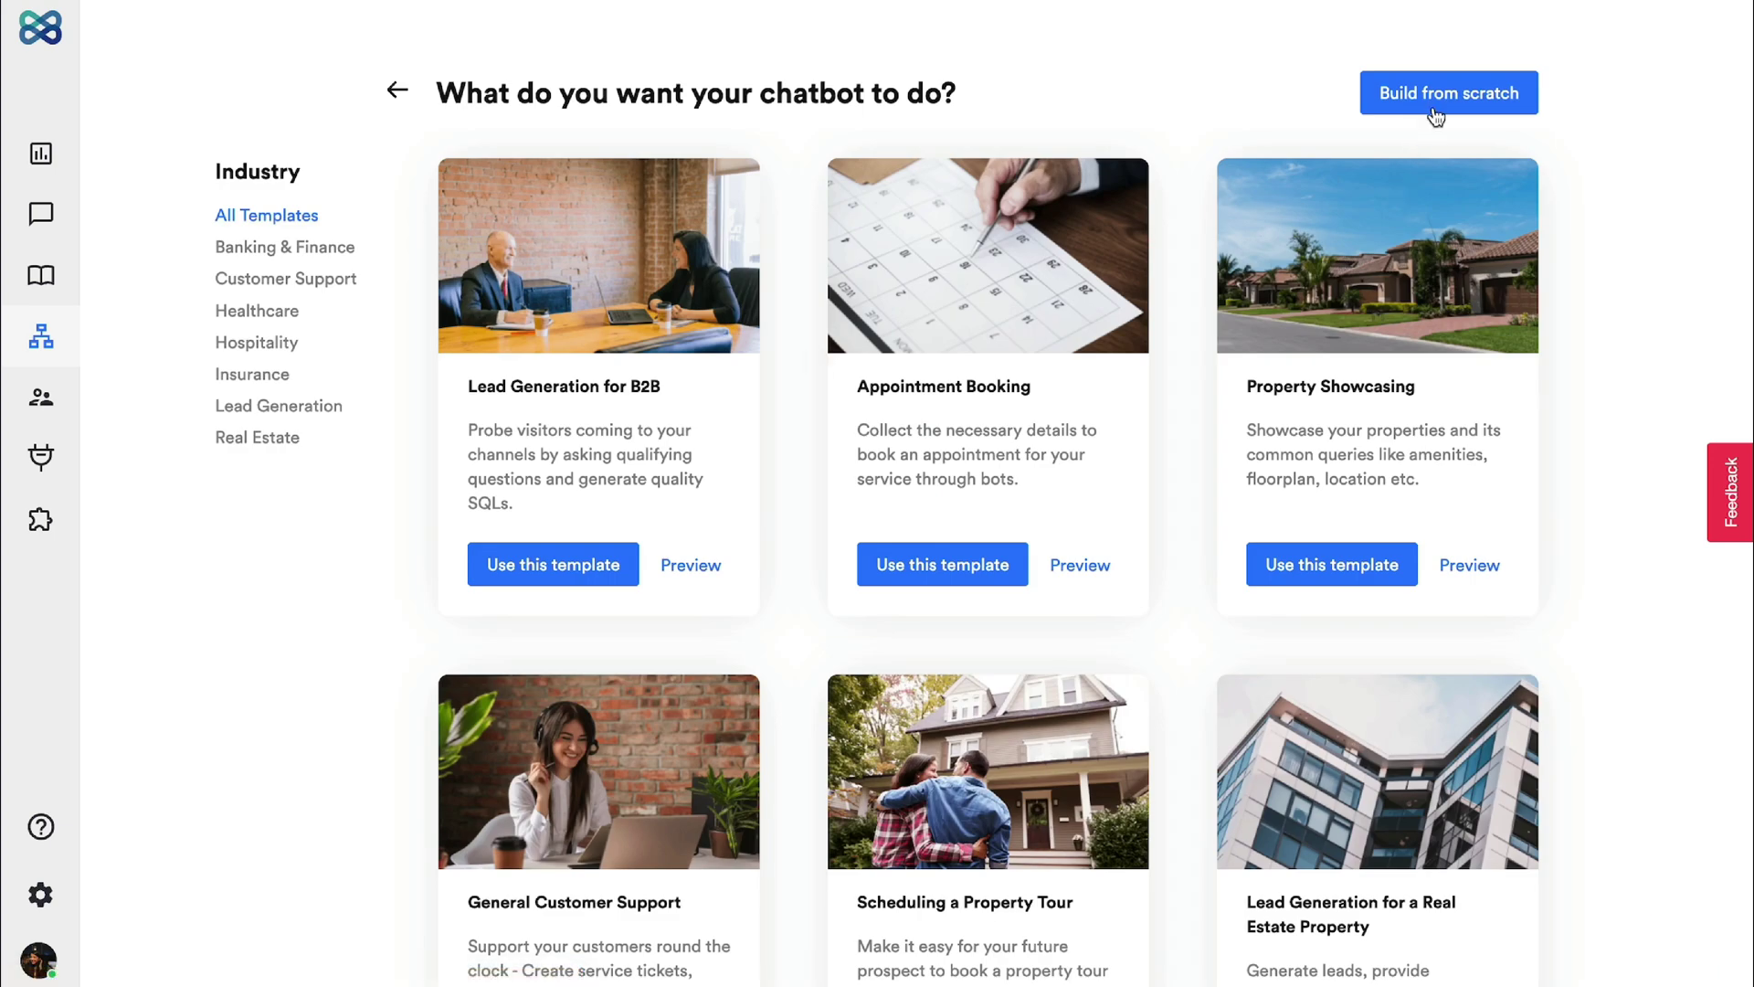
pyautogui.click(1433, 107)
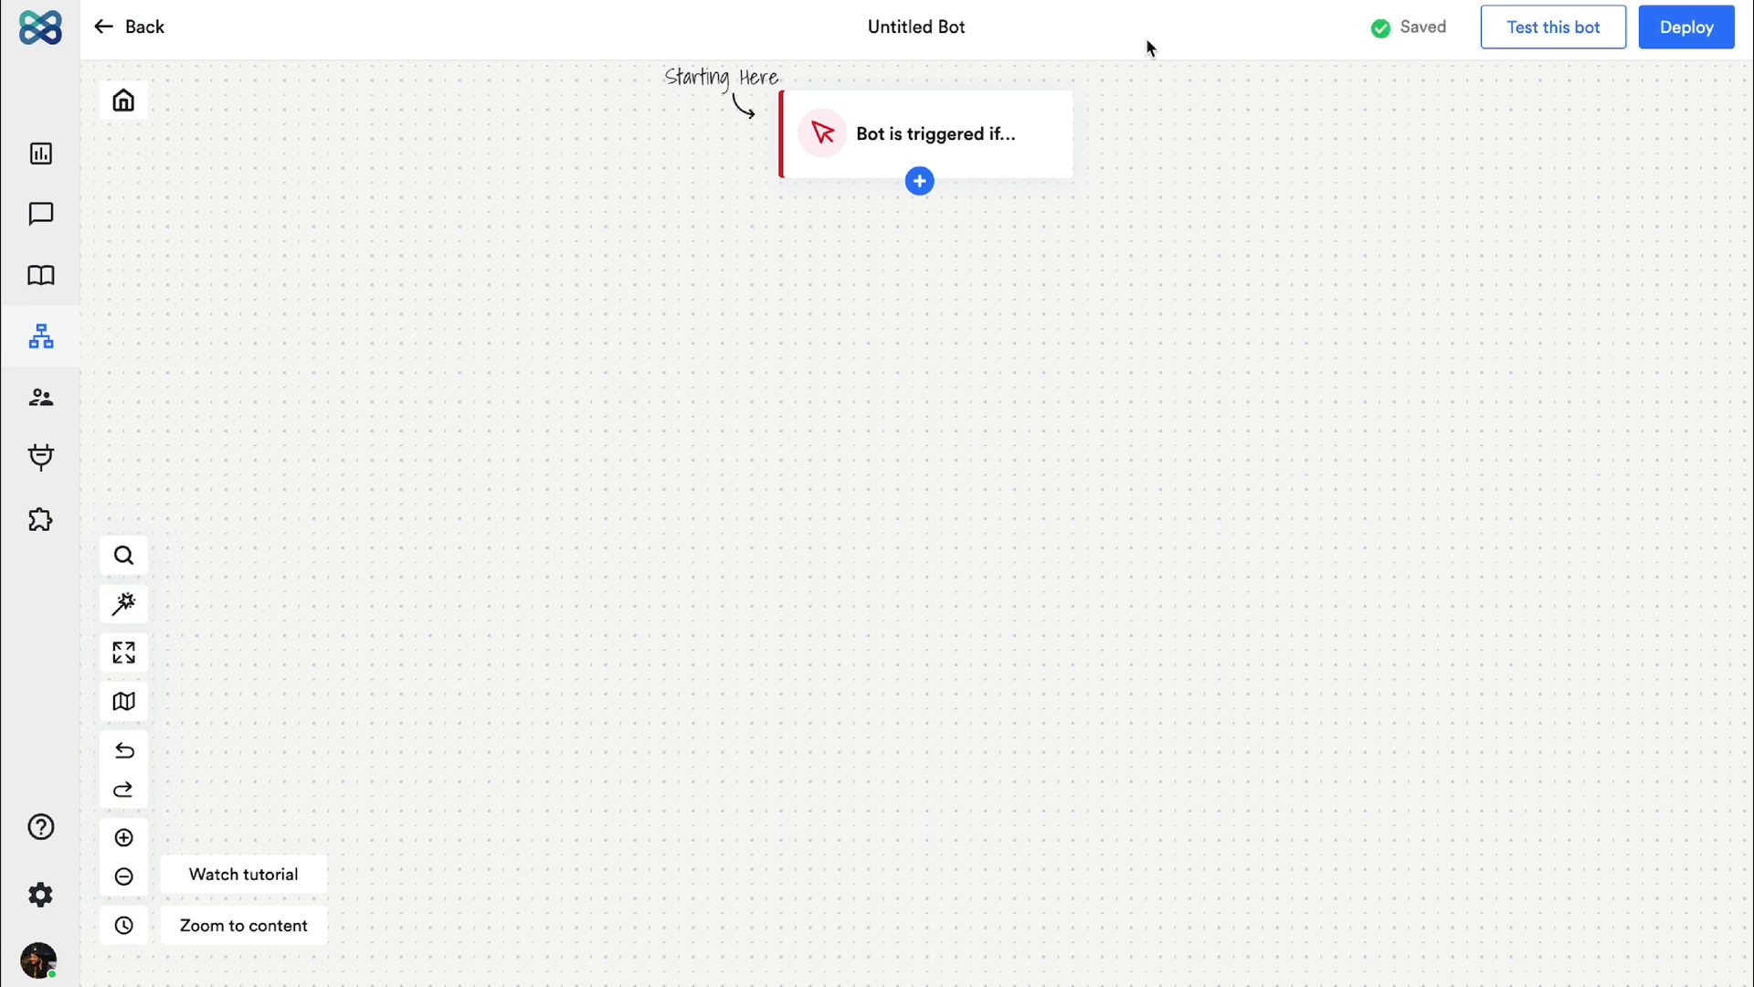
# Step: Rename the untitled bot to 'Customer Support'
pyautogui.click(958, 25)
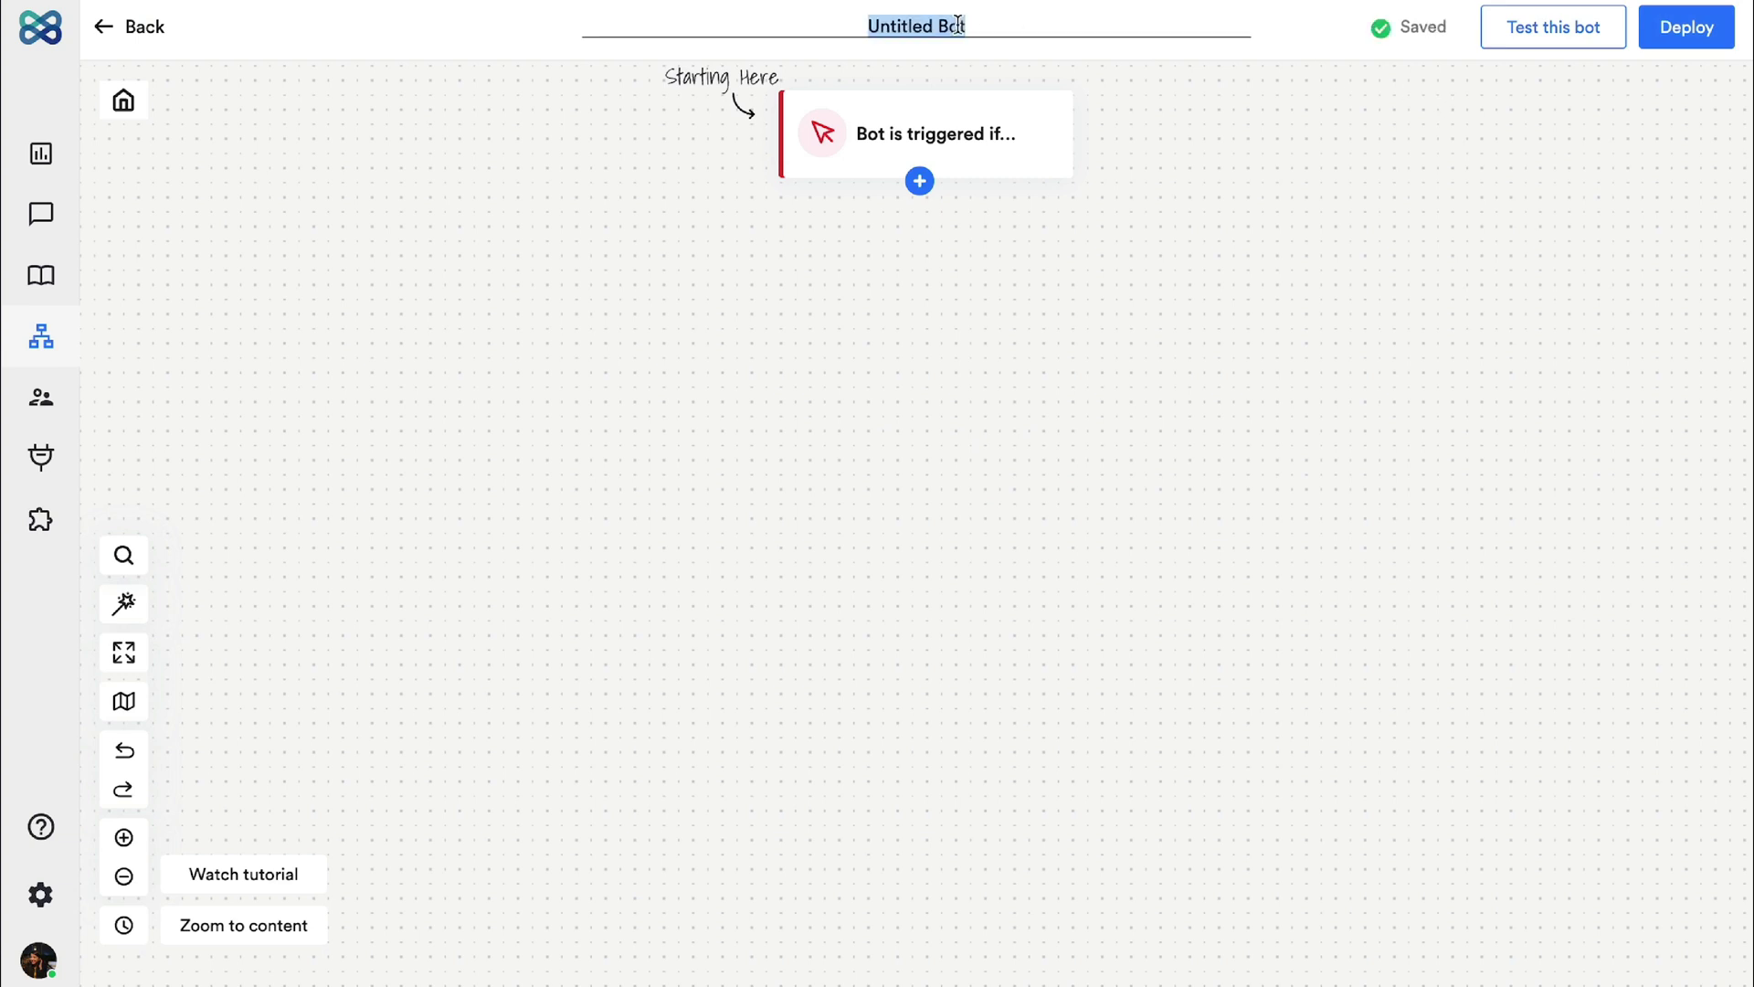
pyautogui.write('Customer Su')
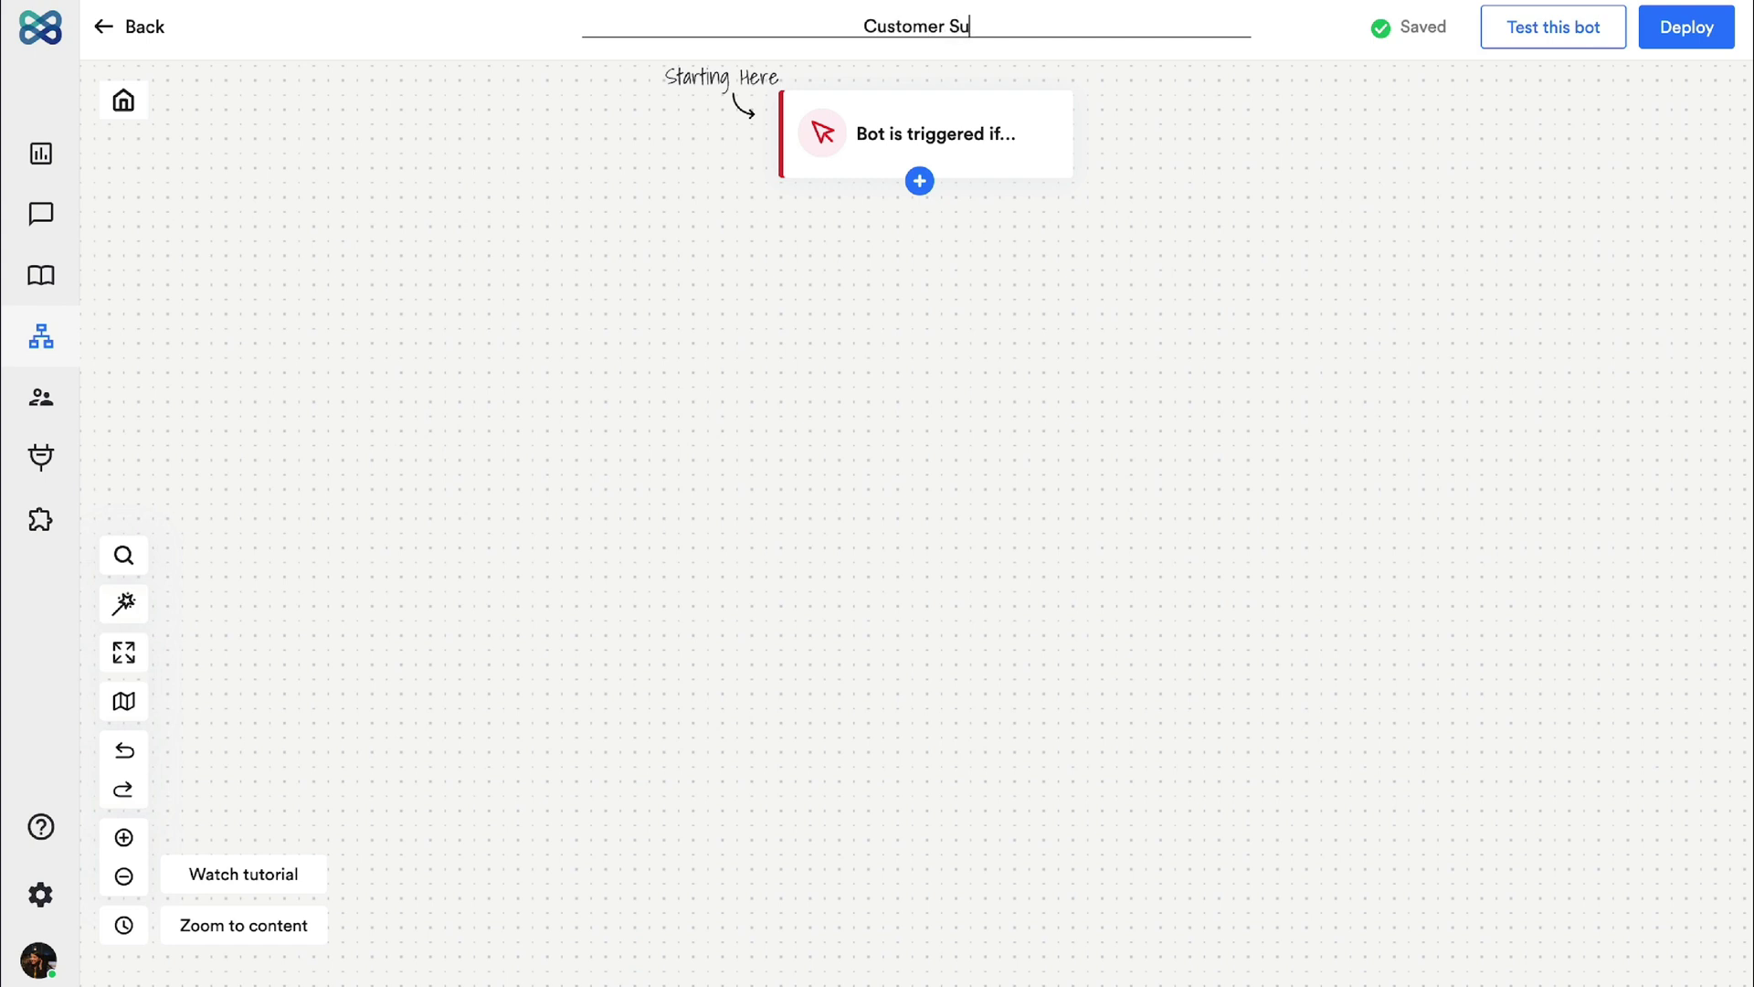
pyautogui.write('pport')
pyautogui.press('Return')
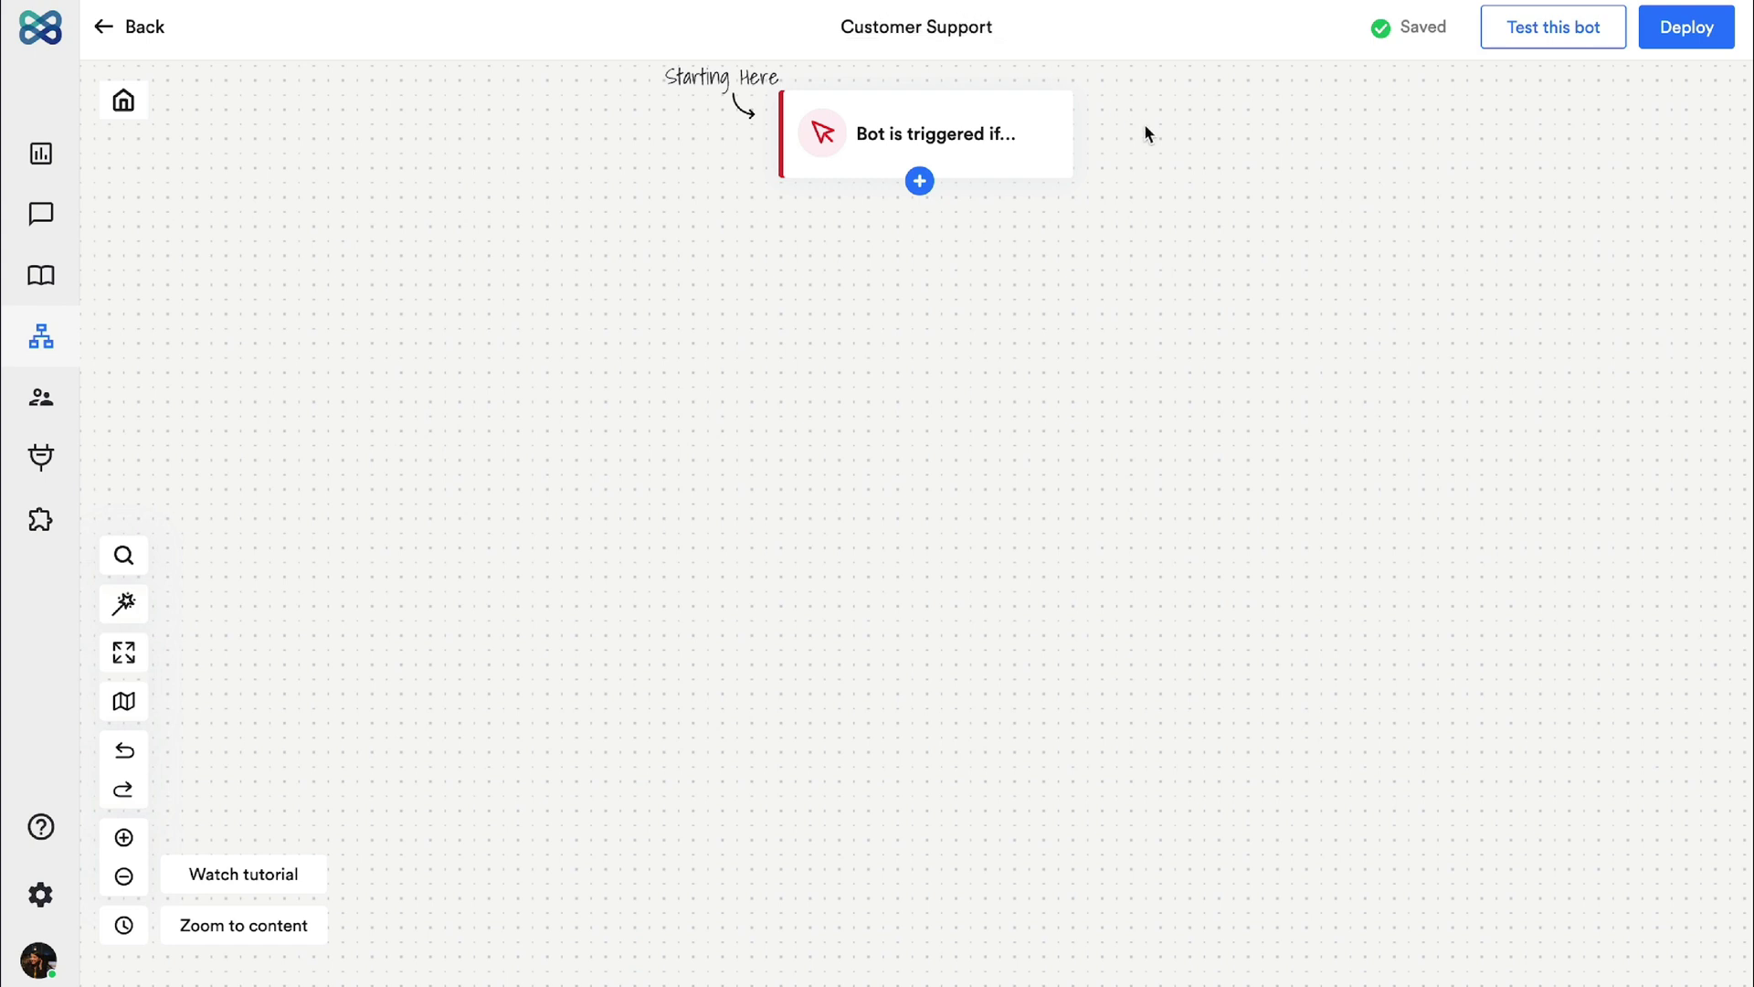
# Step: Add a Buttons step directly after the trigger
pyautogui.click(920, 183)
pyautogui.scroll(-5, 999, 340)
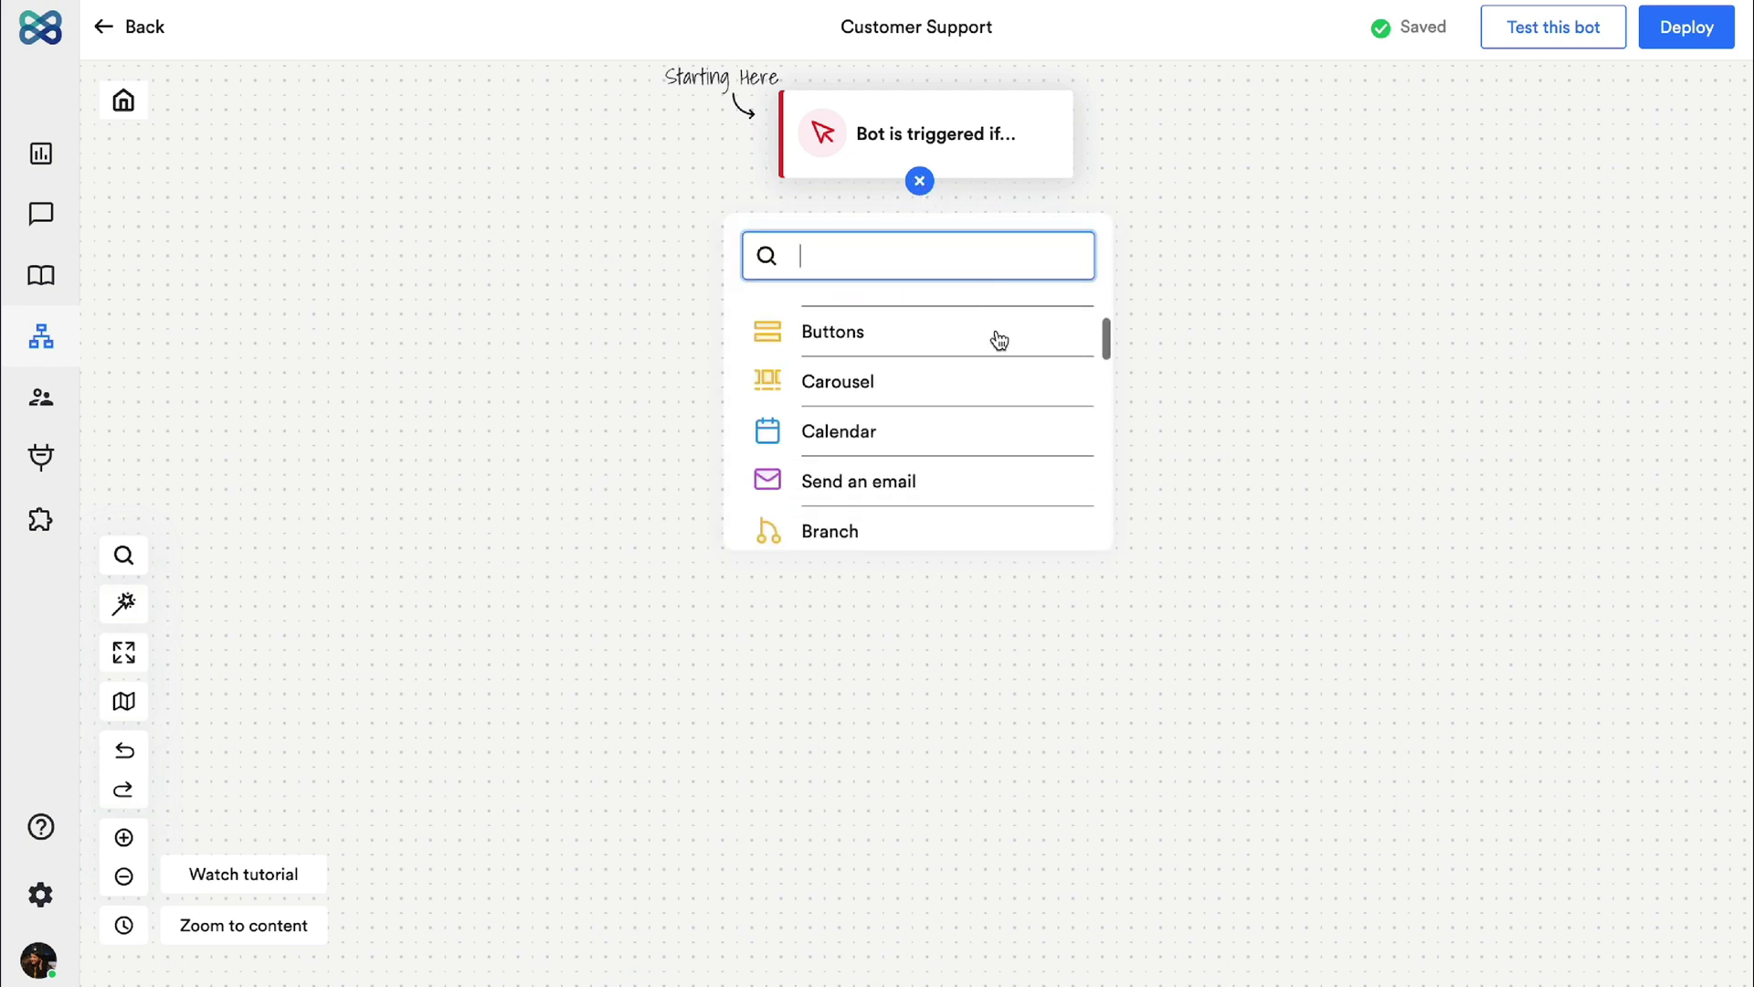
pyautogui.scroll(-6, 999, 340)
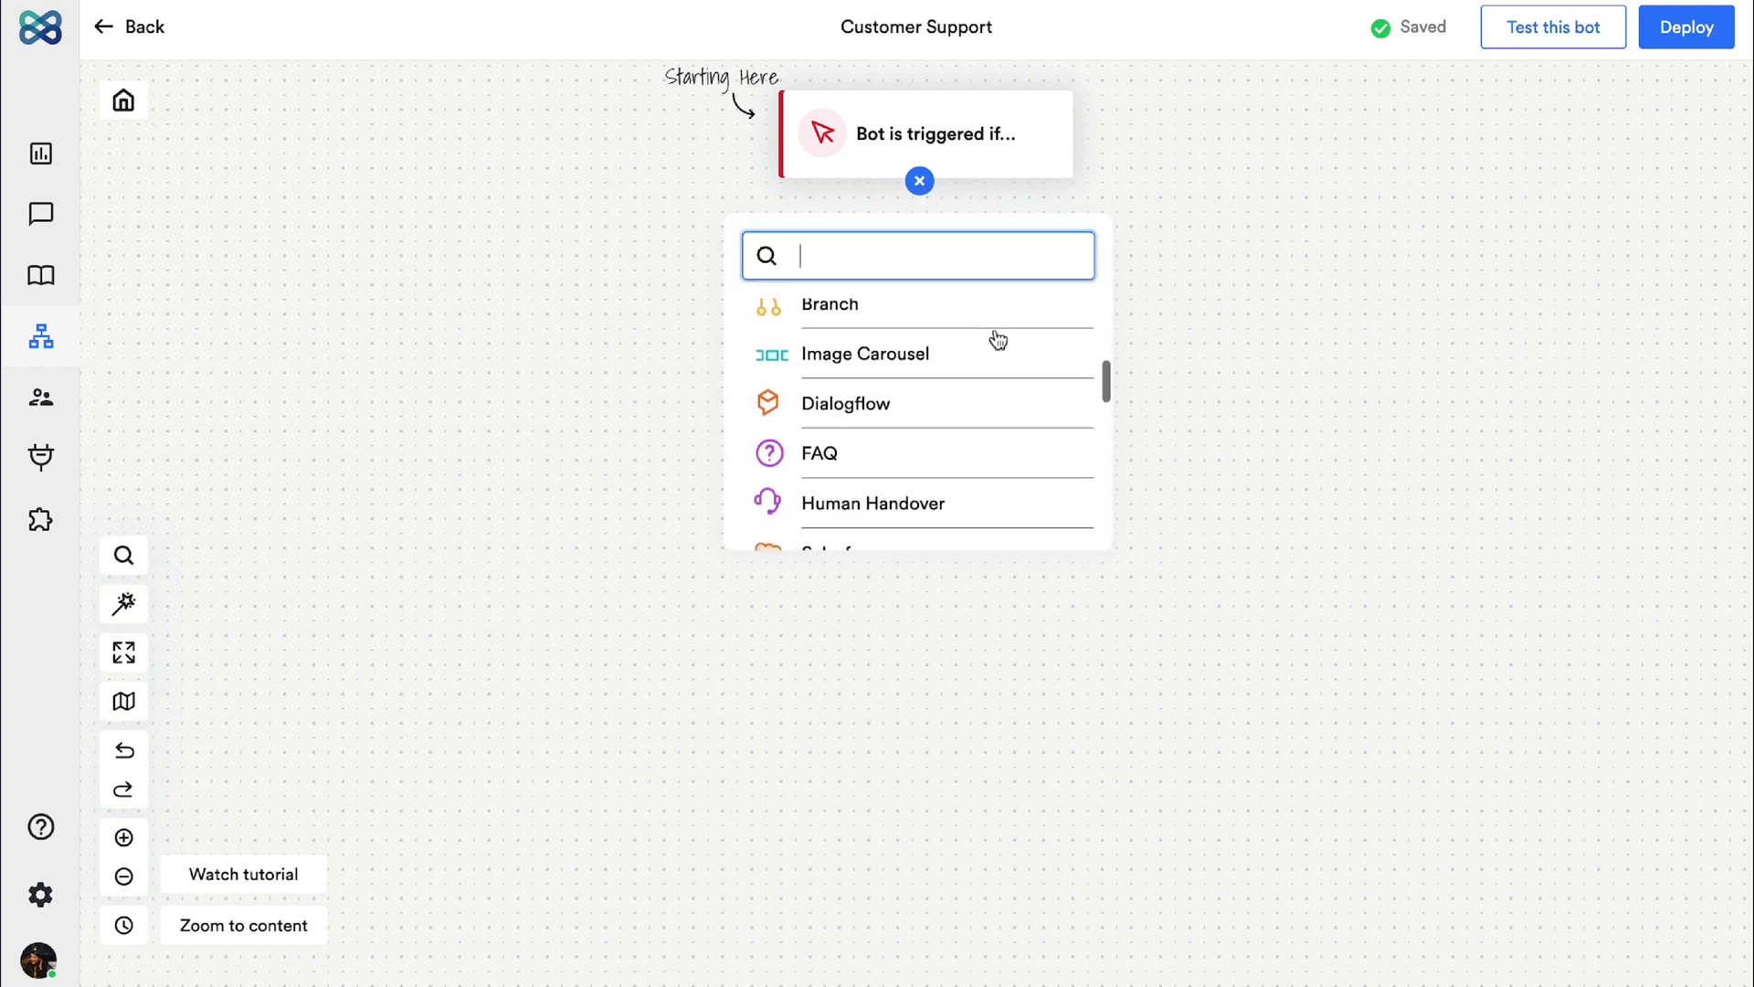
pyautogui.scroll(-5, 998, 340)
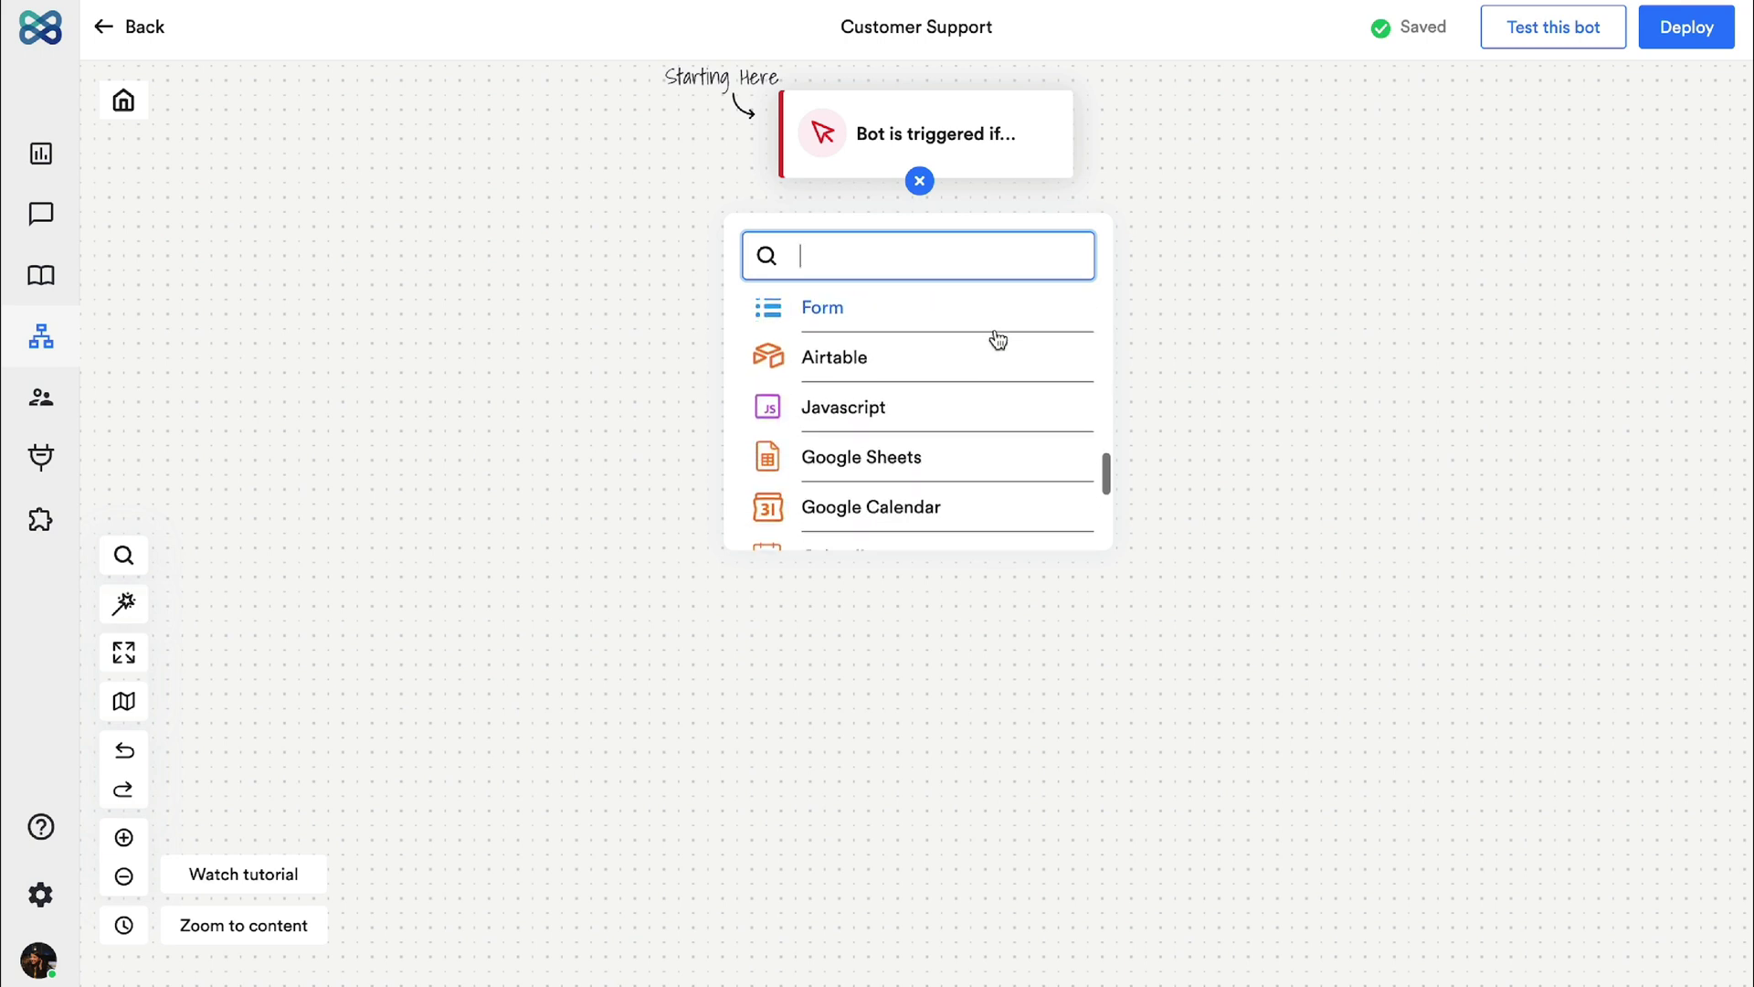
pyautogui.scroll(15, 999, 340)
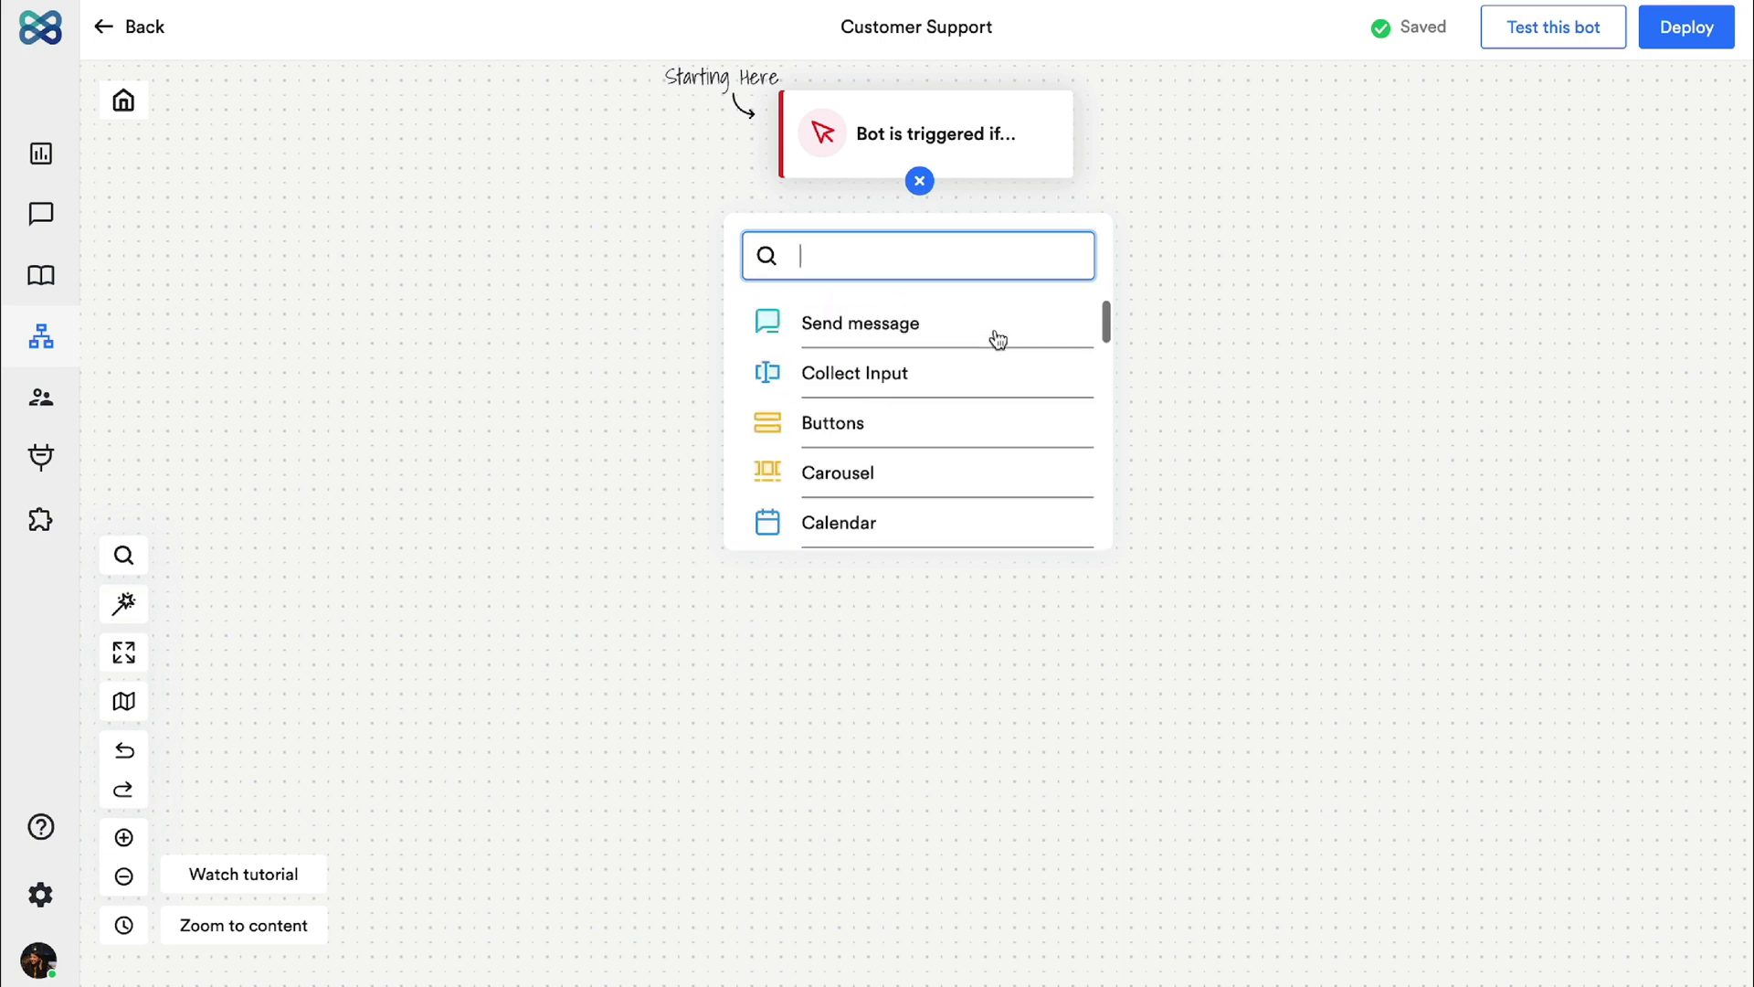
pyautogui.click(996, 422)
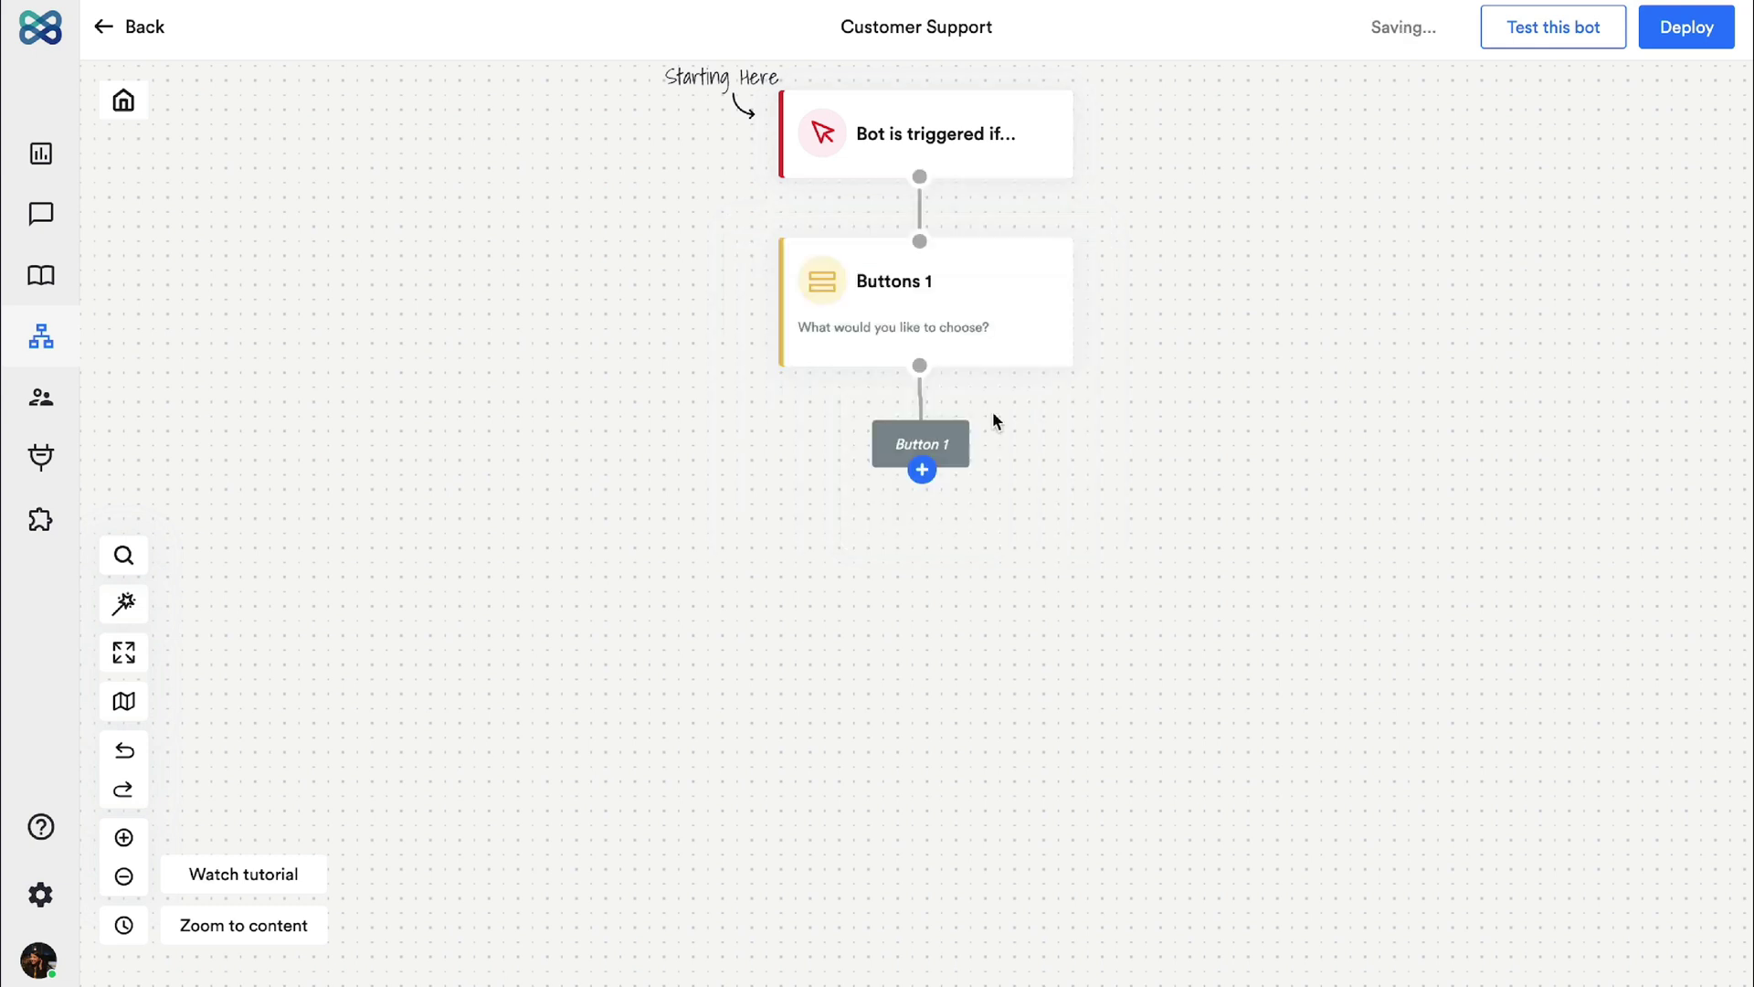
# Step: Title the step 'Options' and write the Xpress Assistant greeting asking how it can help
pyautogui.click(974, 345)
pyautogui.click(1567, 209)
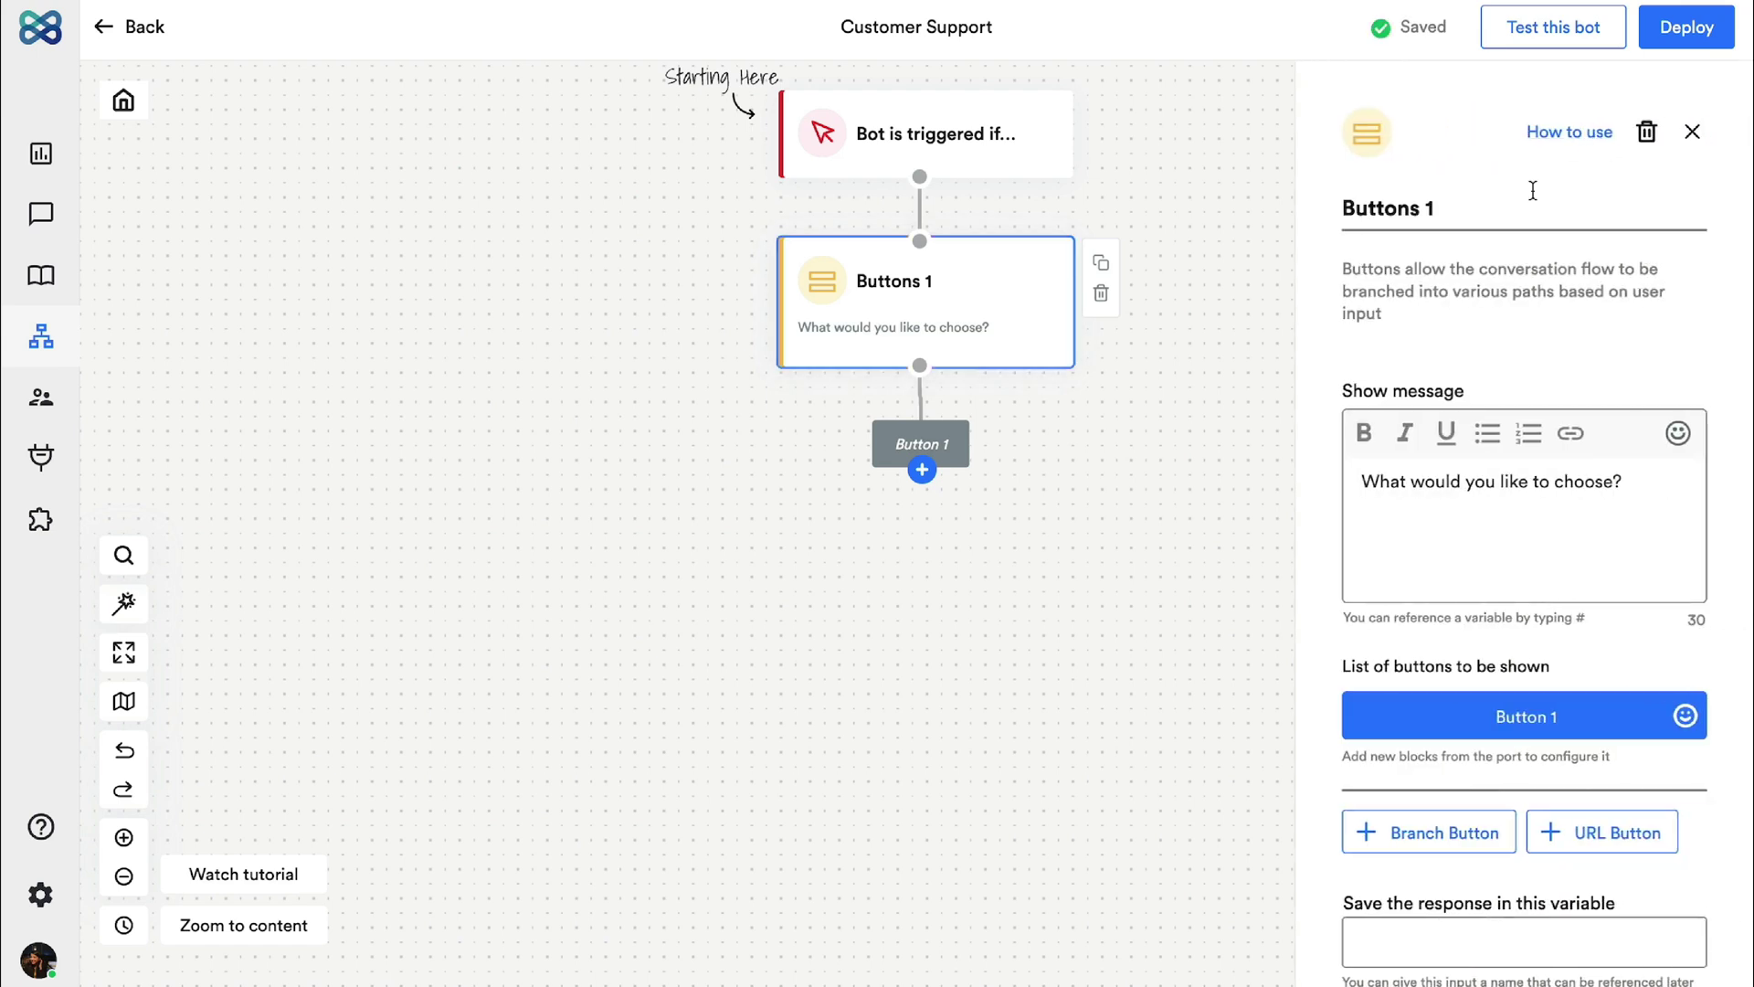
pyautogui.hotkey('ctrl', 'a')
pyautogui.write('Options')
pyautogui.click(1503, 482)
pyautogui.hotkey('ctrl', 'a')
pyautogui.write("Hi! I'm Kate, your Xpress Assis")
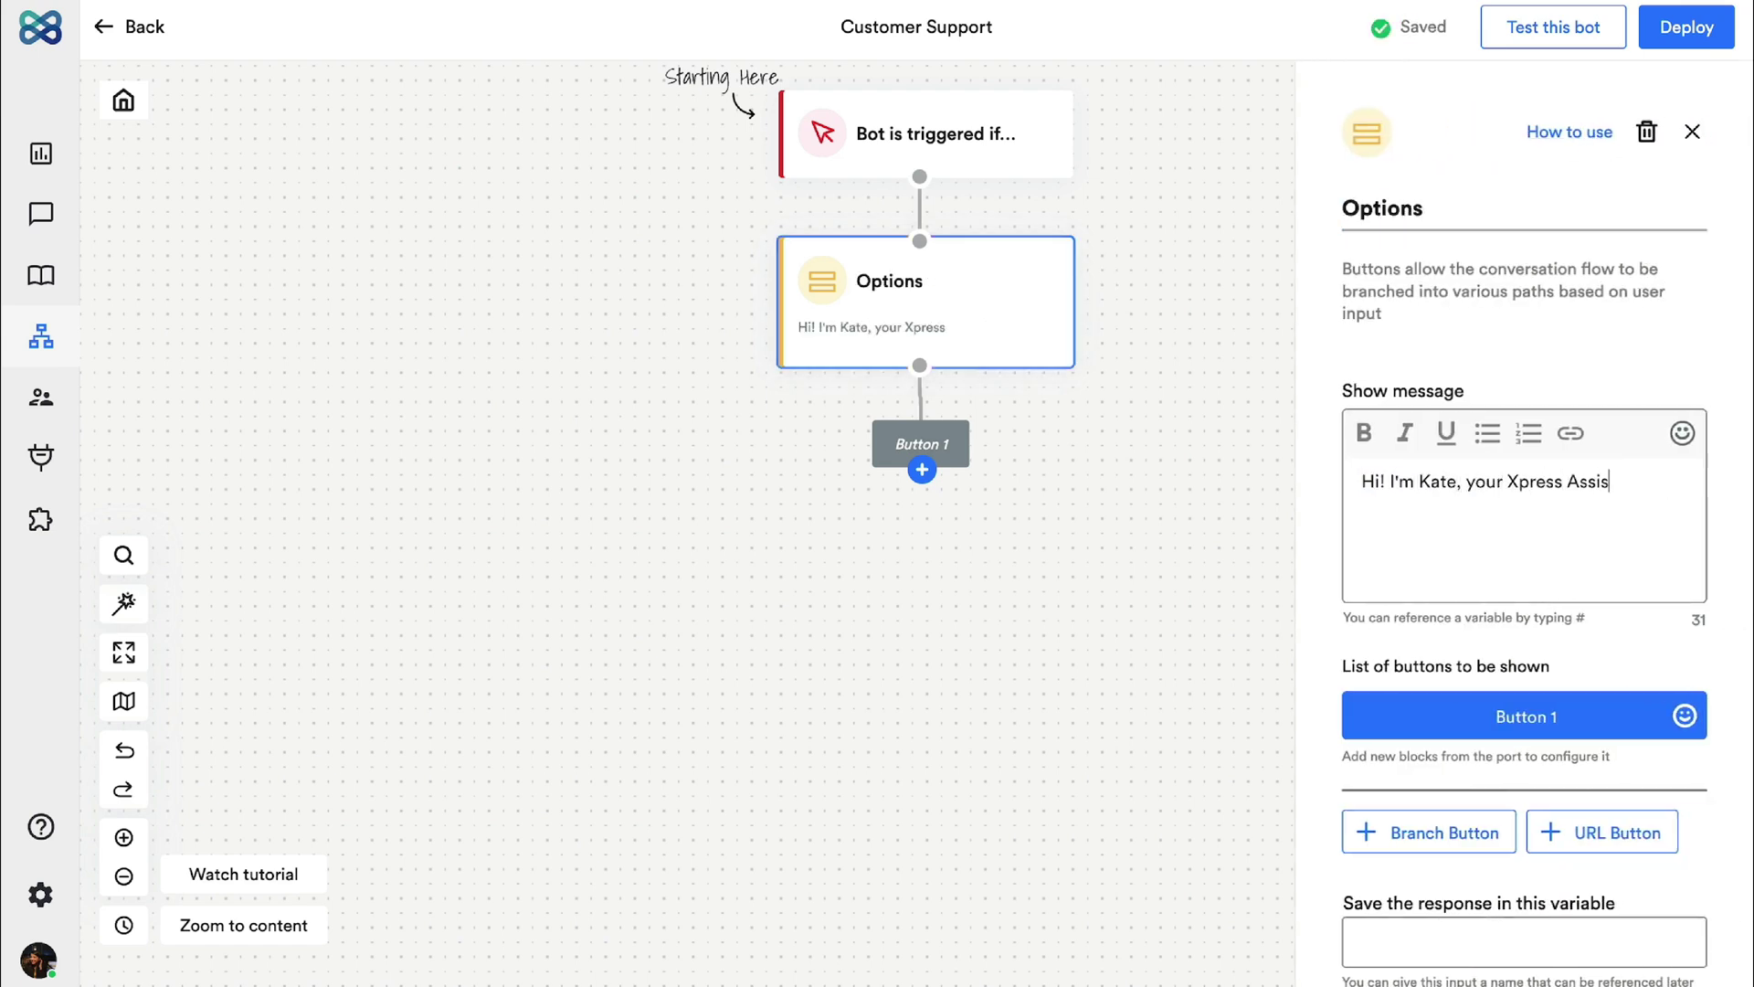
pyautogui.write('tantWhat can I help you with today?')
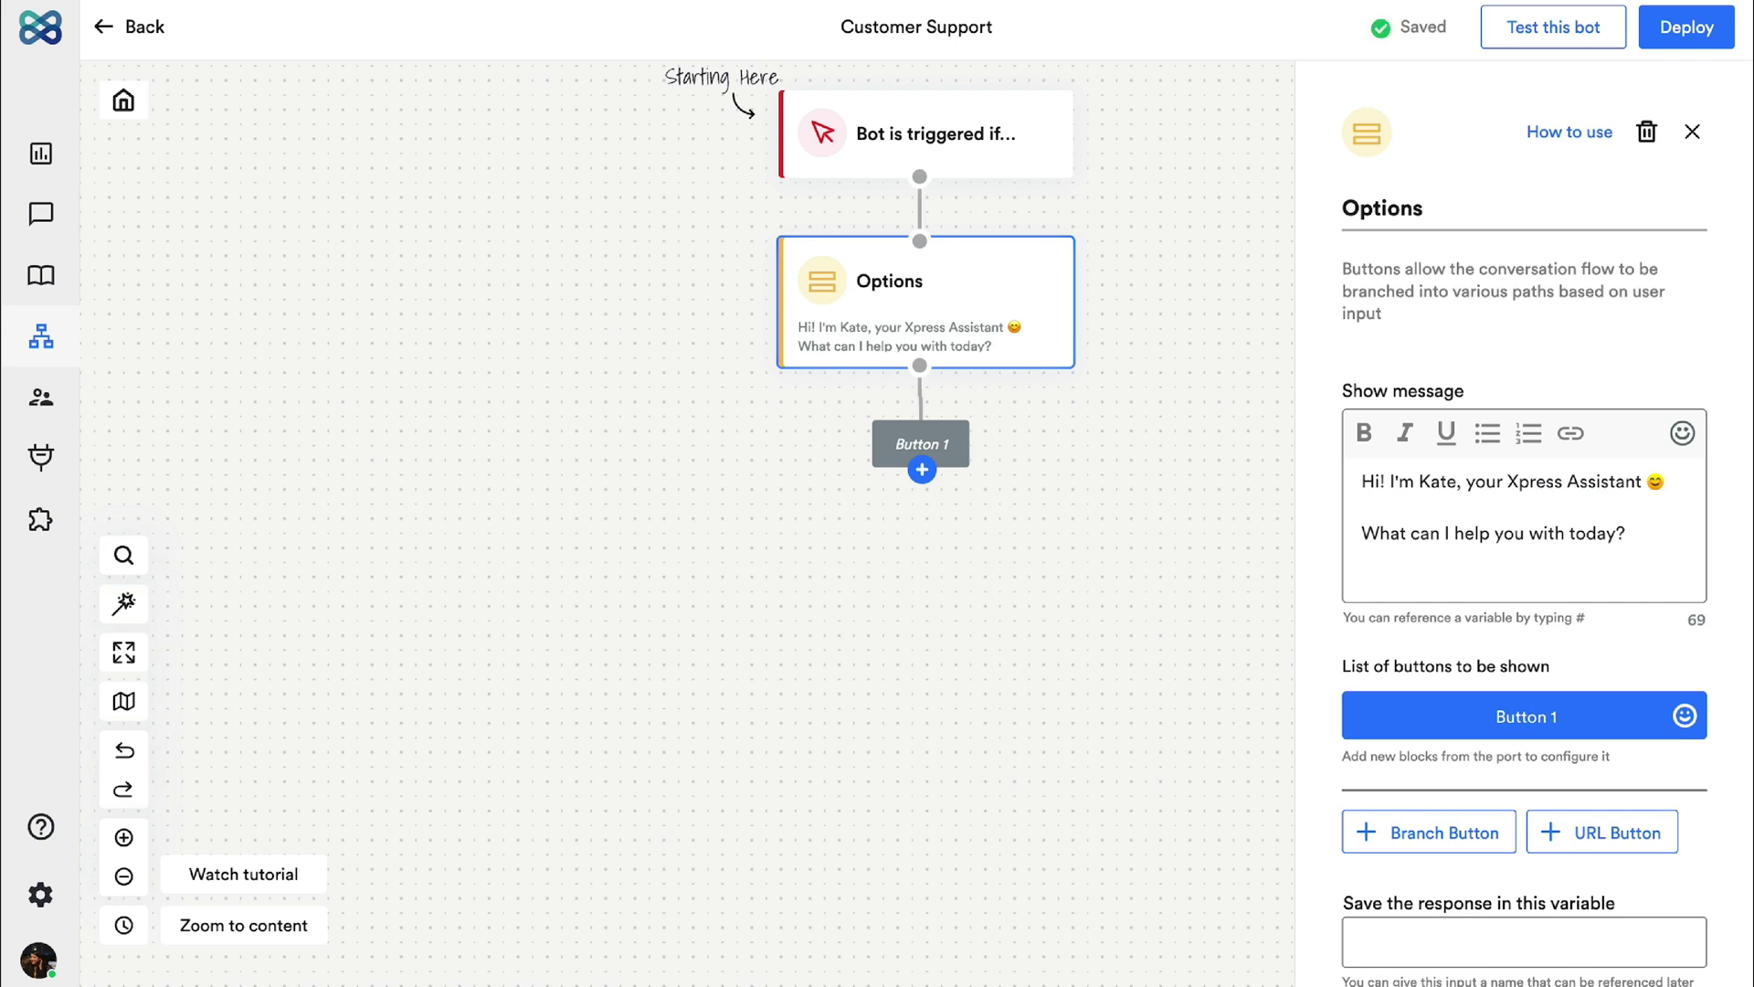
pyautogui.write(' issue')
# Step: Add answer choices 'Raise a ticket', 'Know ticket status' and 'Talk to support'
pyautogui.click(1469, 832)
pyautogui.write('Raise a ticket')
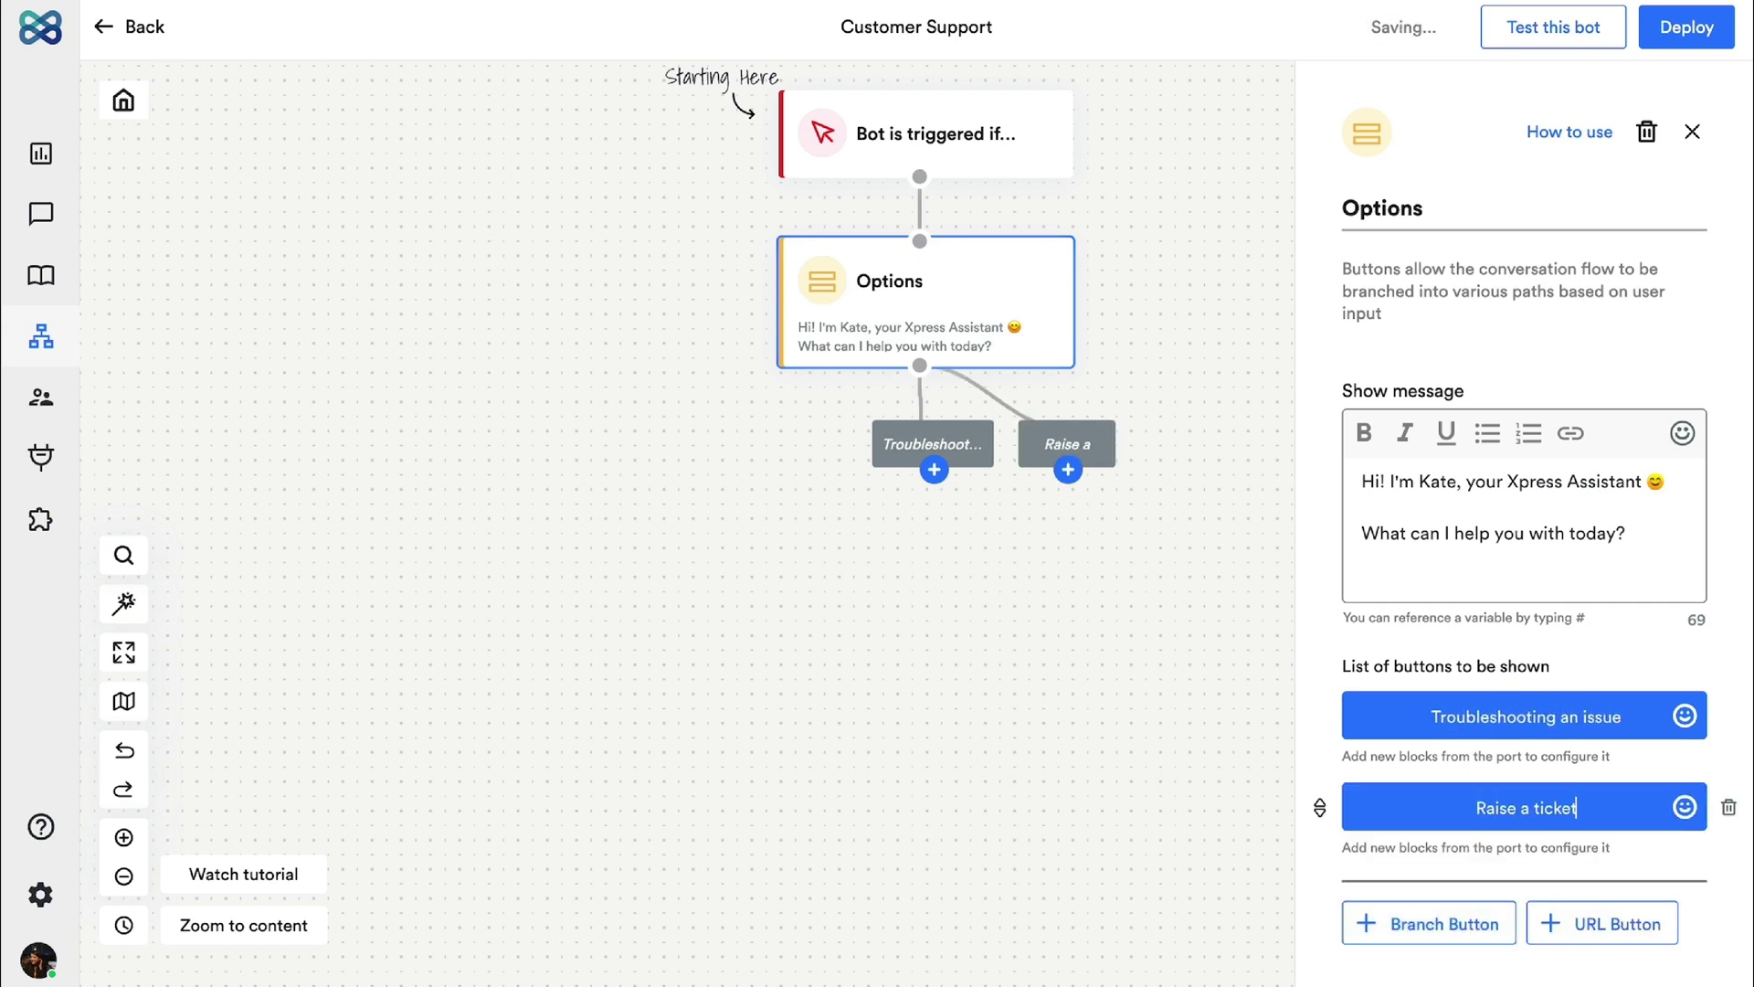
pyautogui.scroll(-3, 1468, 731)
pyautogui.click(1463, 777)
pyautogui.write('Know ticket status')
pyautogui.click(1463, 778)
pyautogui.write('Talk to support')
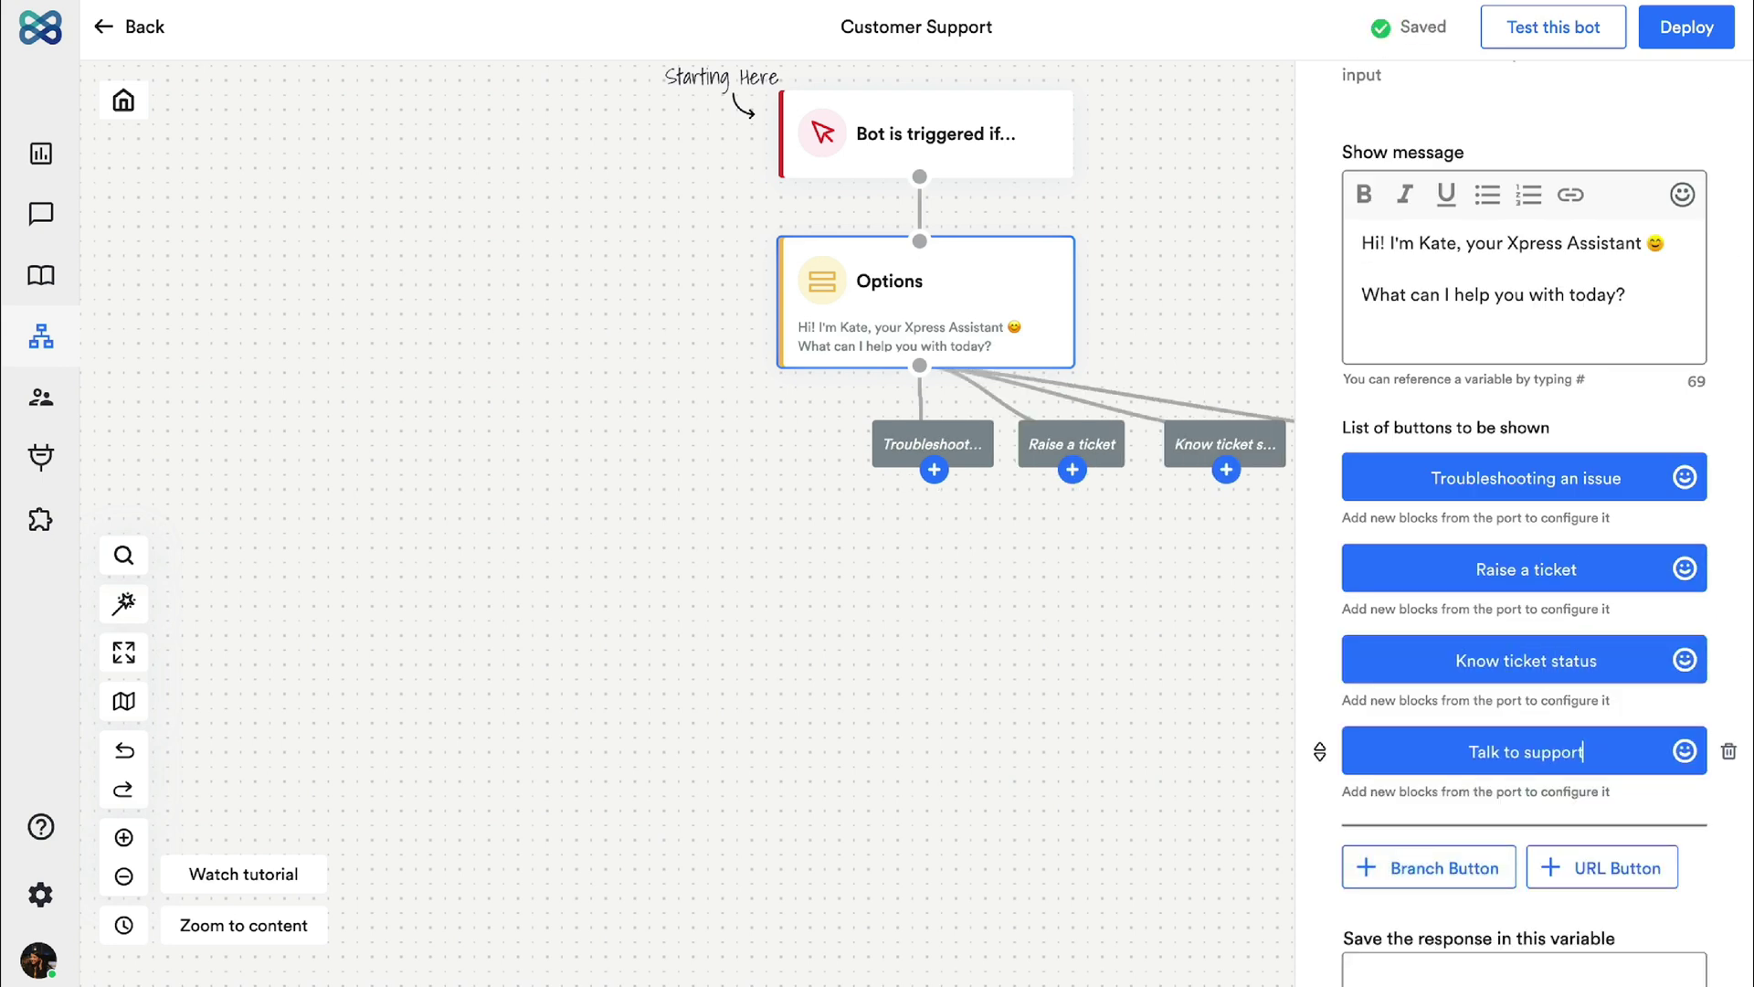
pyautogui.click(934, 470)
# Step: Add an 'Issue' Buttons step under Troubleshooting asking 'So what kind of issue are you facing?'
pyautogui.click(951, 729)
pyautogui.write('Issue')
pyautogui.press('Tab')
pyautogui.write('So')
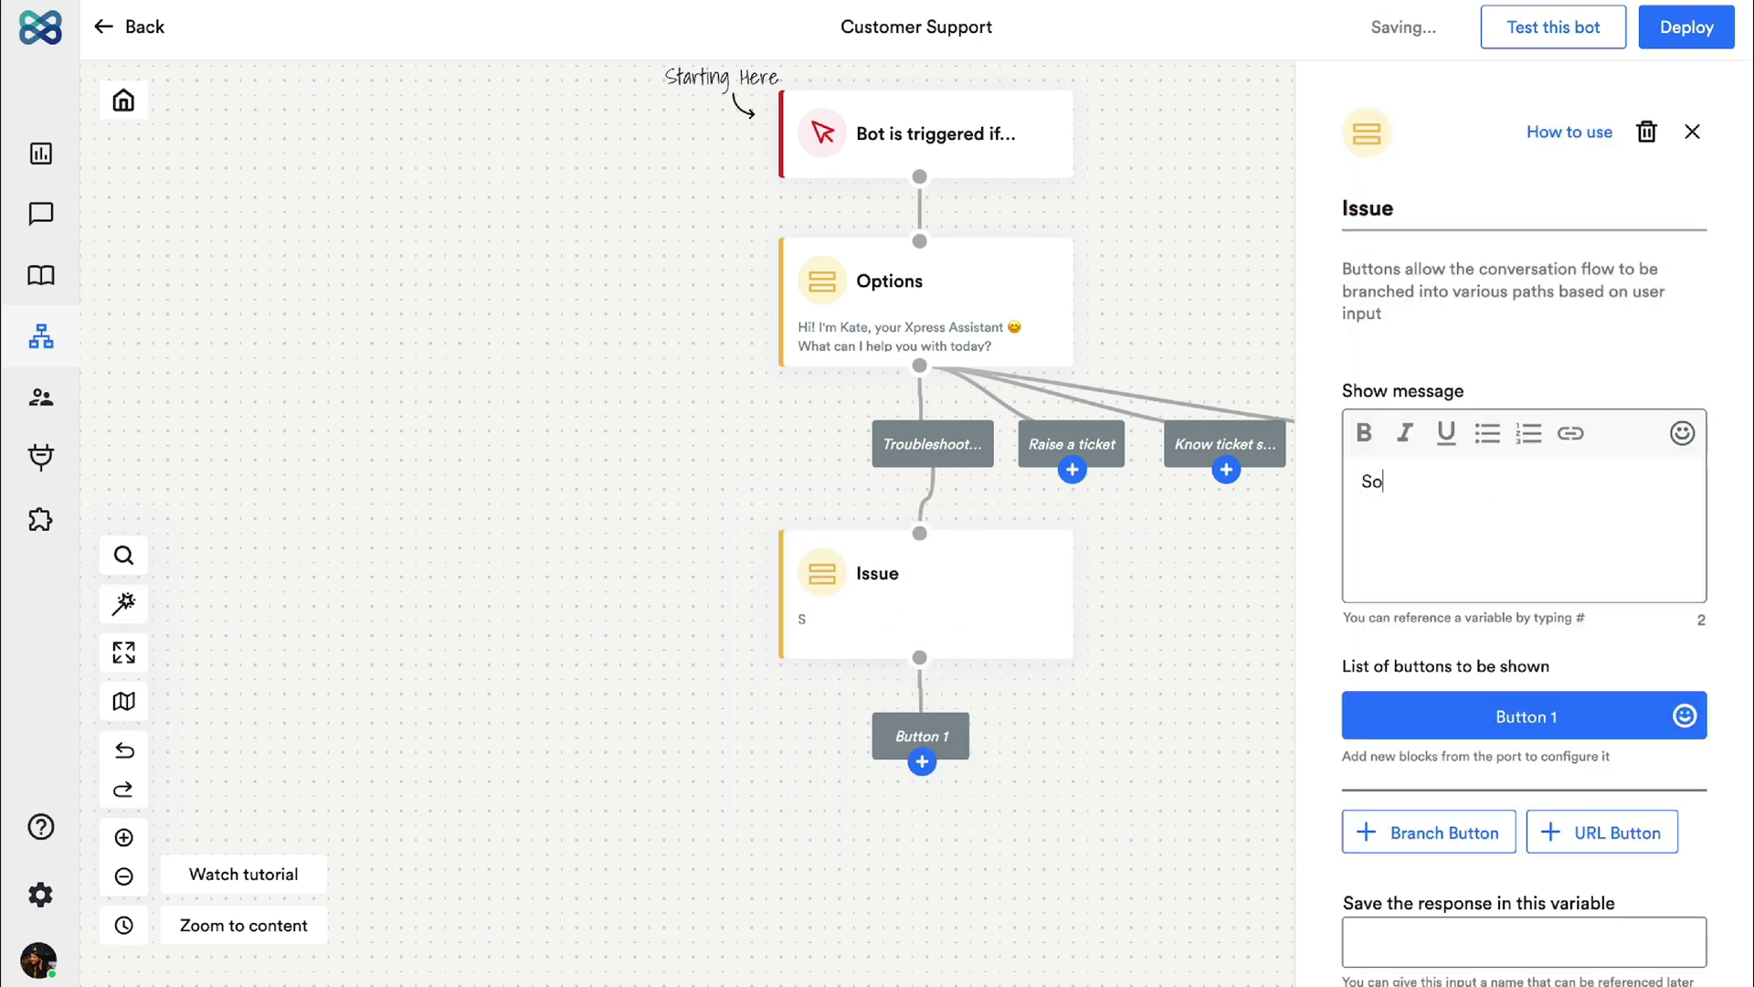
pyautogui.write(' what kind of issue are you facing?')
# Step: Give it the answers 'Unable to login', 'Software keeps crashing' and 'Third party integration'
pyautogui.press('Tab')
pyautogui.write('Unable to login')
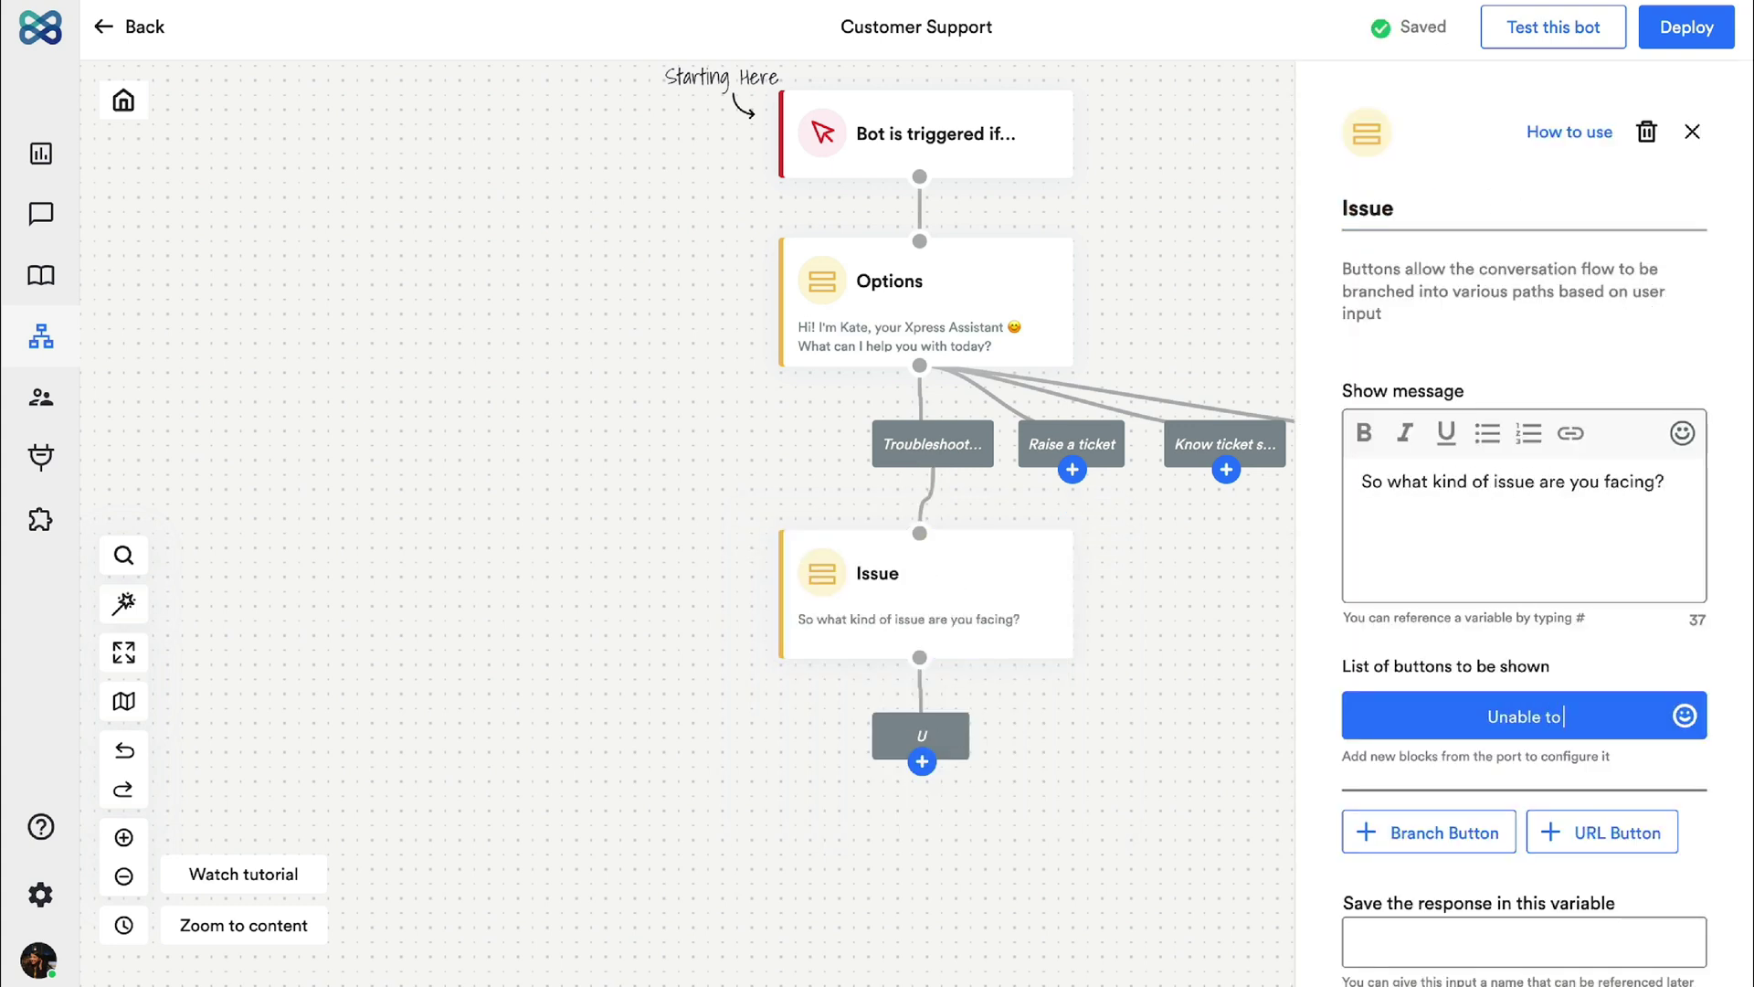
pyautogui.press('Return')
pyautogui.write('Software keeps crashing')
pyautogui.press('Return')
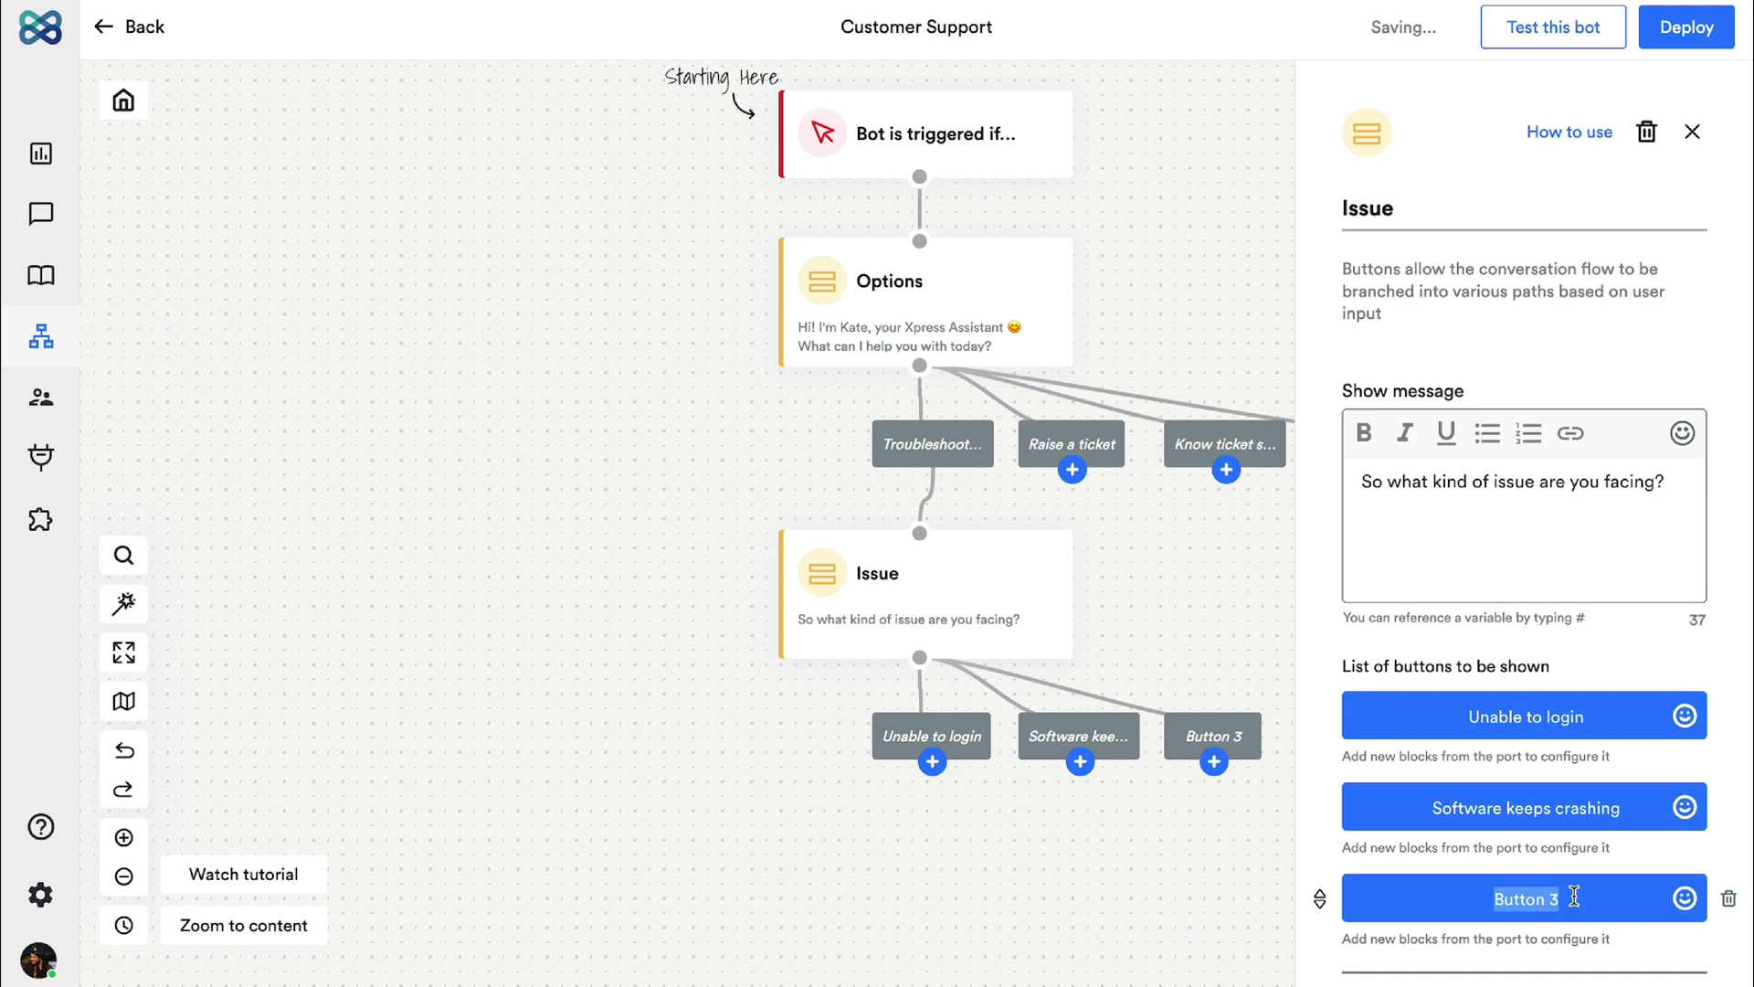
pyautogui.write('Third party integration')
pyautogui.click(1214, 870)
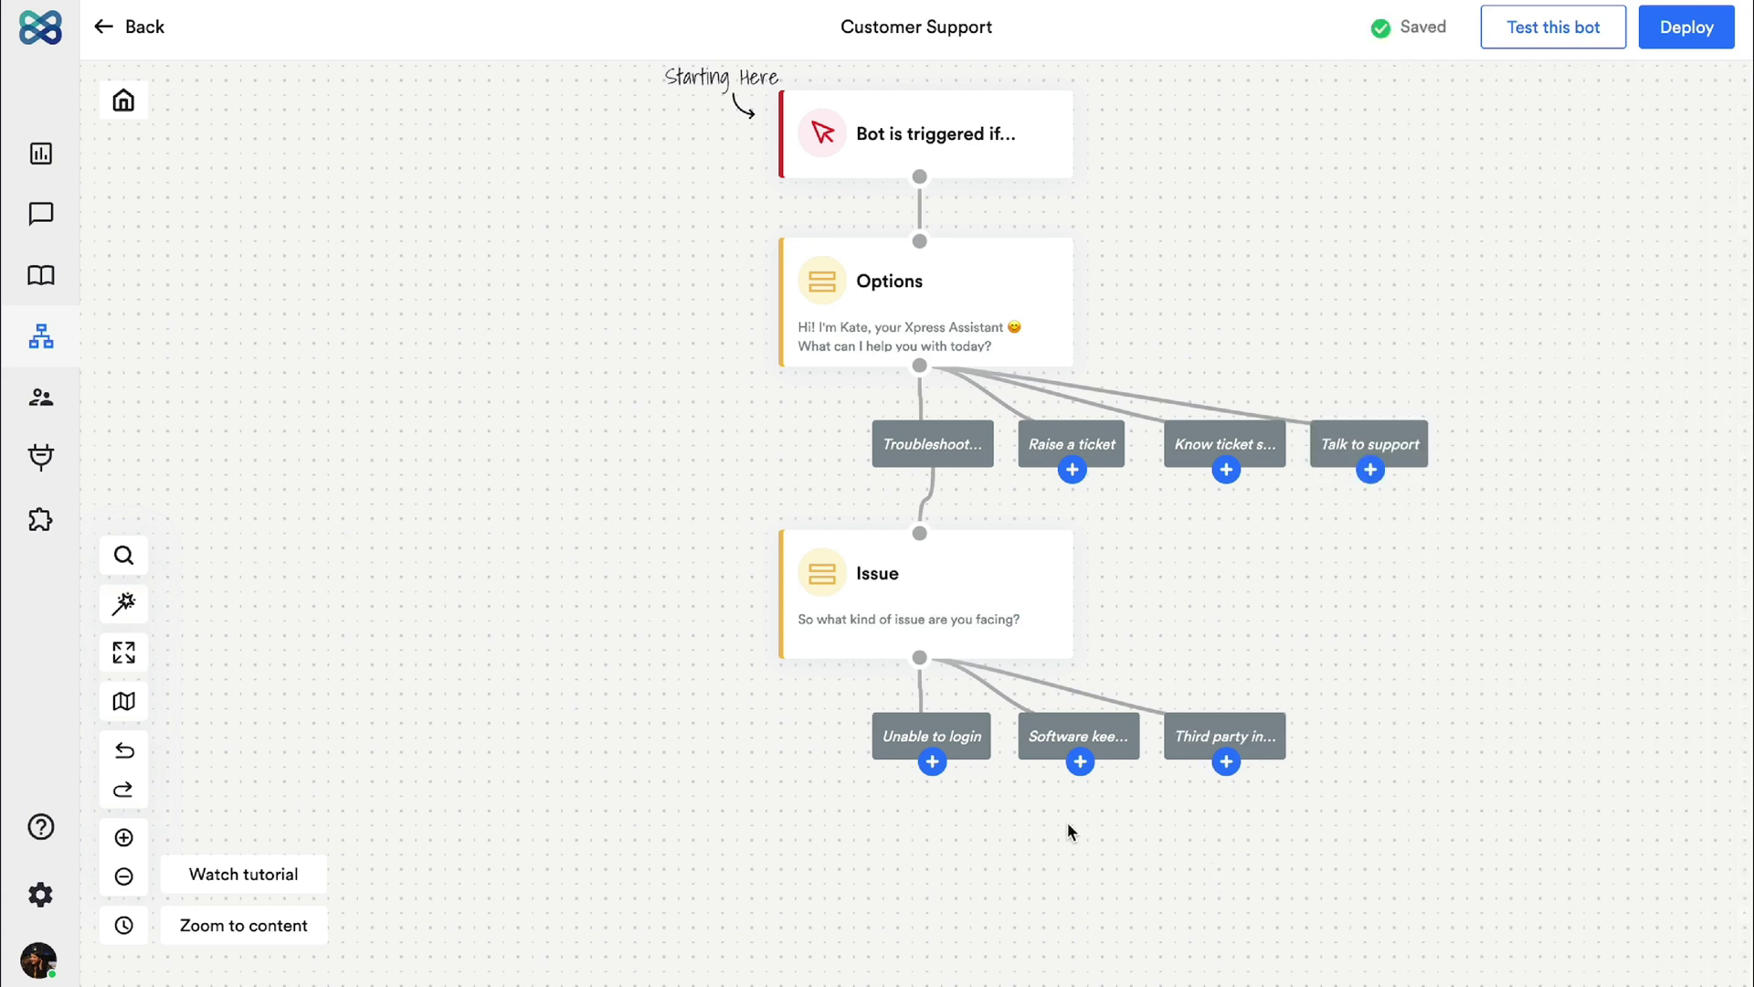
pyautogui.click(932, 762)
pyautogui.moveTo(992, 777); pyautogui.dragTo(959, 571)
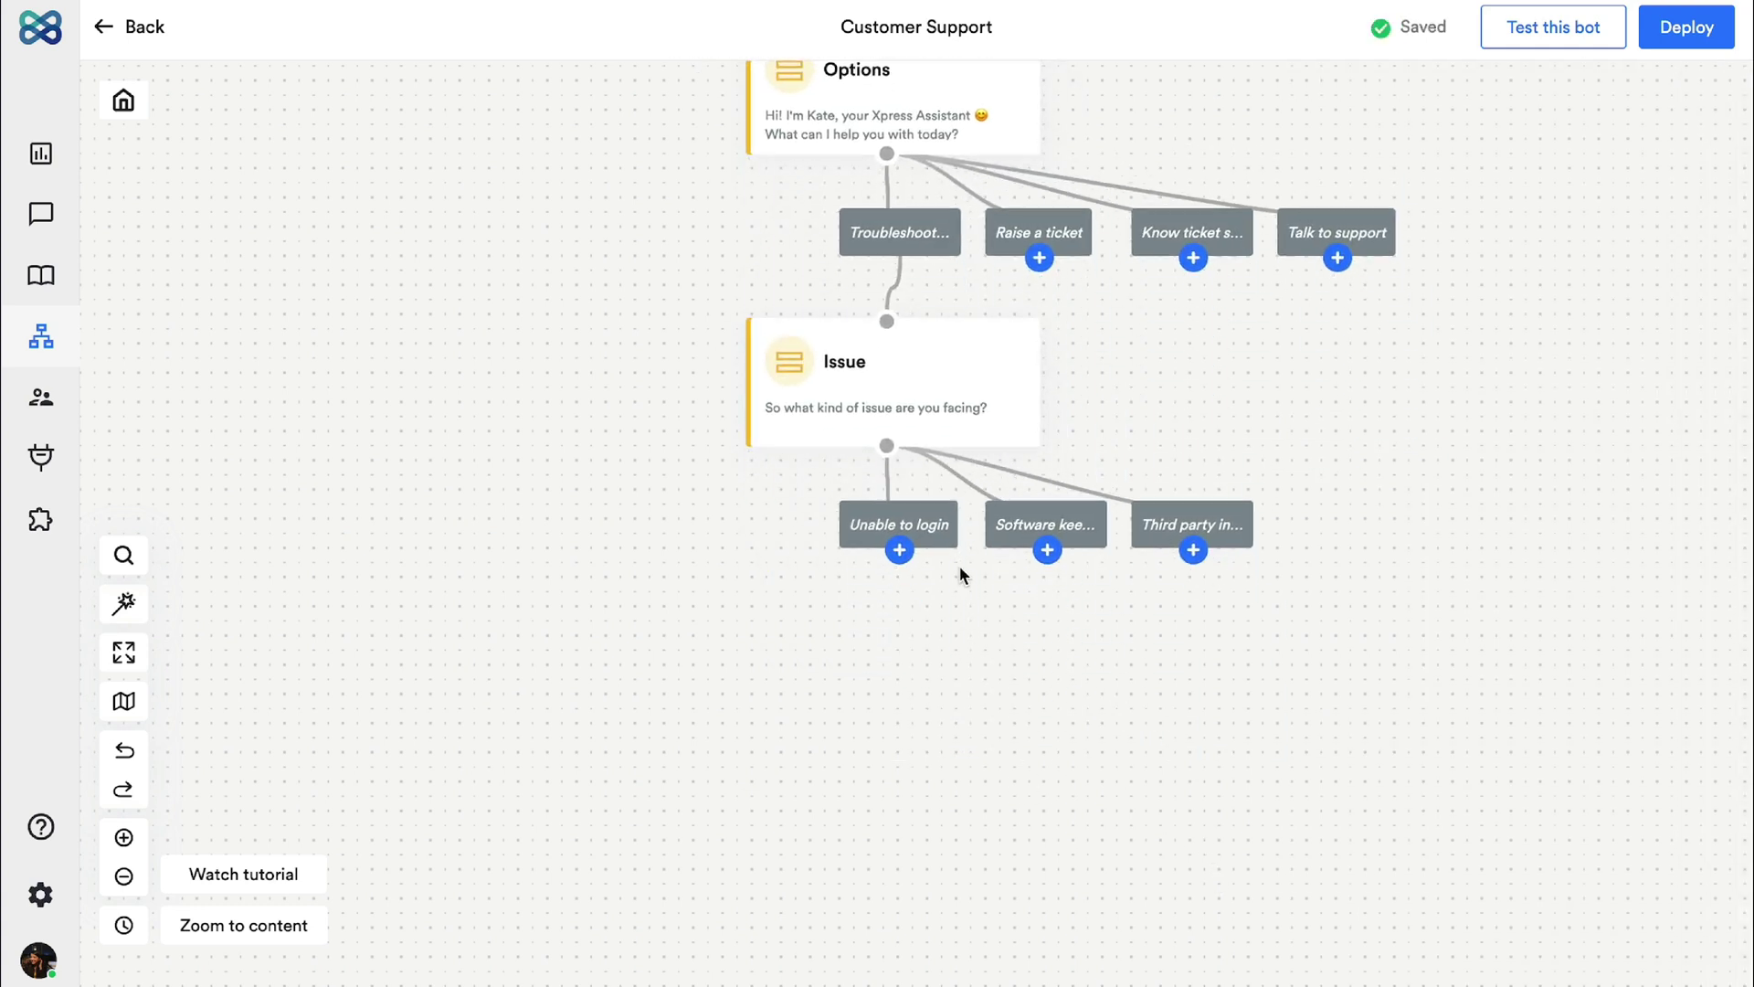
# Step: Add a 'Login steps' carousel whose card 'Step 1' says 'Open Xpress in Incognito Mode and…'
pyautogui.click(896, 557)
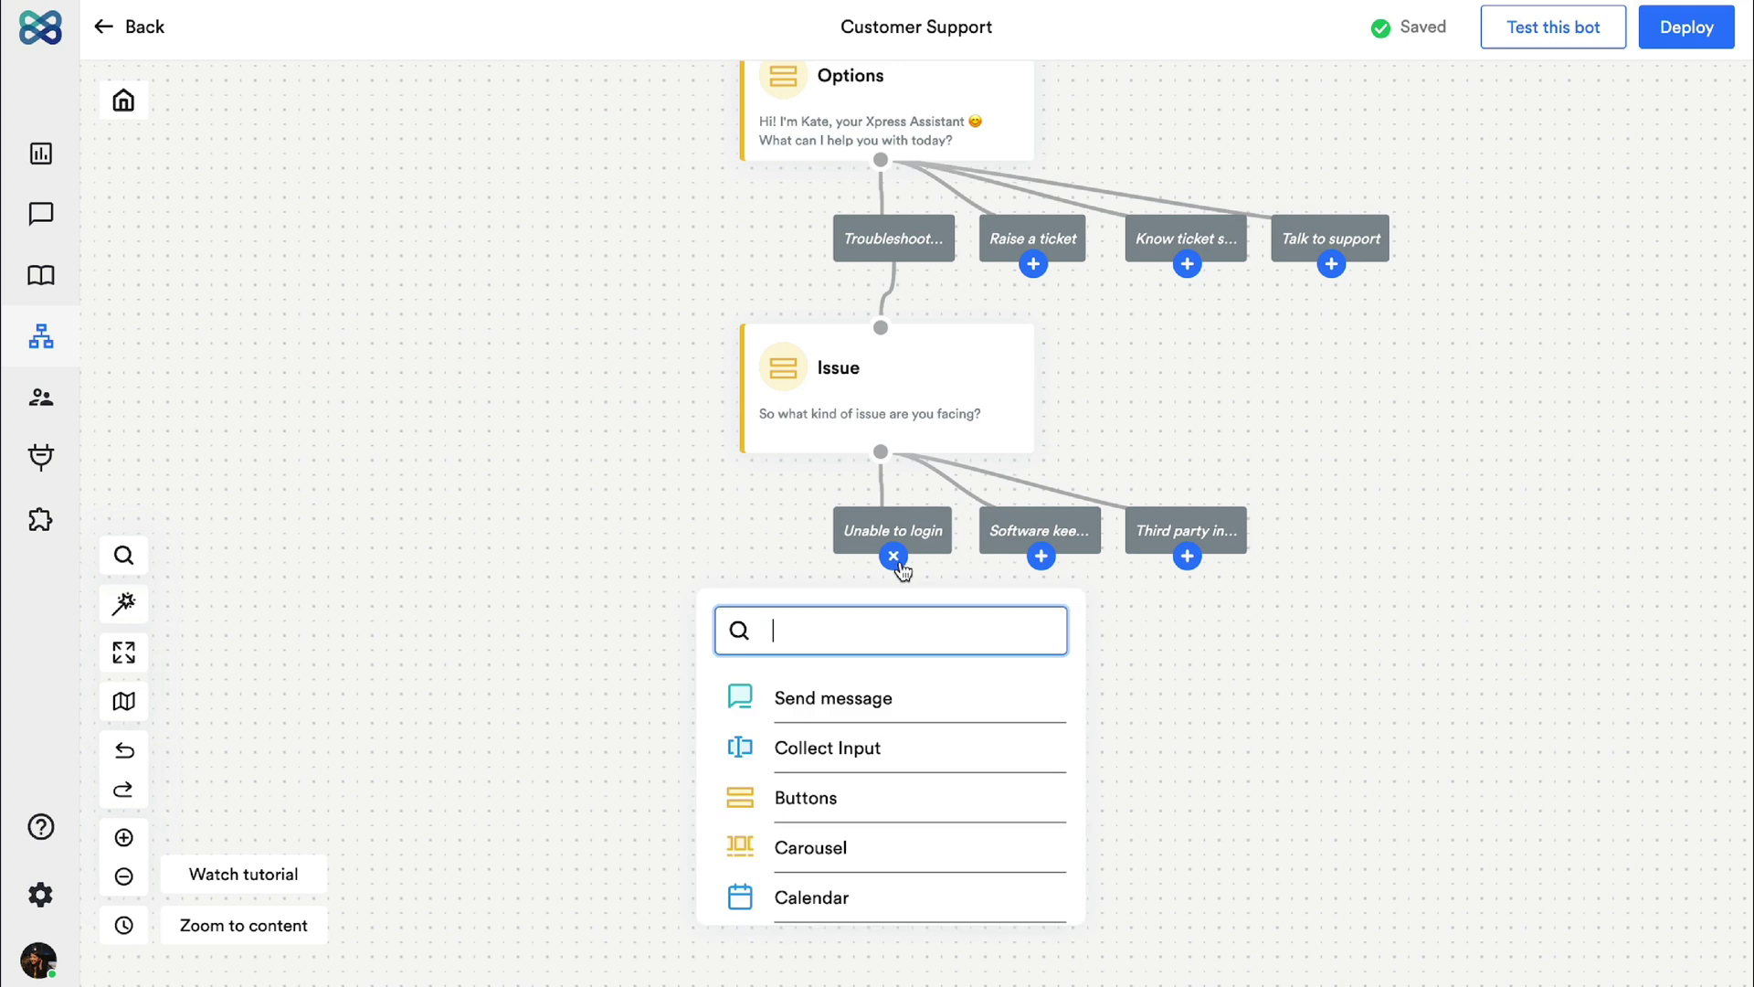
pyautogui.click(941, 847)
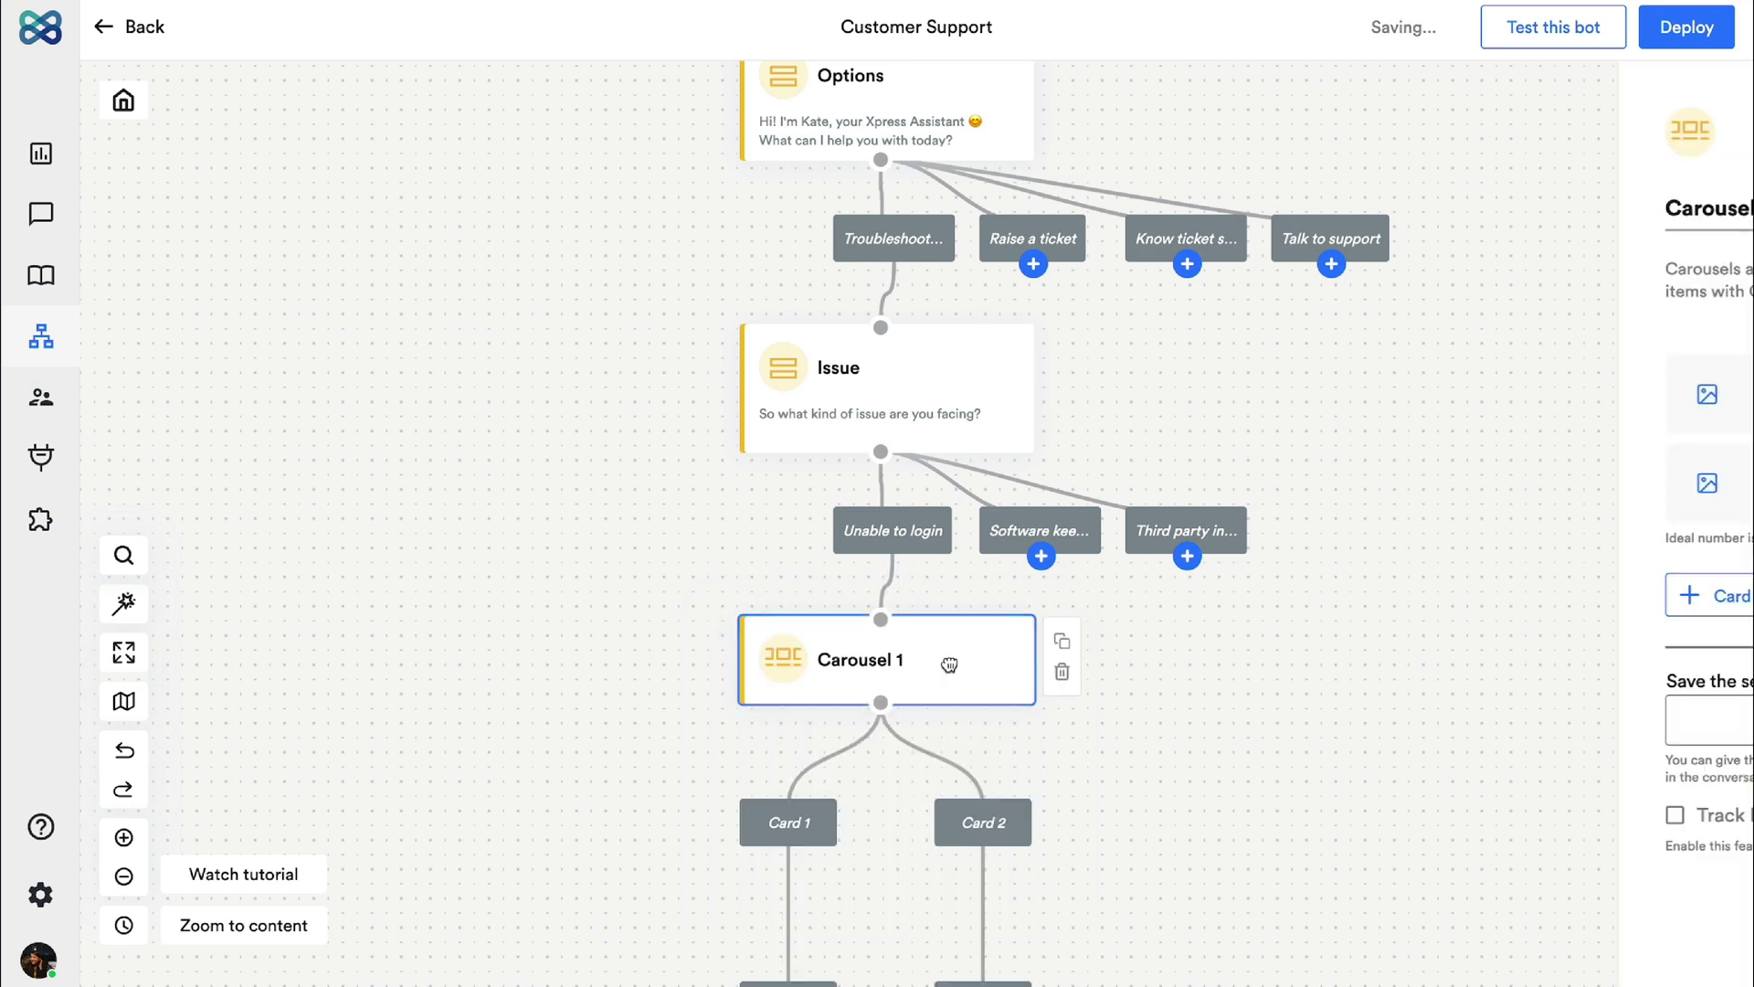
pyautogui.write('Login steps')
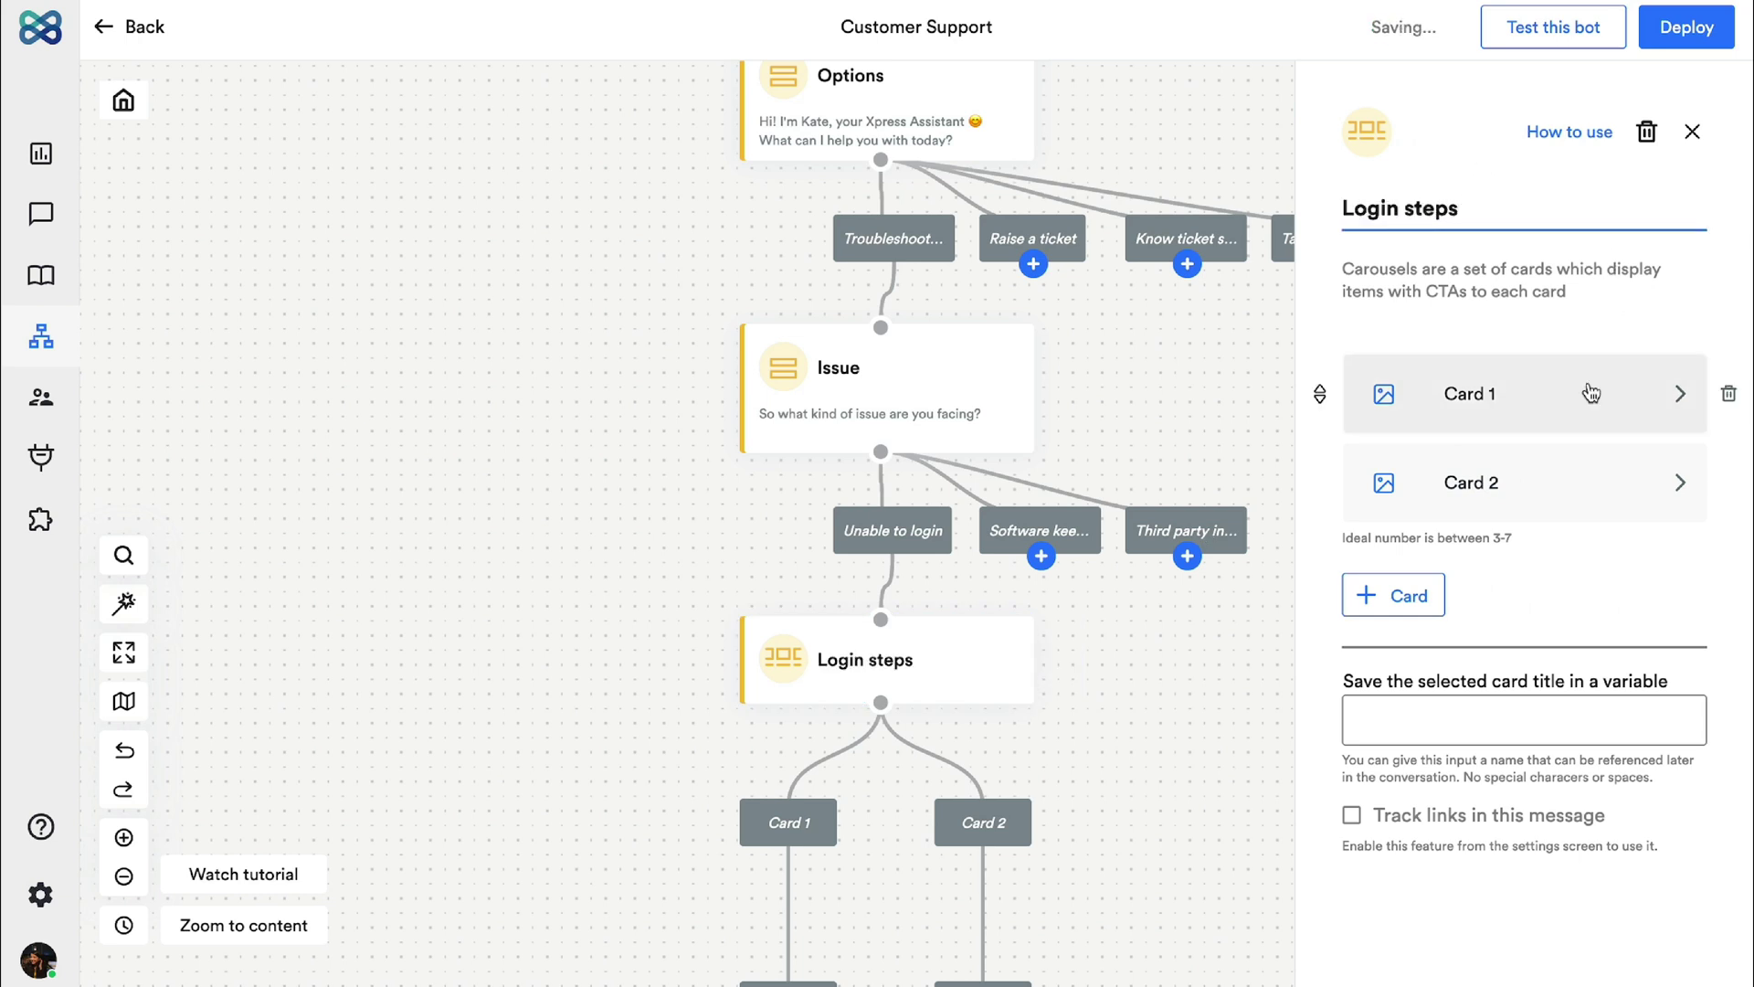
pyautogui.click(1480, 393)
pyautogui.write('Step 1')
pyautogui.click(1540, 558)
pyautogui.hotkey('ctrl', 'a')
pyautogui.write('Open ')
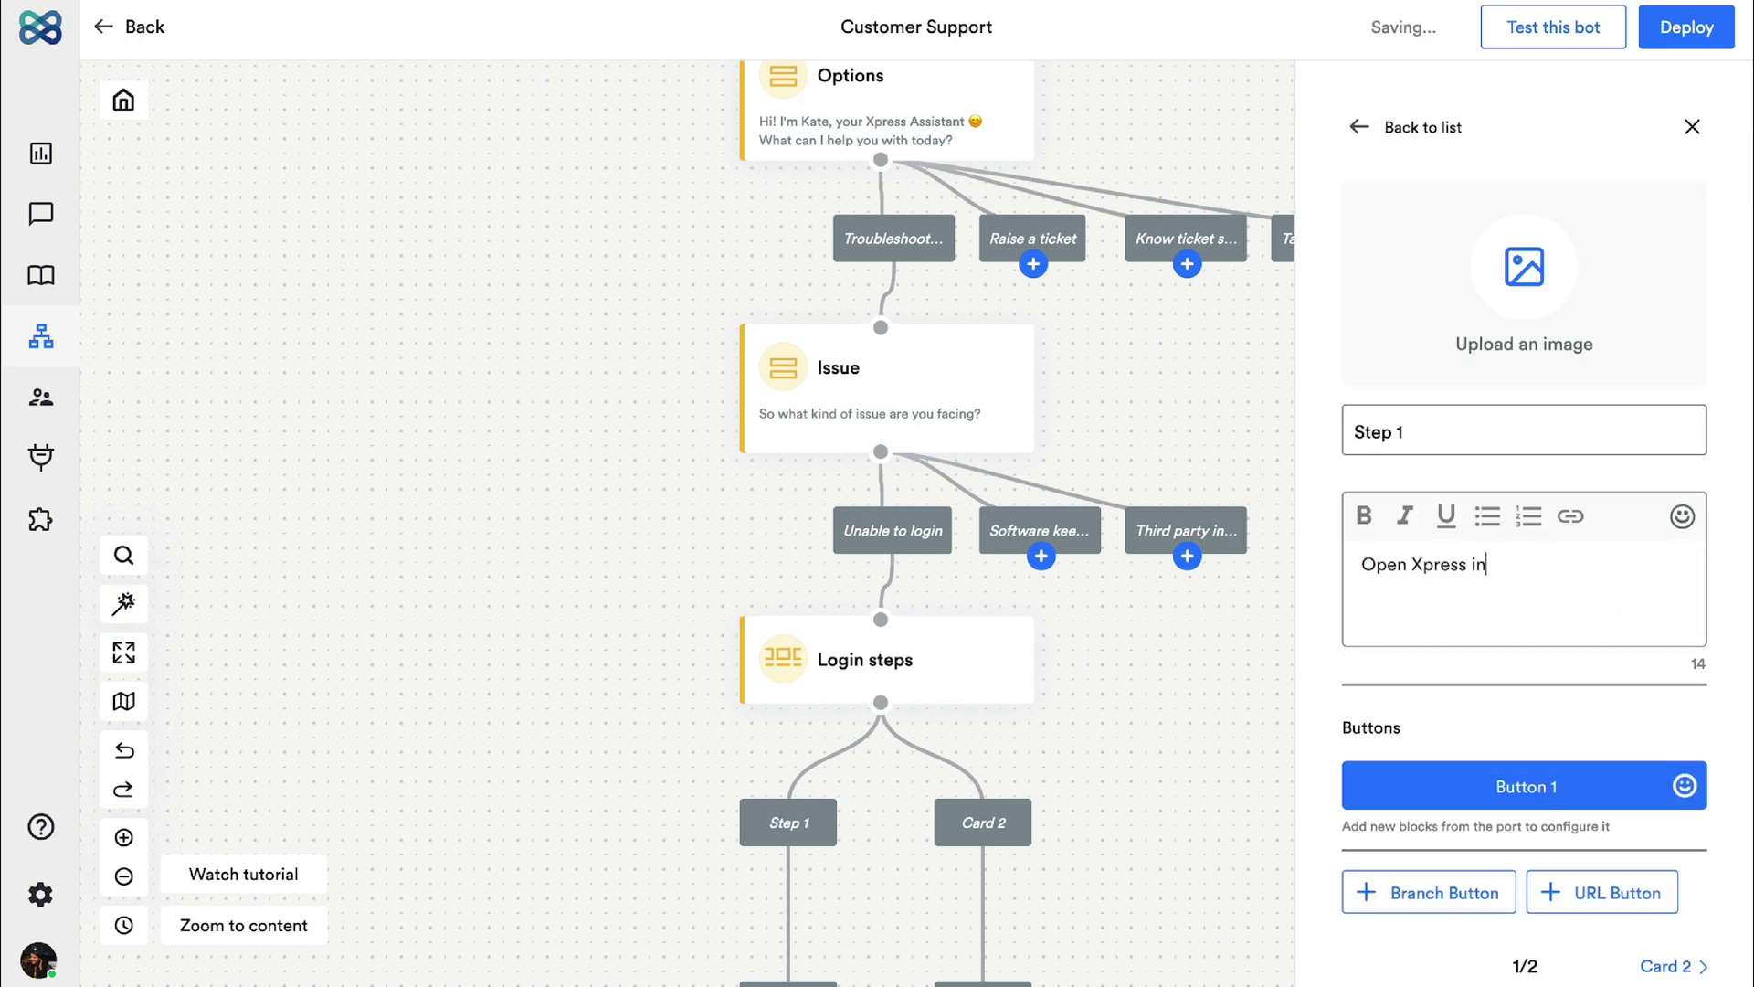
pyautogui.write('Xpress in Incognito Mode and try logging in')
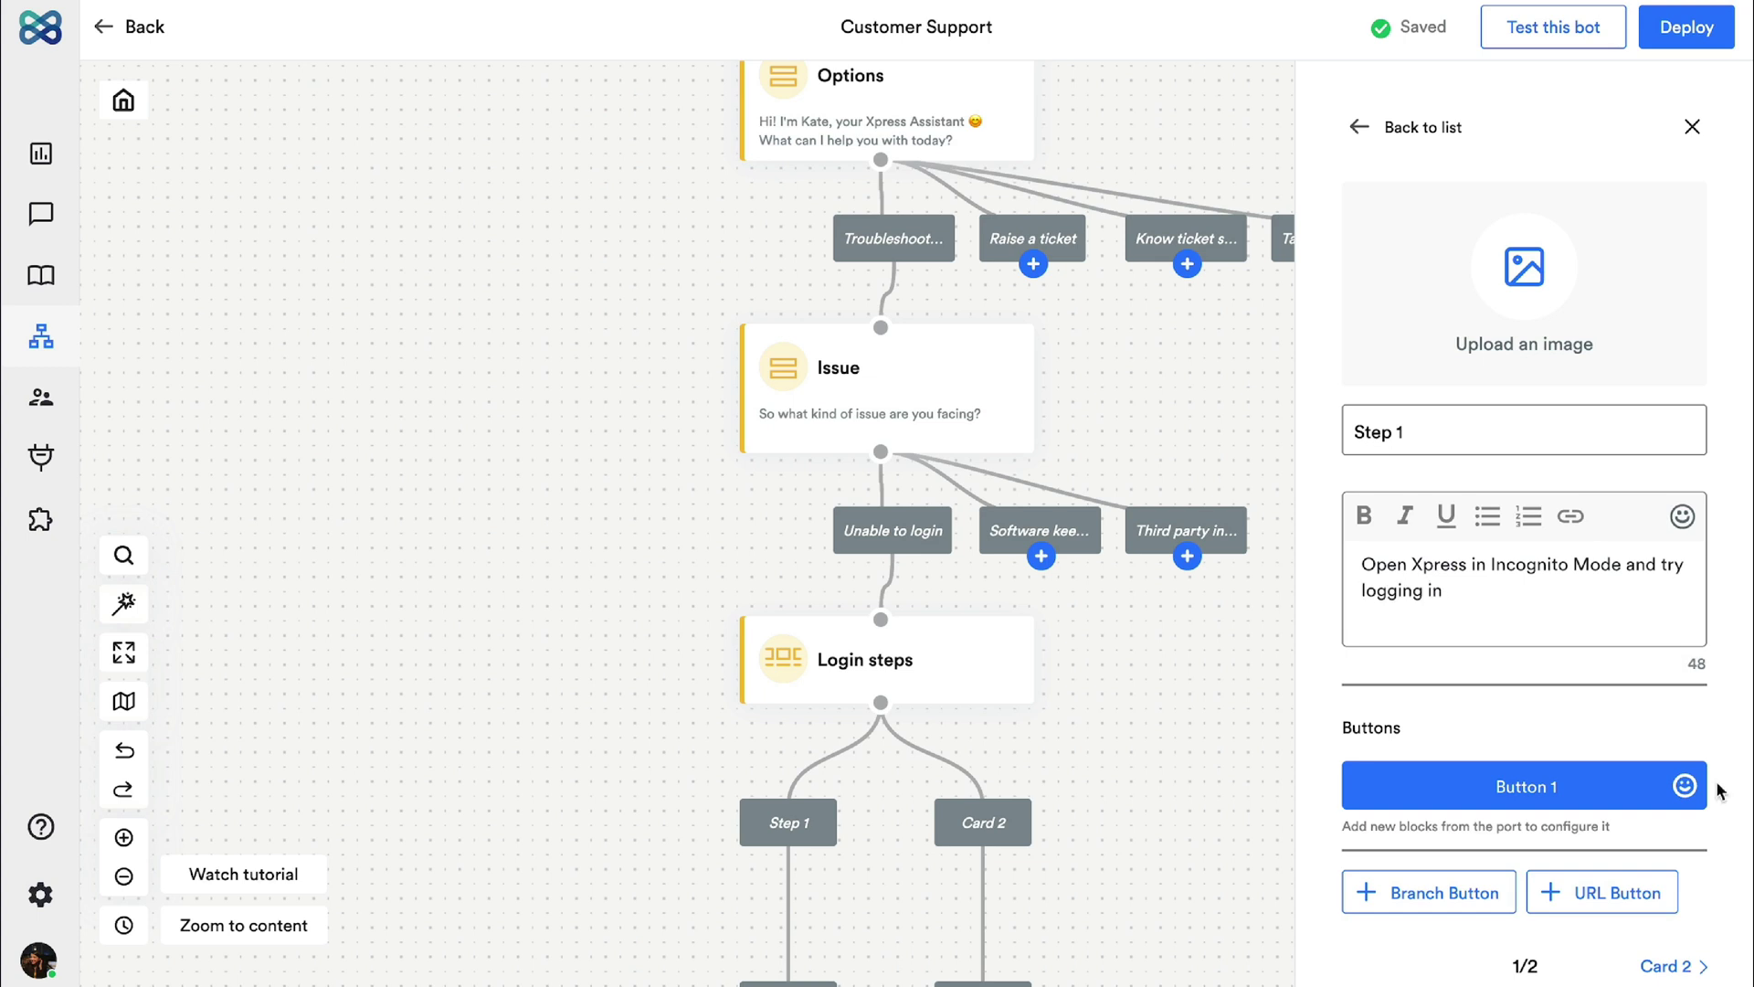
# Step: Replace the card's default button with a 'Learn more' link to the pasted blog address
pyautogui.click(1597, 893)
pyautogui.click(1721, 786)
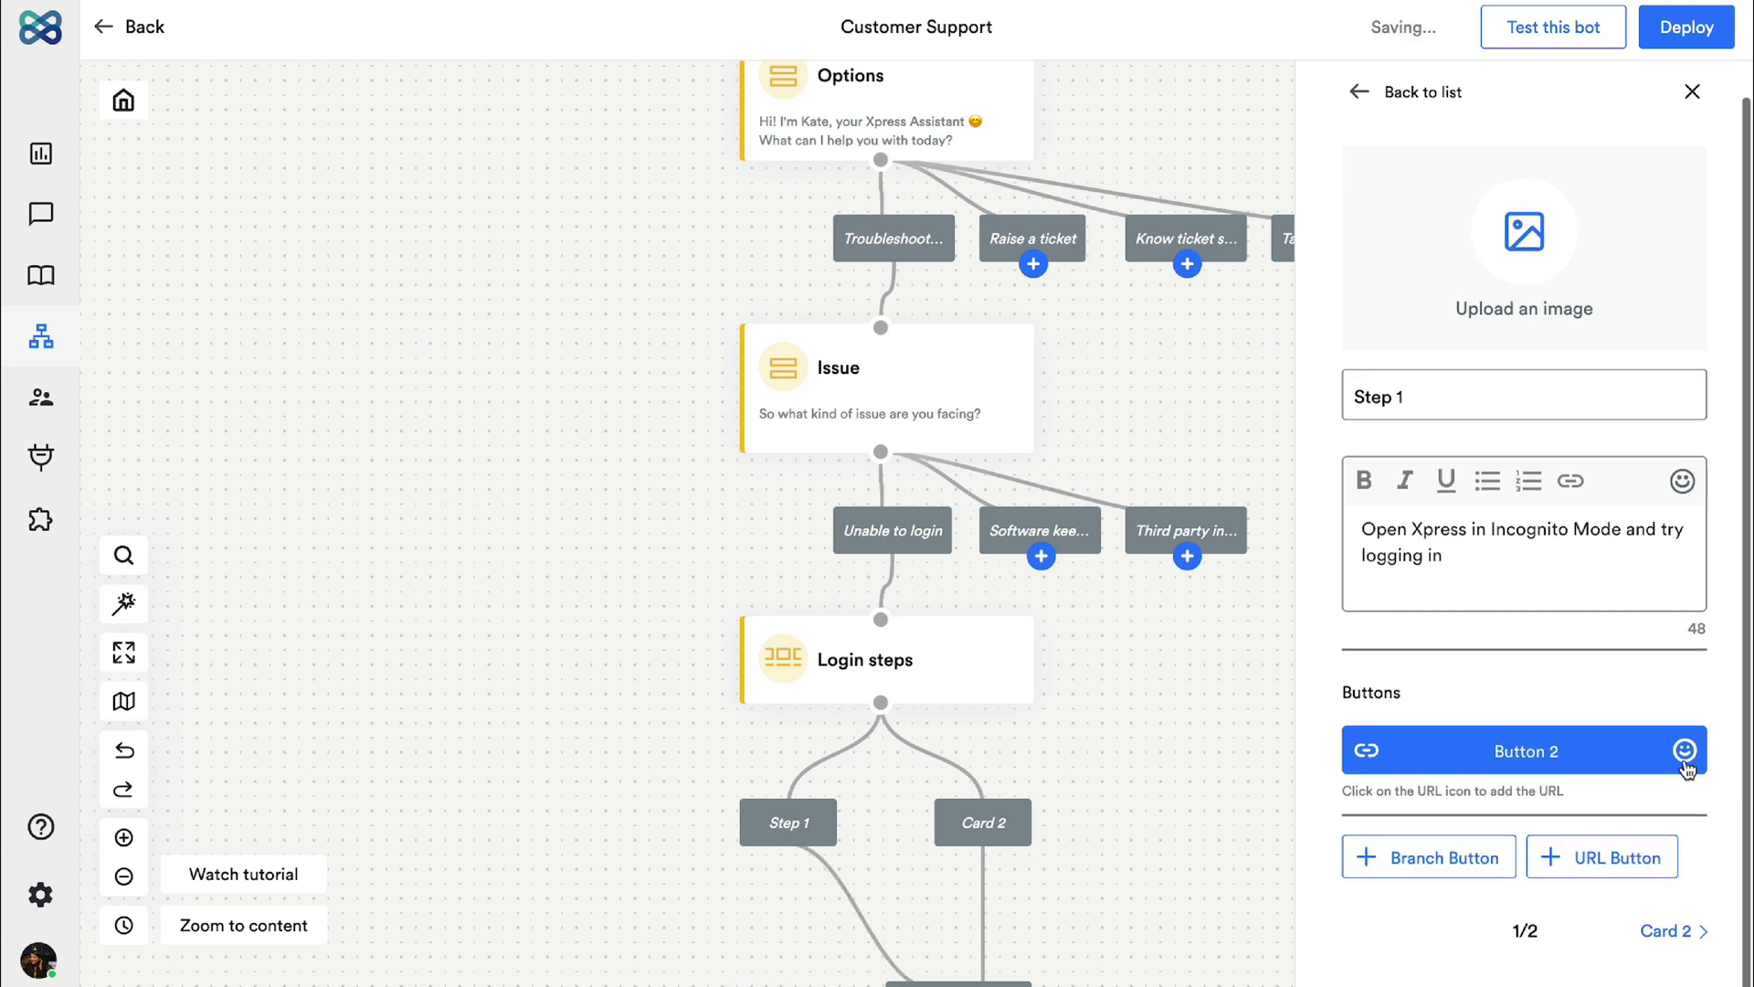
pyautogui.click(1584, 751)
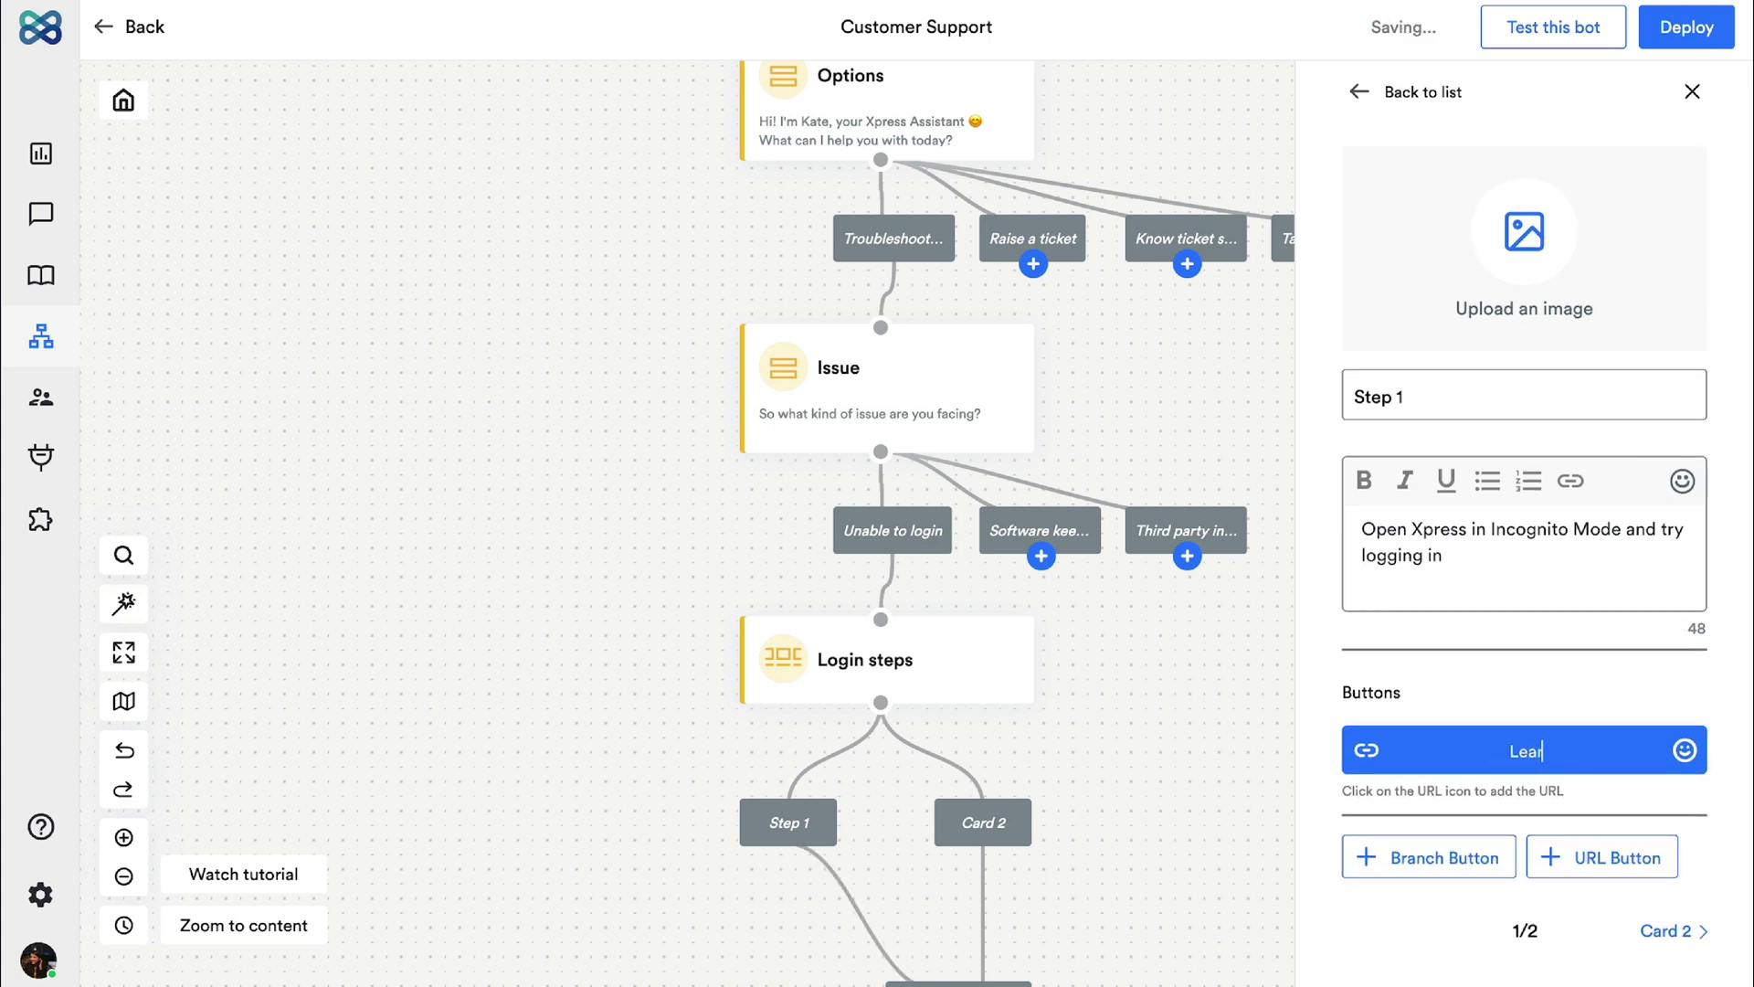
pyautogui.click(1367, 753)
pyautogui.write('https://xpressbot.io/blog/')
# Step: Add a Form under Raise a ticket saying 'Alright! Kindly fill this form to raise a ticket'
pyautogui.click(1601, 809)
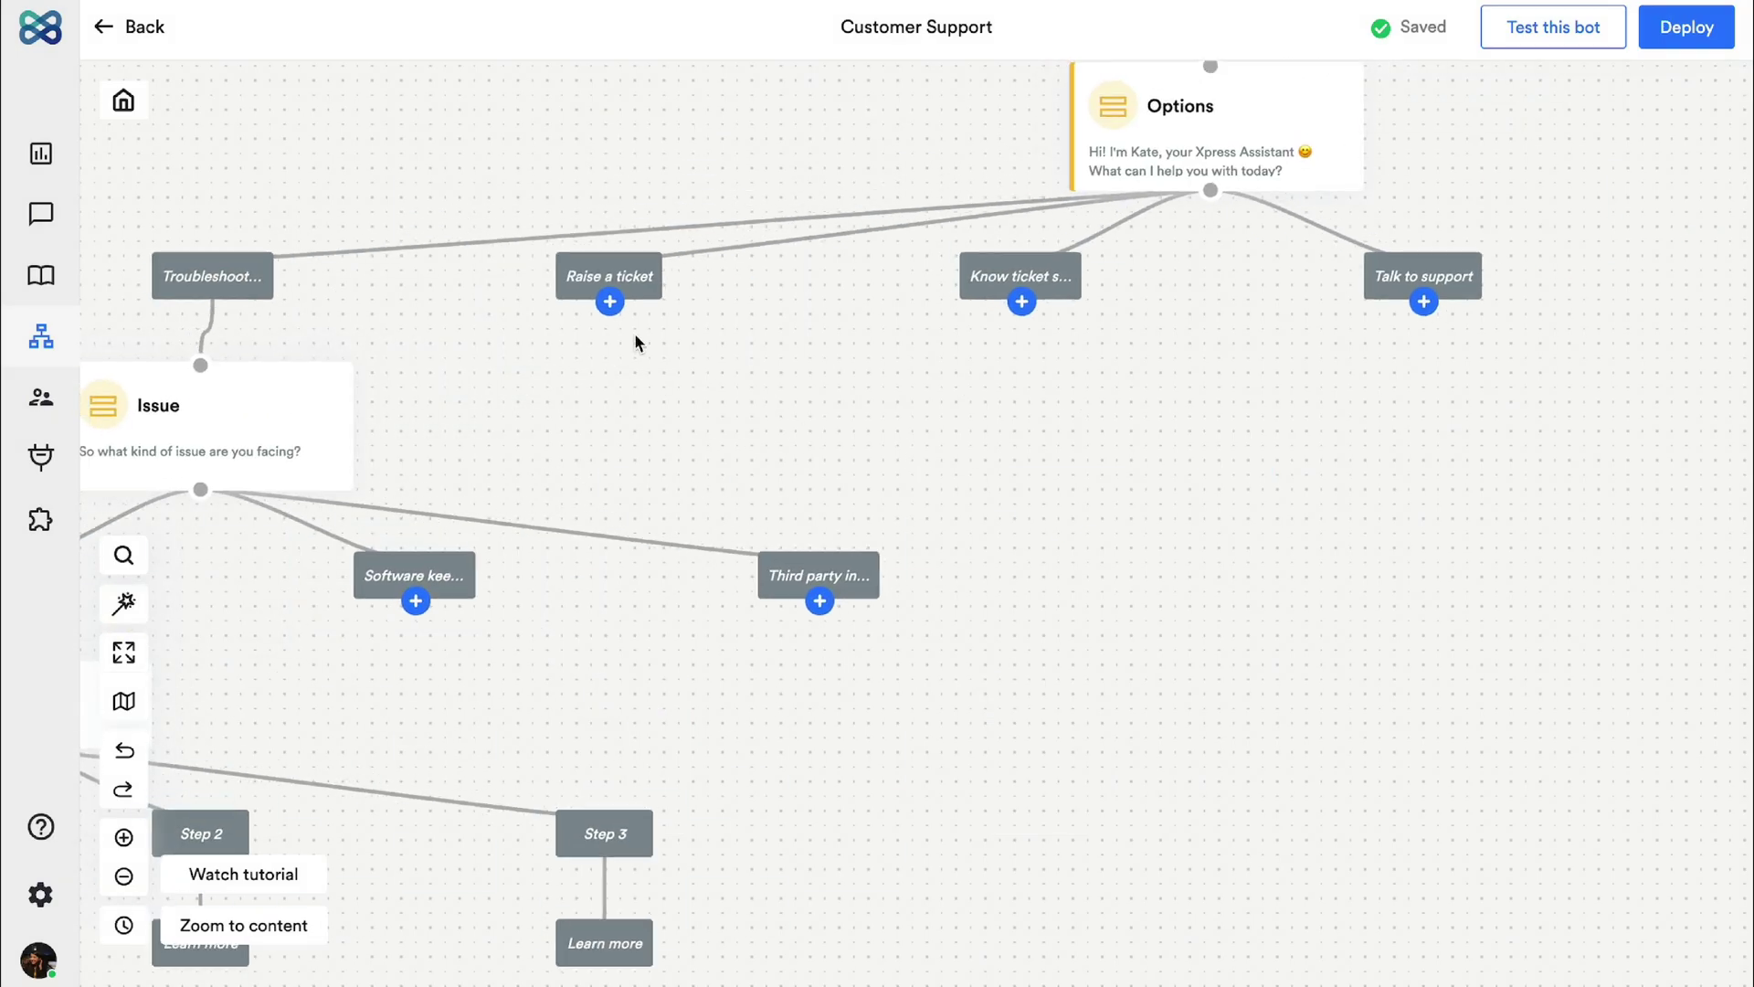
pyautogui.click(609, 302)
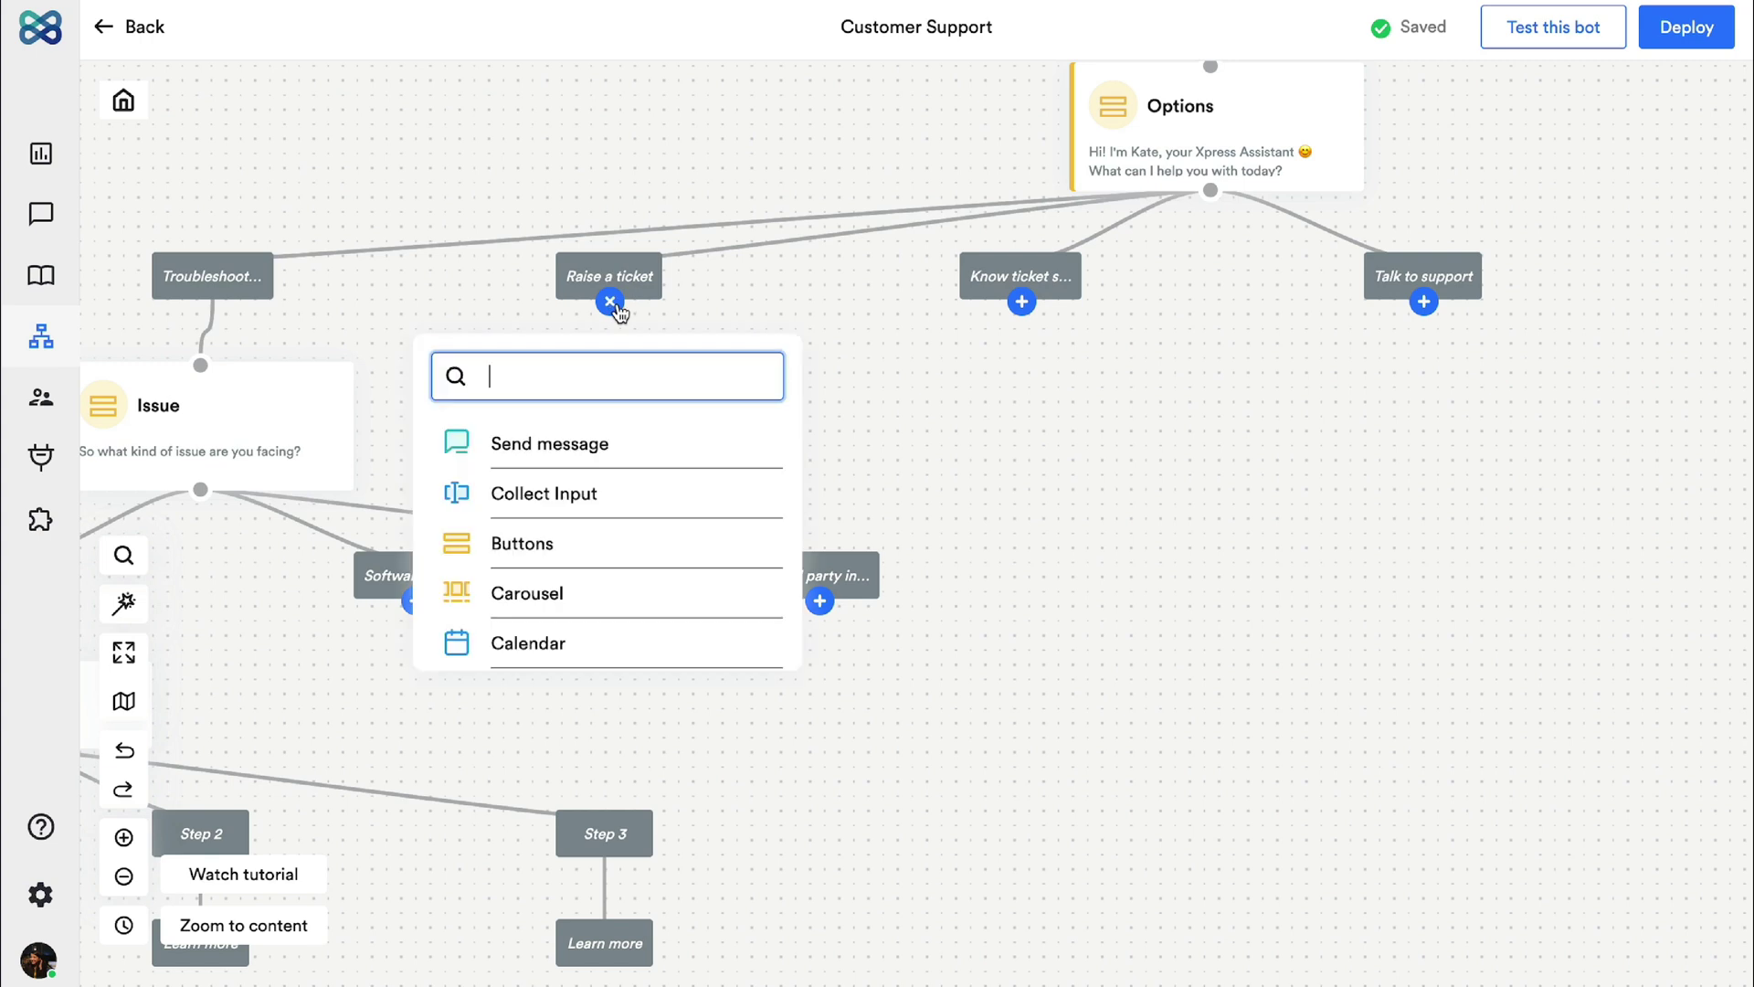
pyautogui.scroll(-10, 654, 544)
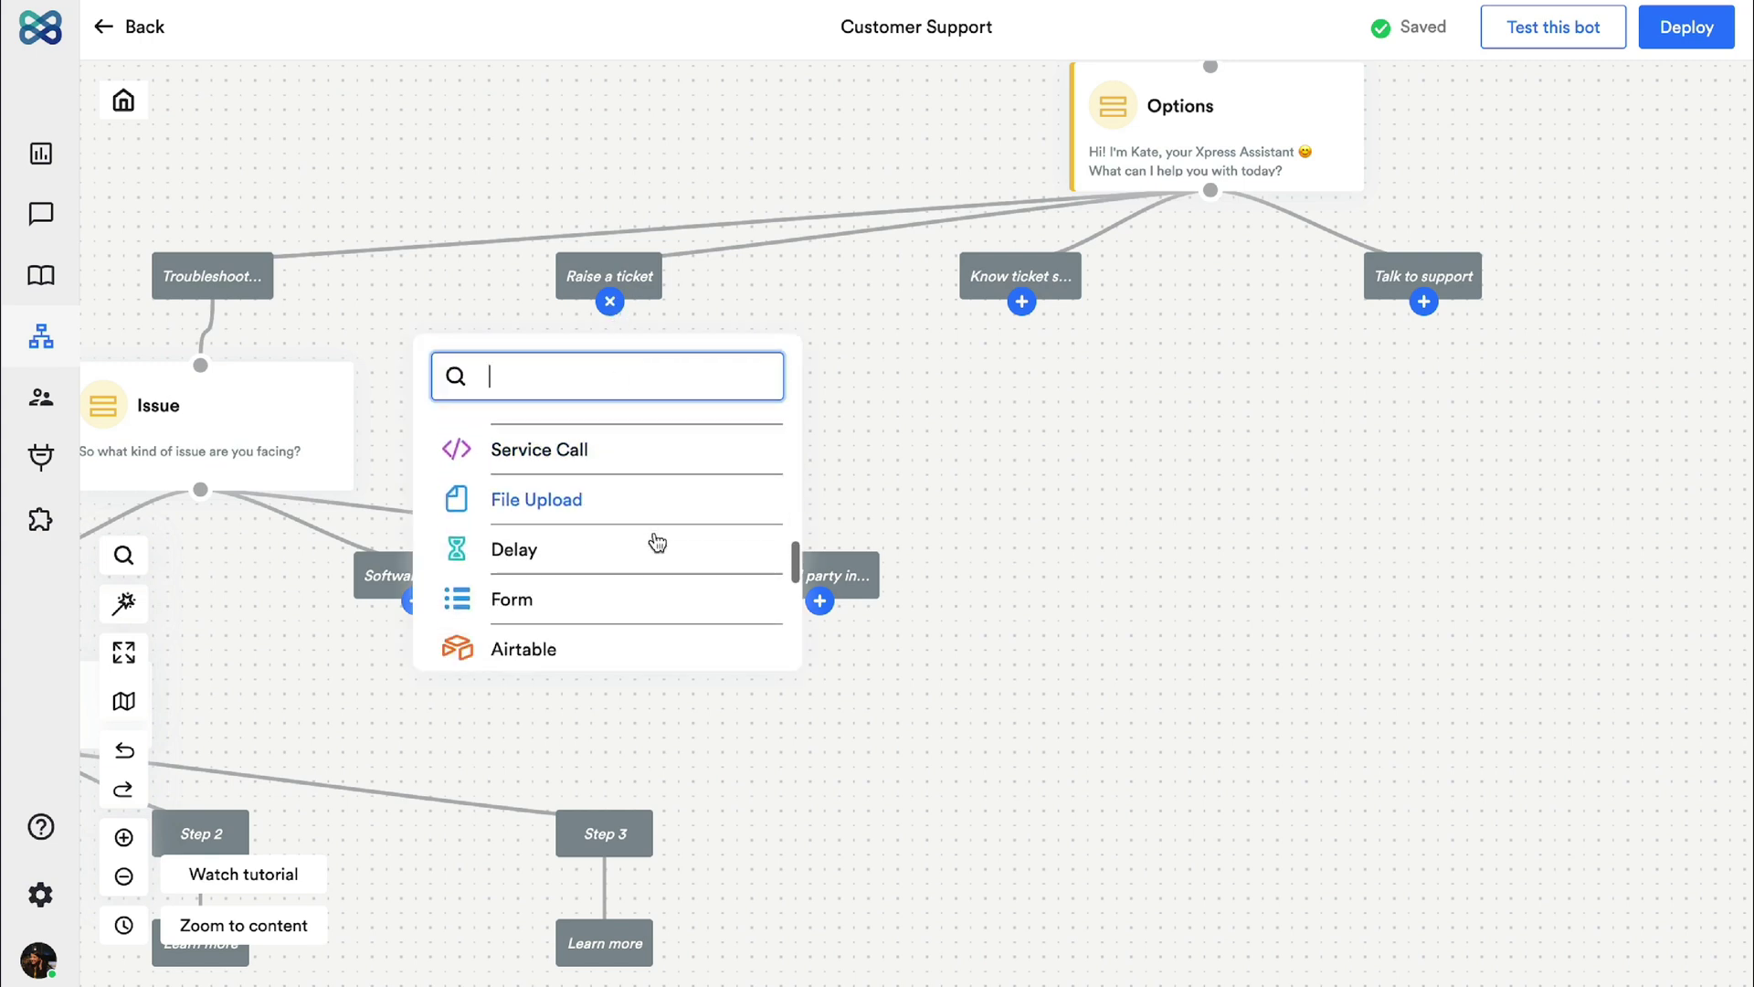
pyautogui.click(658, 589)
pyautogui.click(658, 408)
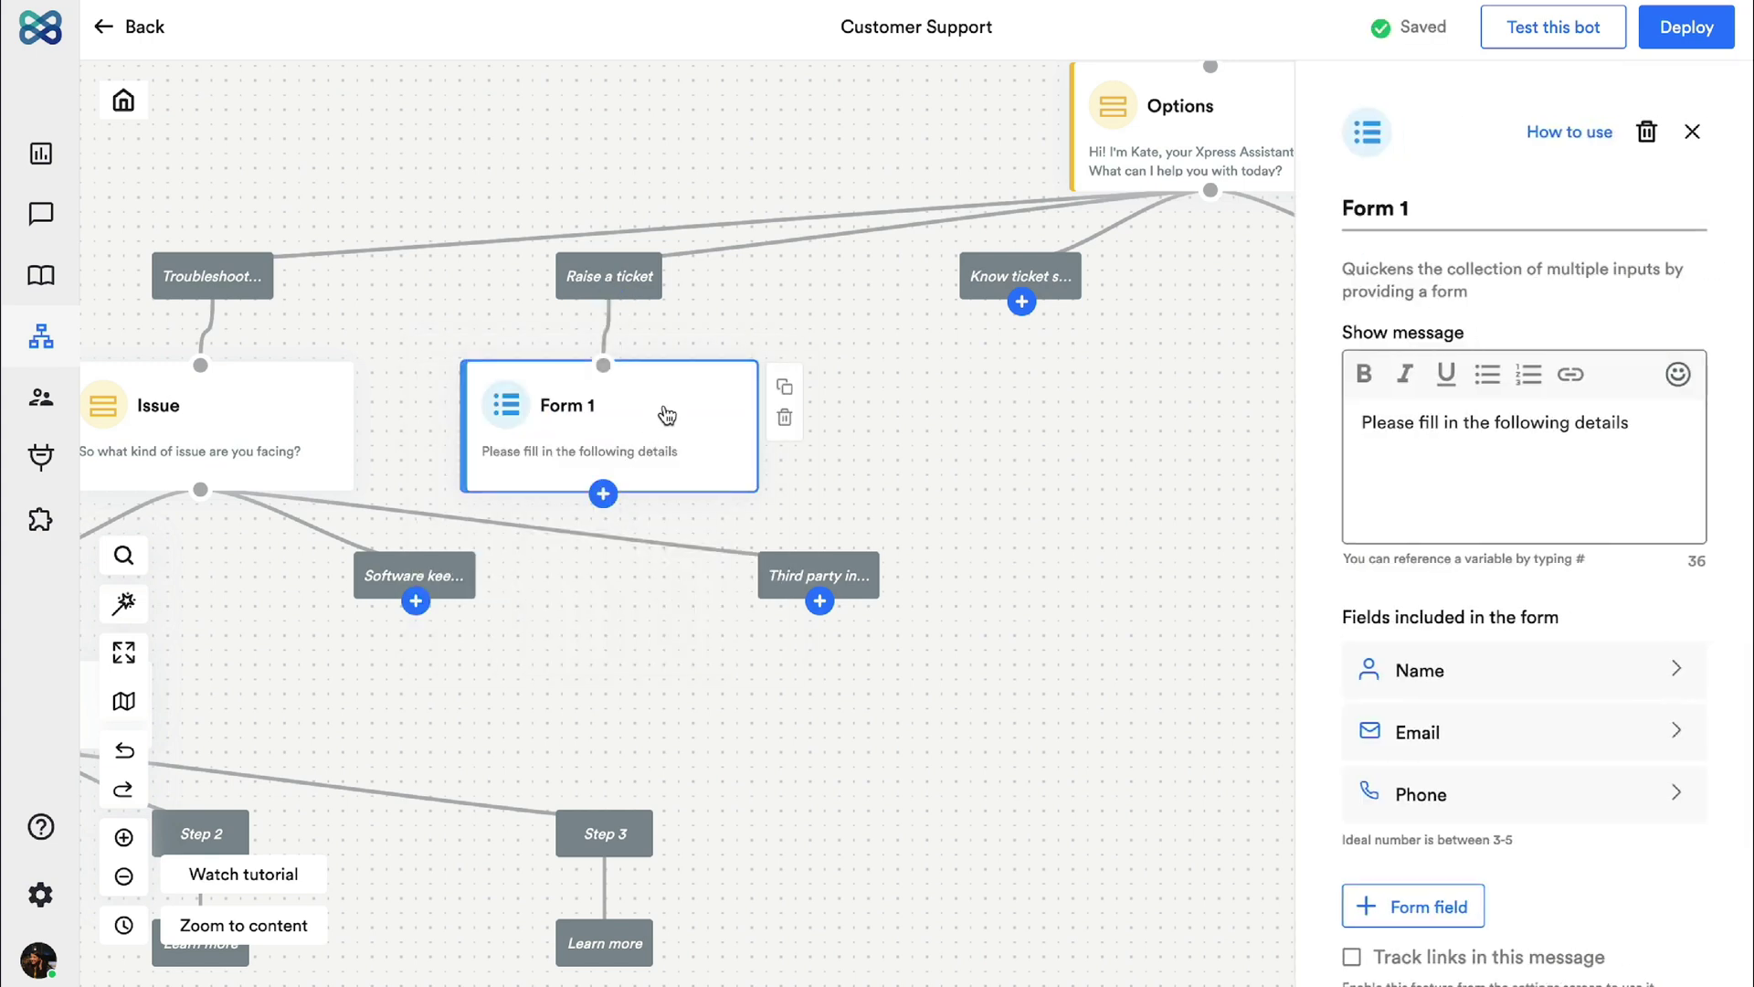
pyautogui.hotkey('ctrl', 'a')
pyautogui.write('Alright!')
pyautogui.press('Return')
pyautogui.write('Kindly fill this form to raise a ')
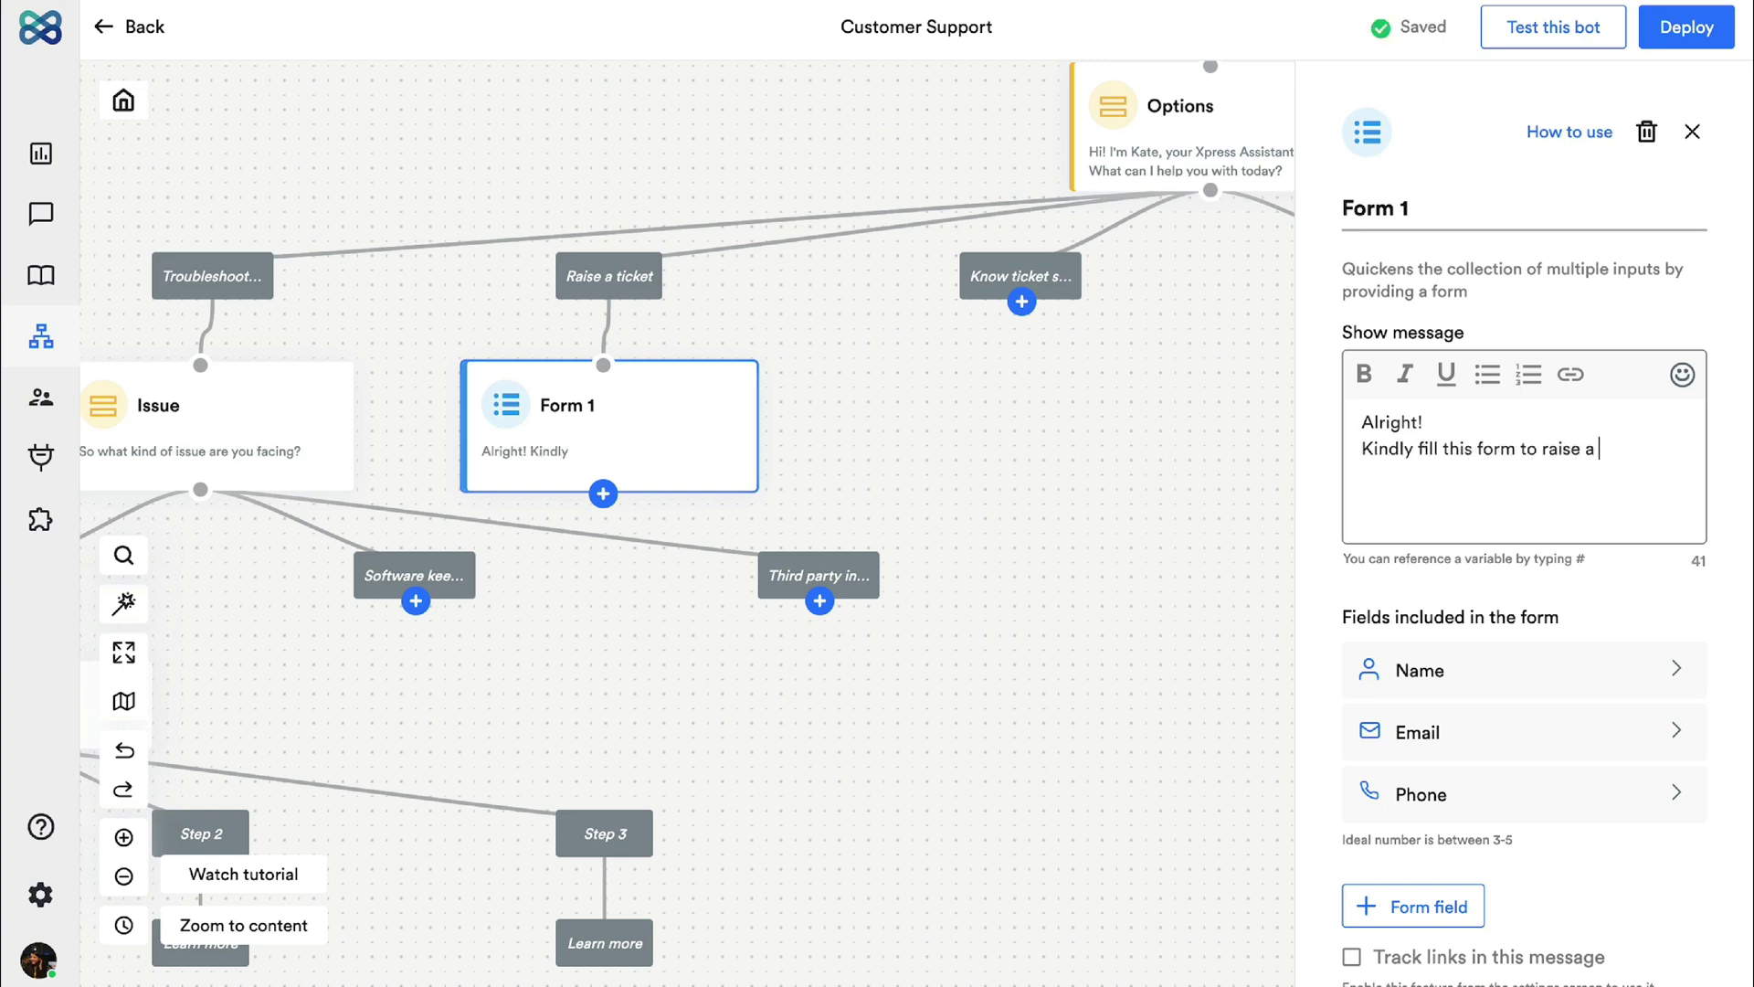
pyautogui.write('ticket')
# Step: Replace the form's Phone field with an 'Issue' field stored in variable issue_type
pyautogui.moveTo(1511, 807)
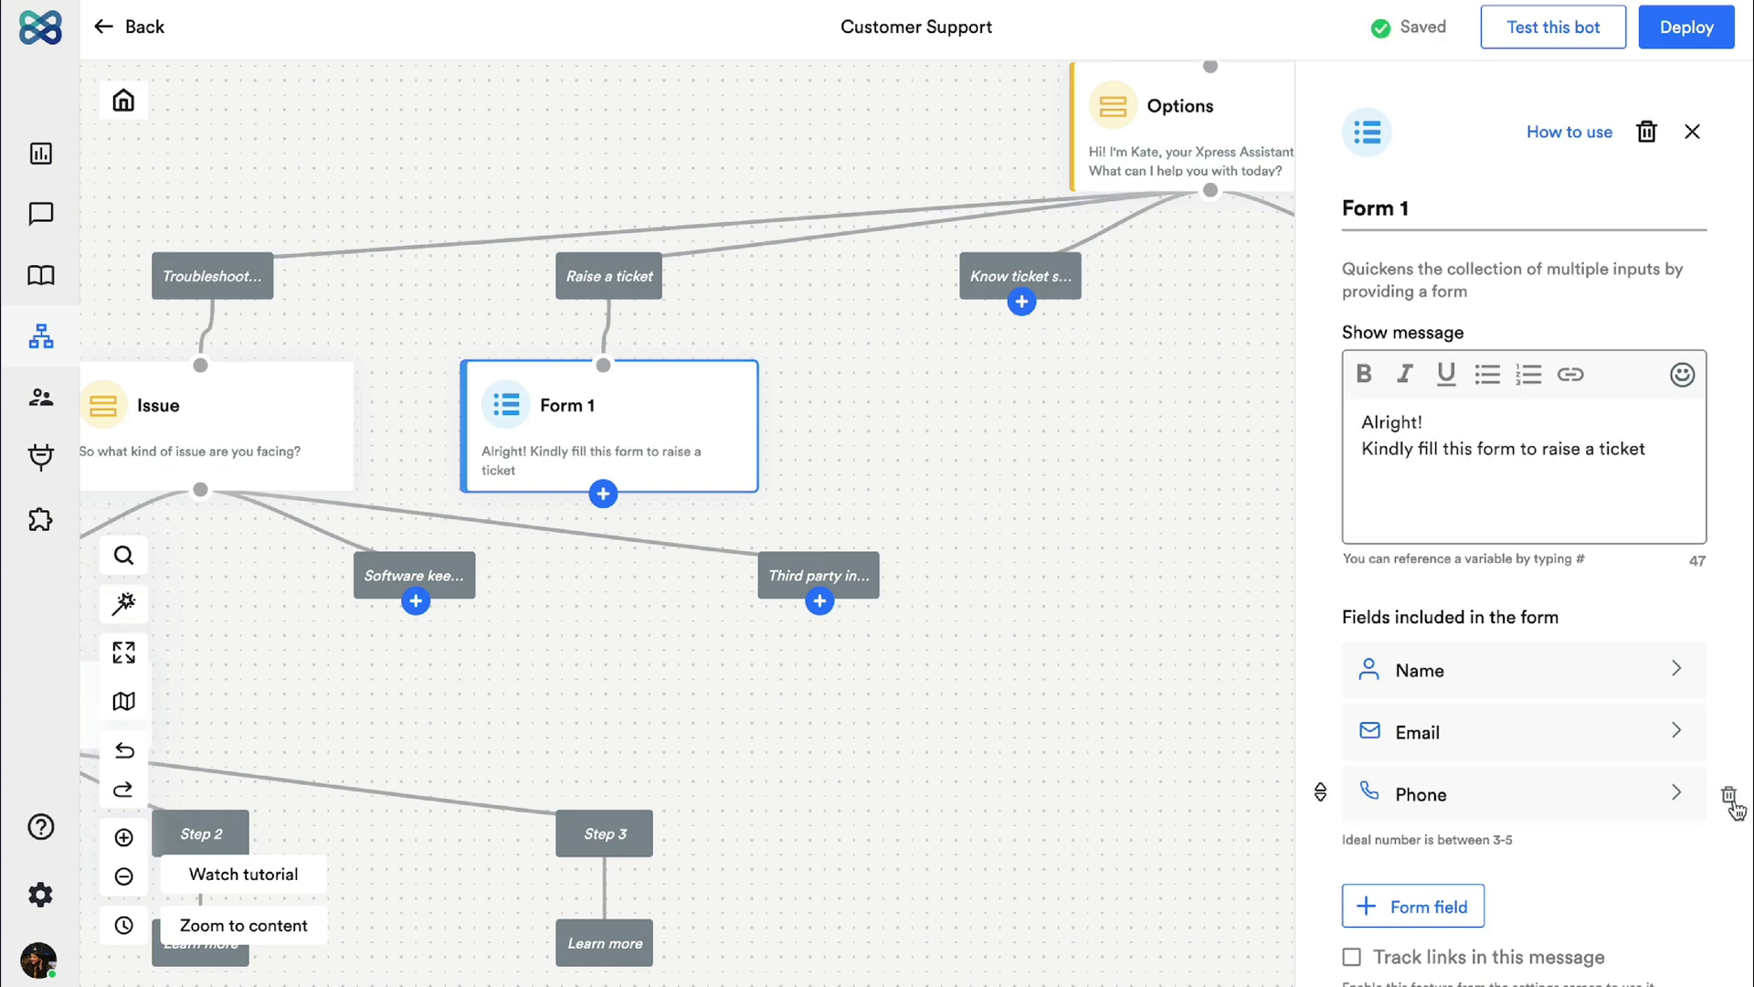
pyautogui.click(1730, 799)
pyautogui.click(1413, 844)
pyautogui.click(1504, 795)
pyautogui.tripleClick(1505, 260)
pyautogui.press('BackSpace')
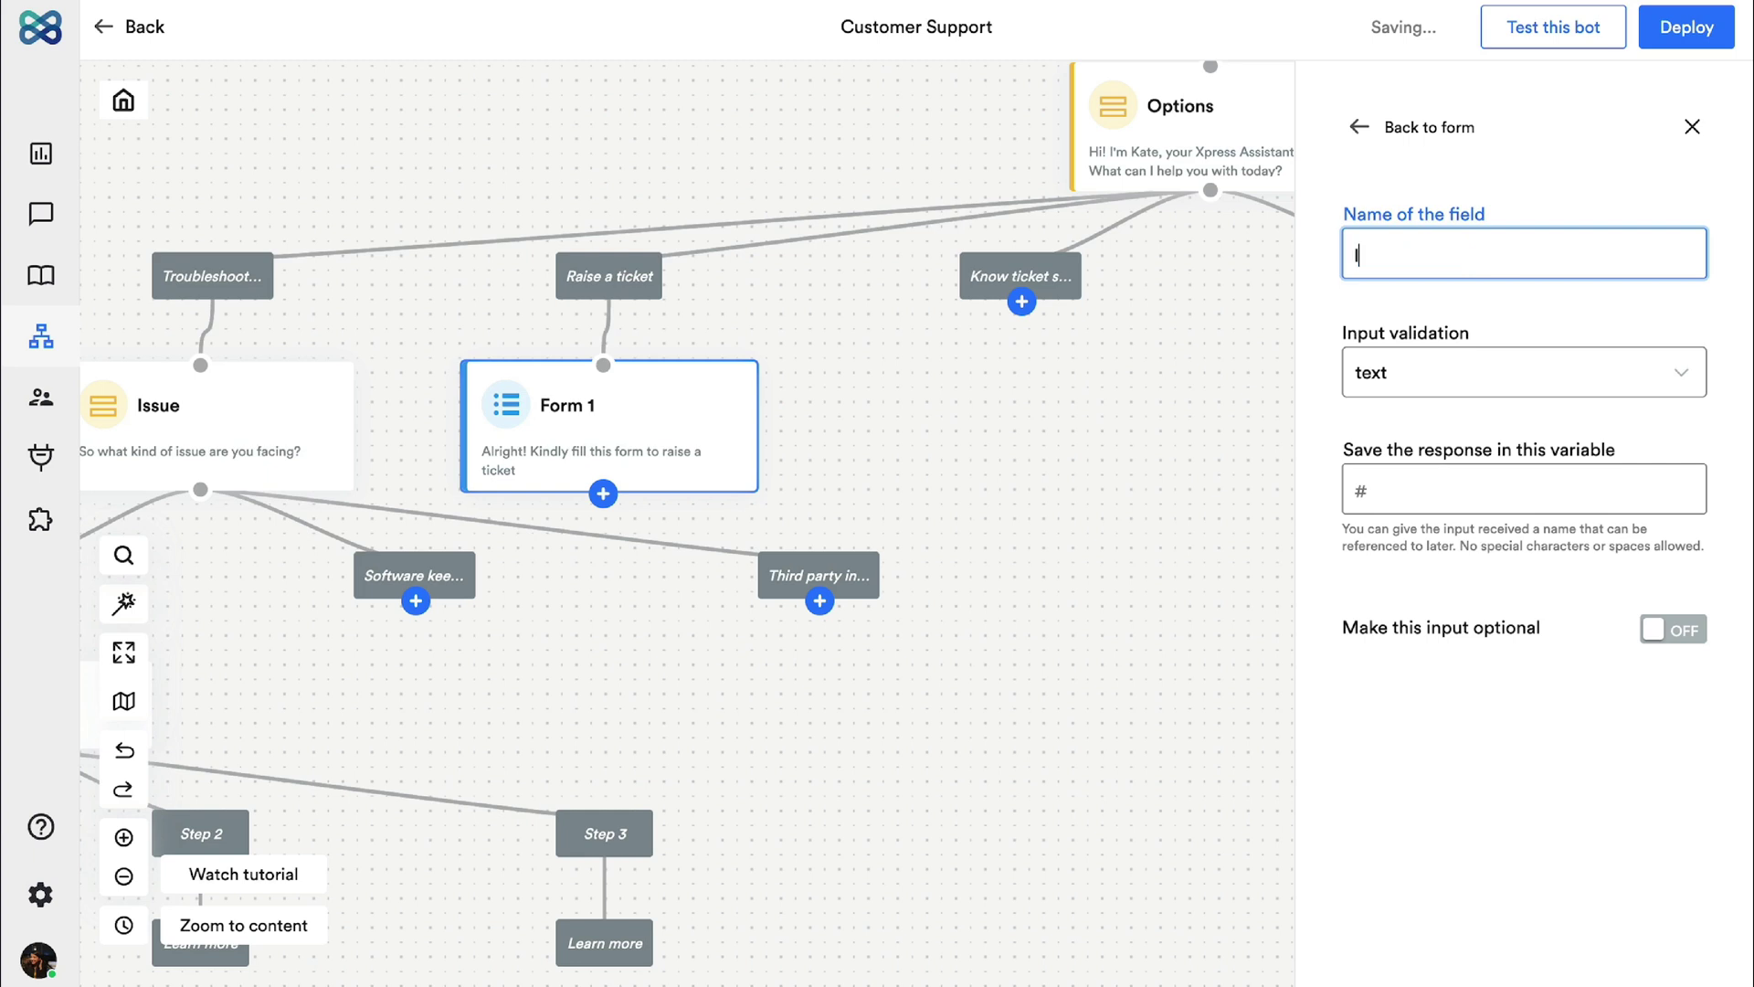
pyautogui.write('Issue')
pyautogui.click(1496, 490)
pyautogui.write('issue_type')
pyautogui.press('Return')
pyautogui.click(1049, 735)
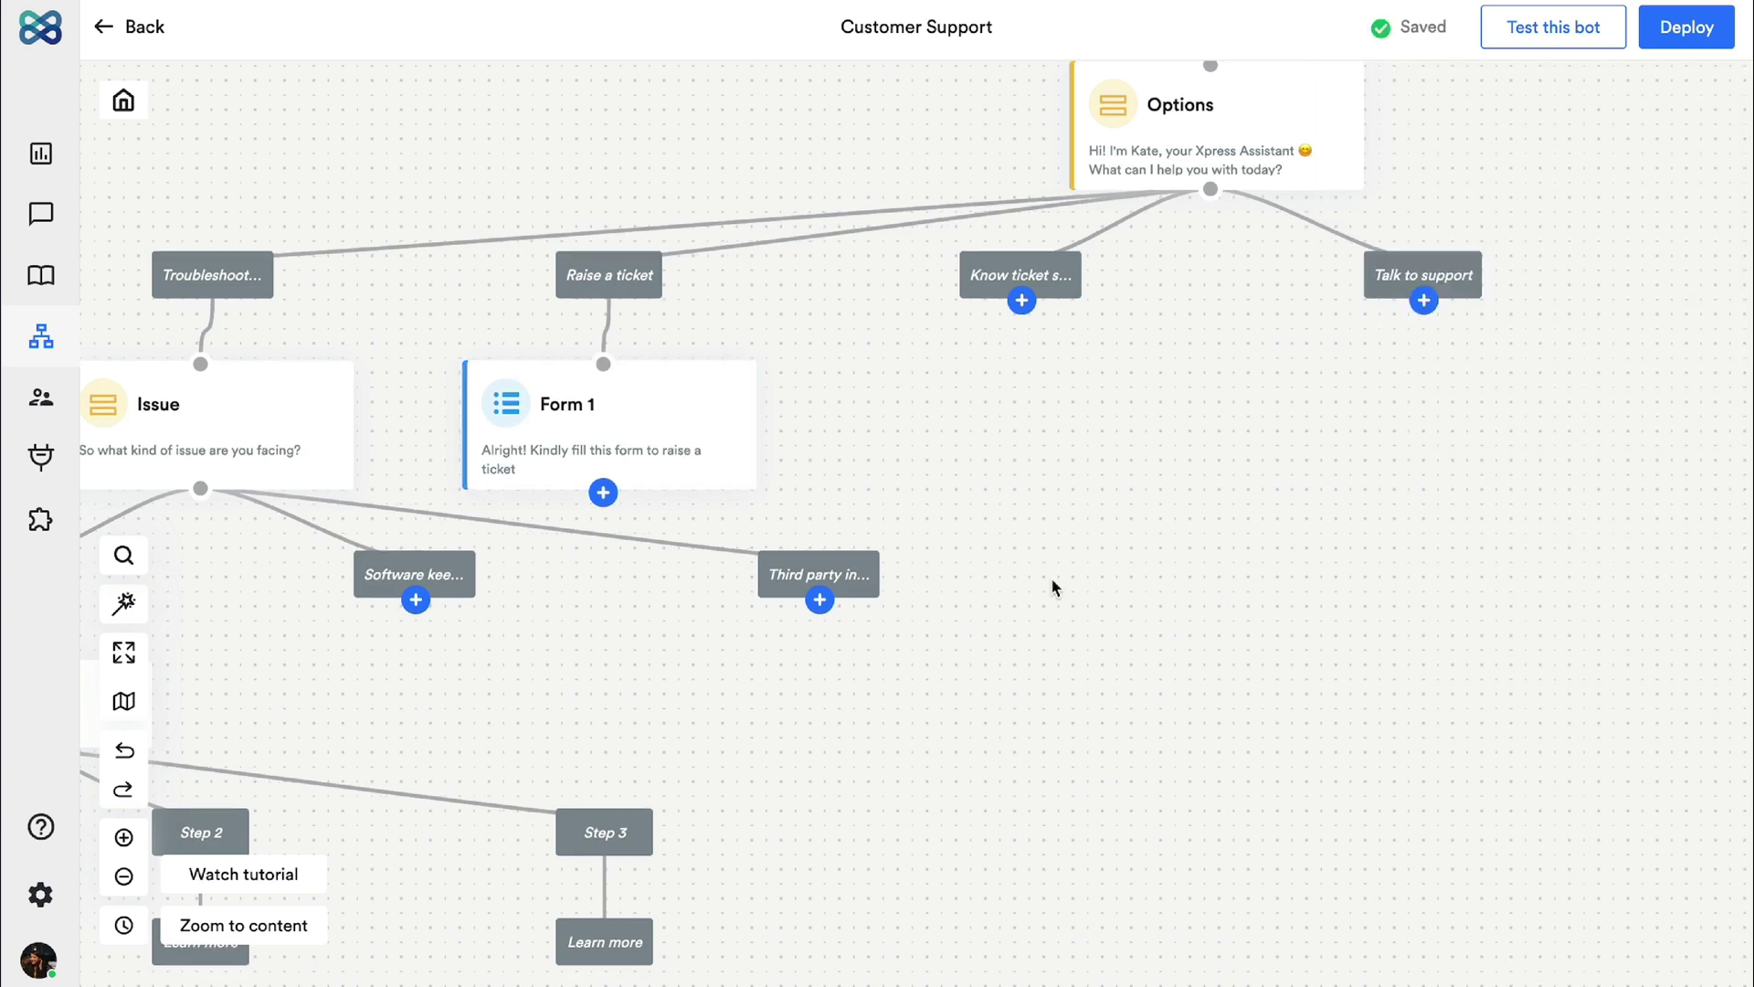
# Step: Add a 'Ticket creation' message after Form 1: 'Thanks! We have raised a ticket for you.'
pyautogui.click(603, 493)
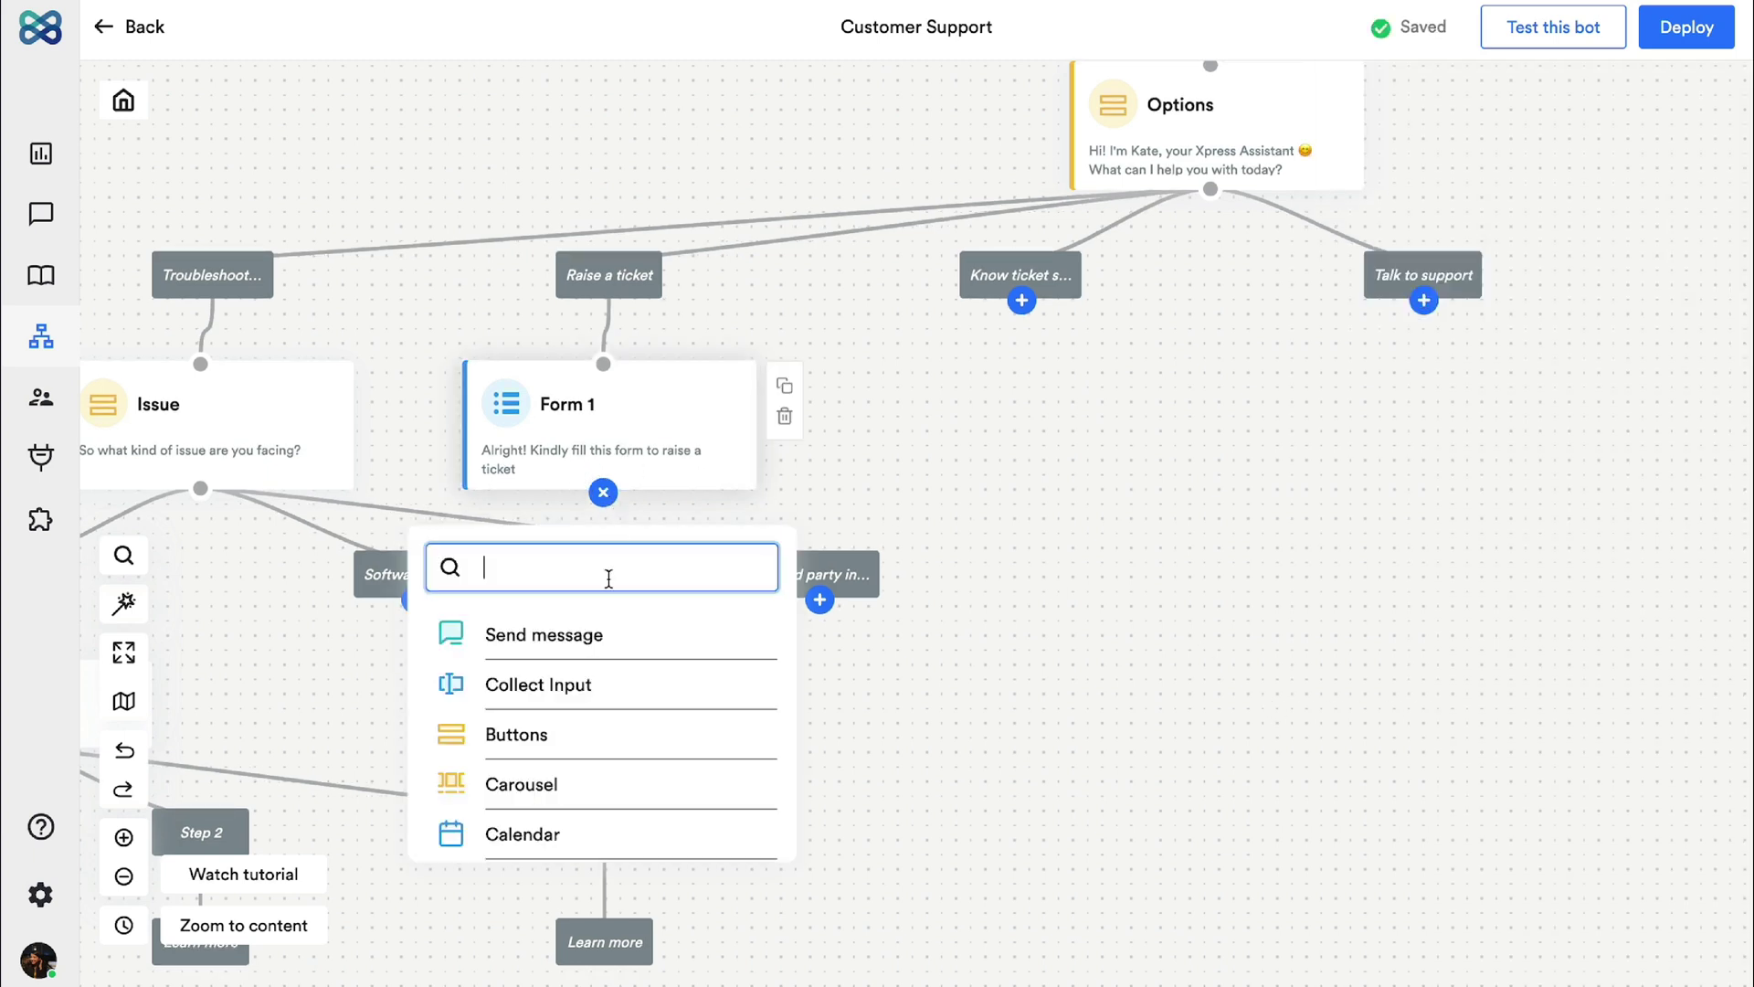
pyautogui.click(549, 630)
pyautogui.tripleClick(1537, 201)
pyautogui.write('Ticket creation')
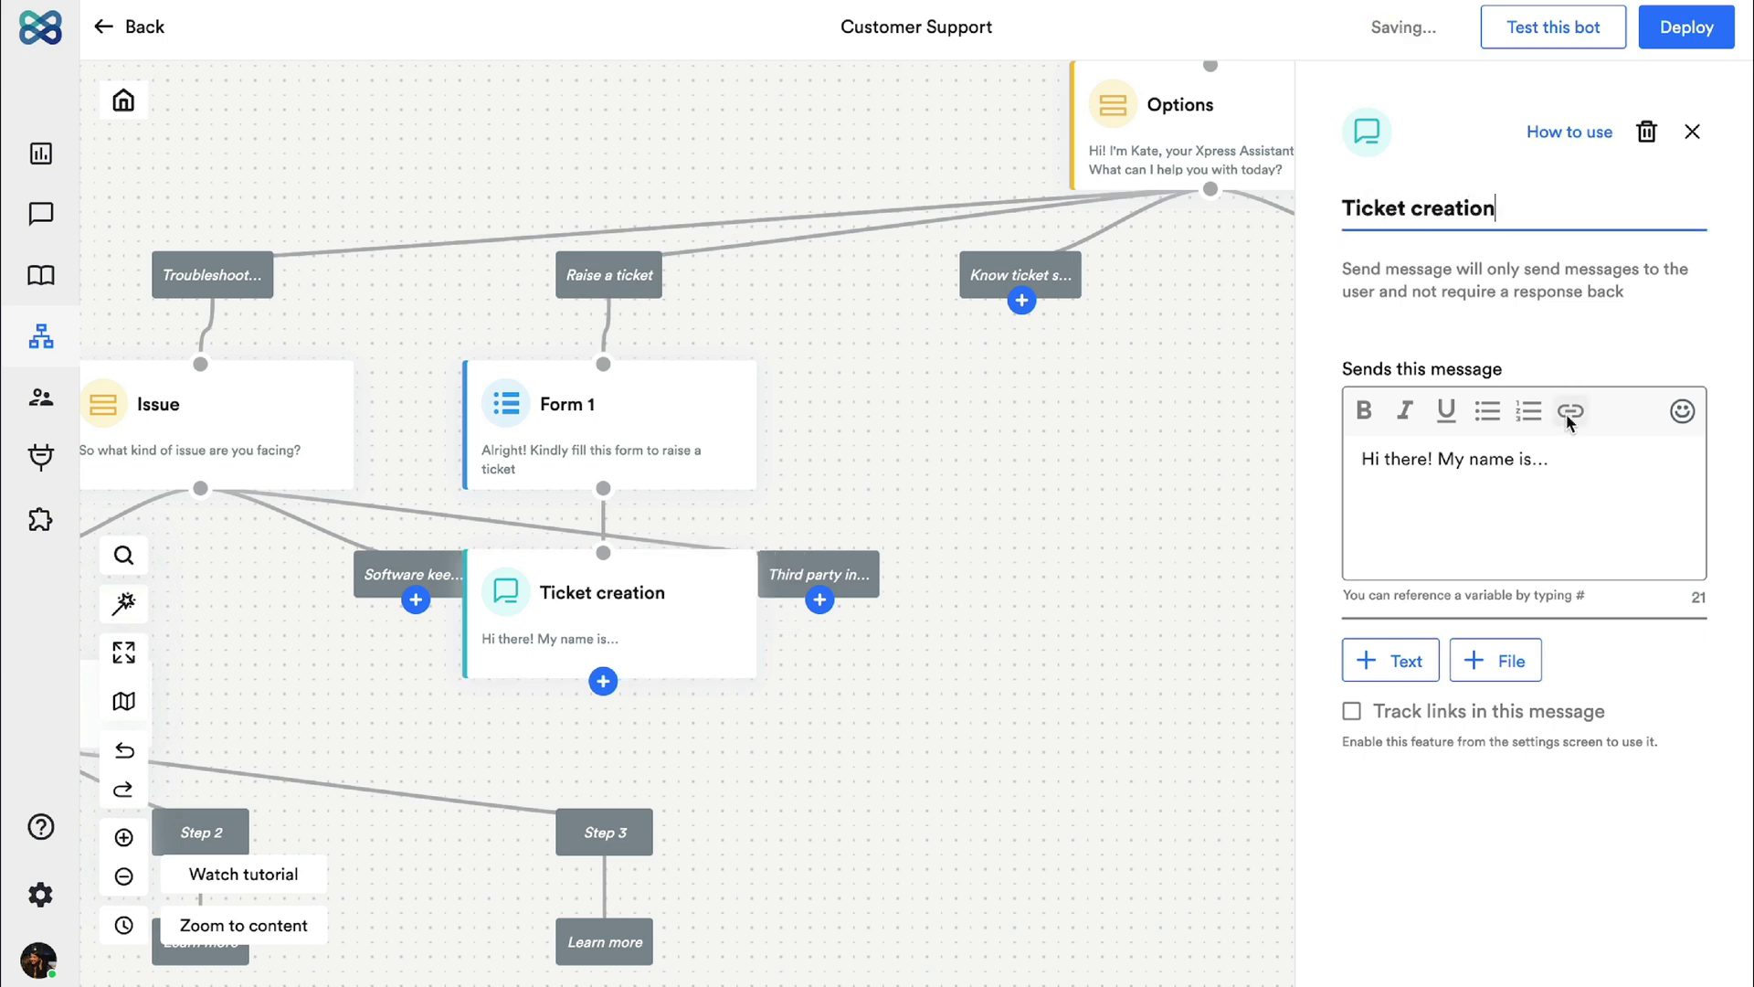
pyautogui.tripleClick(1378, 459)
pyautogui.write('T')
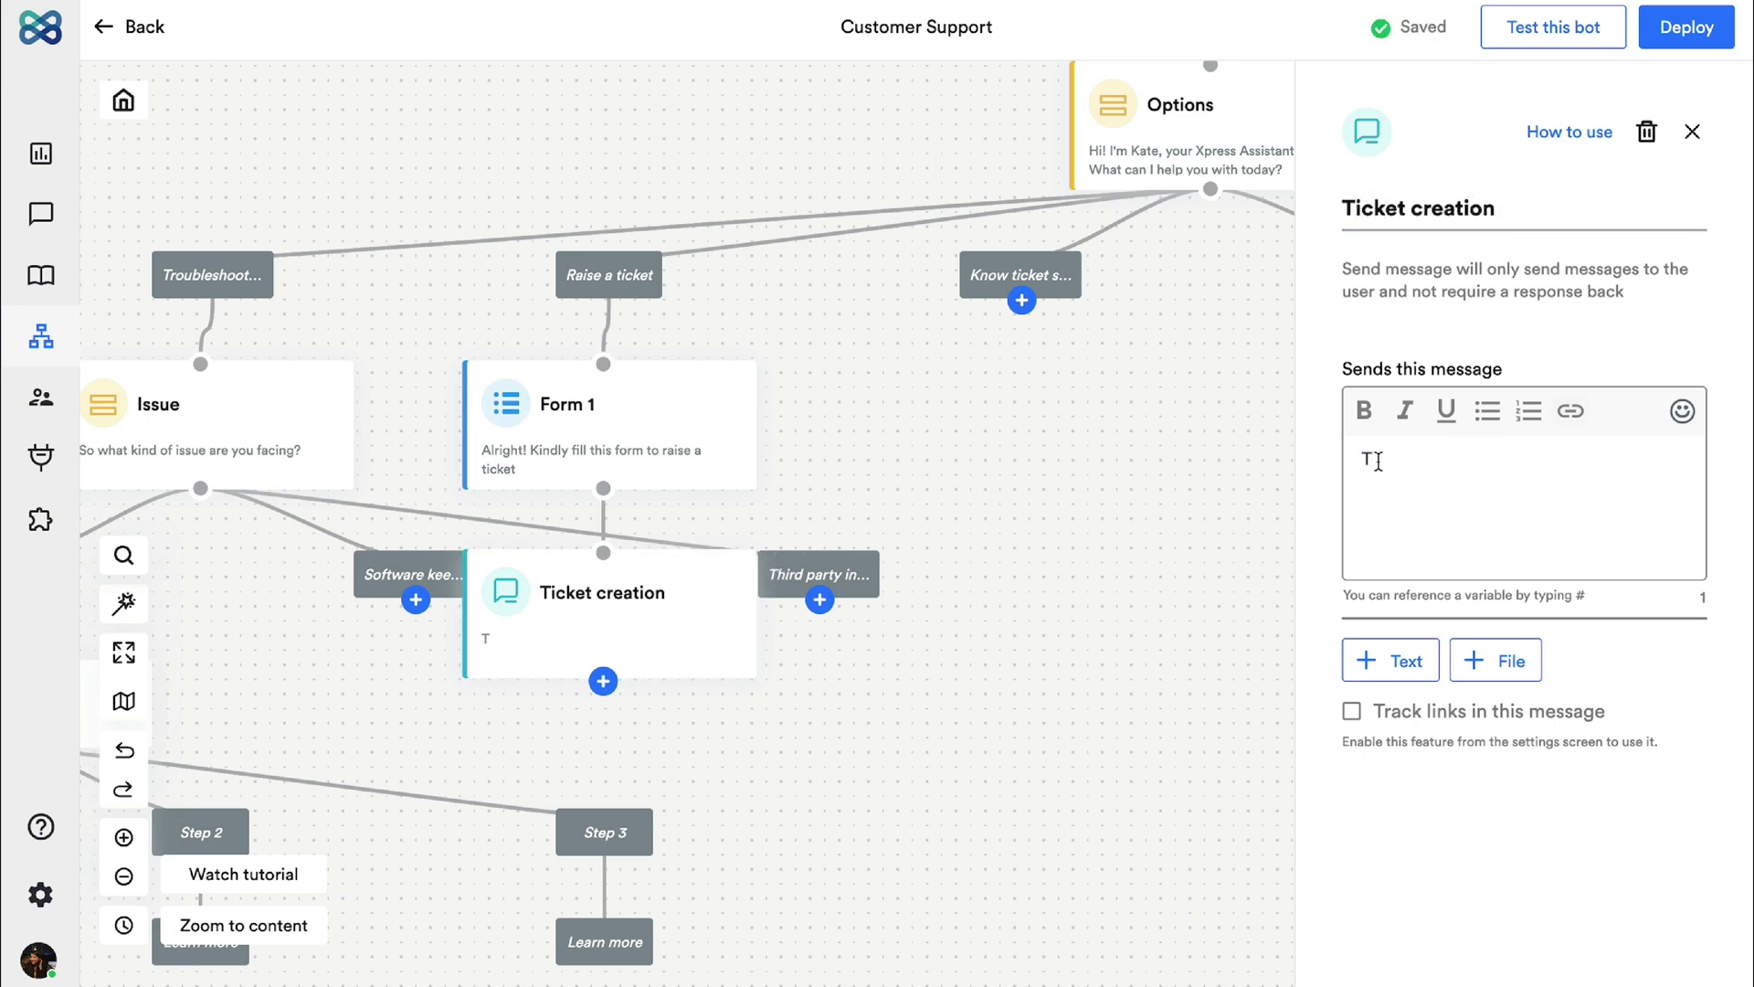
pyautogui.write('hanks!')
pyautogui.press('Return')
pyautogui.write('We have raised a ticket for you.')
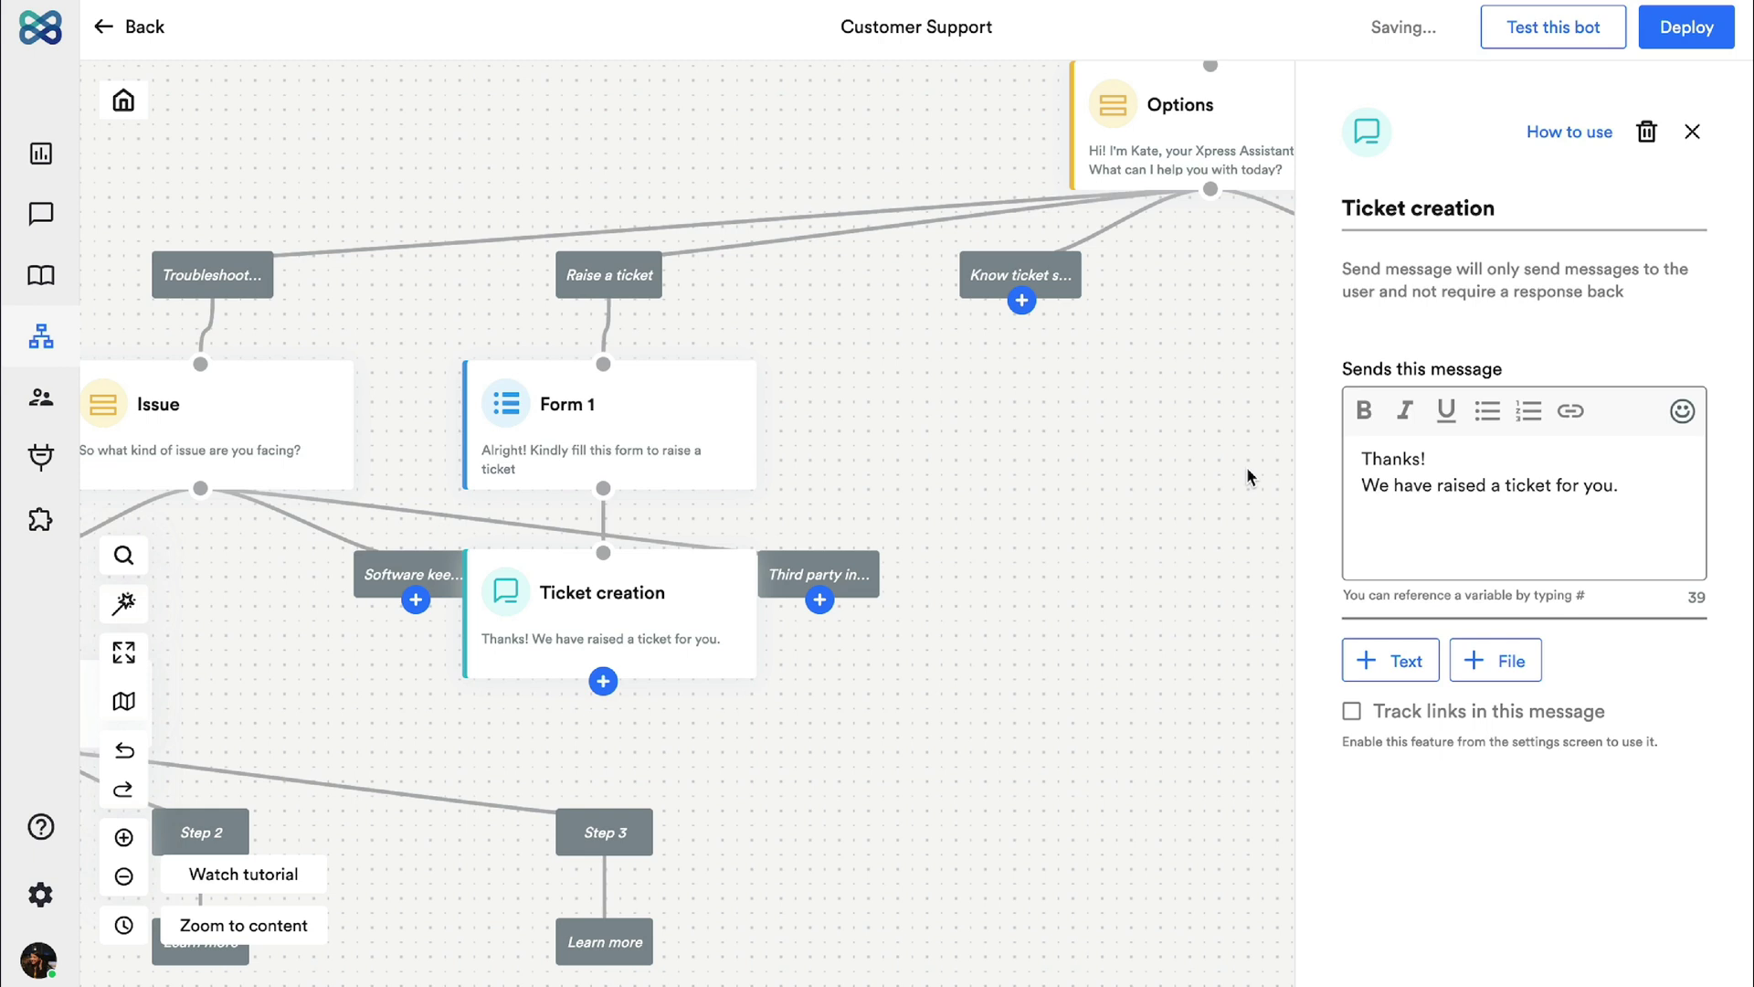
pyautogui.click(1247, 480)
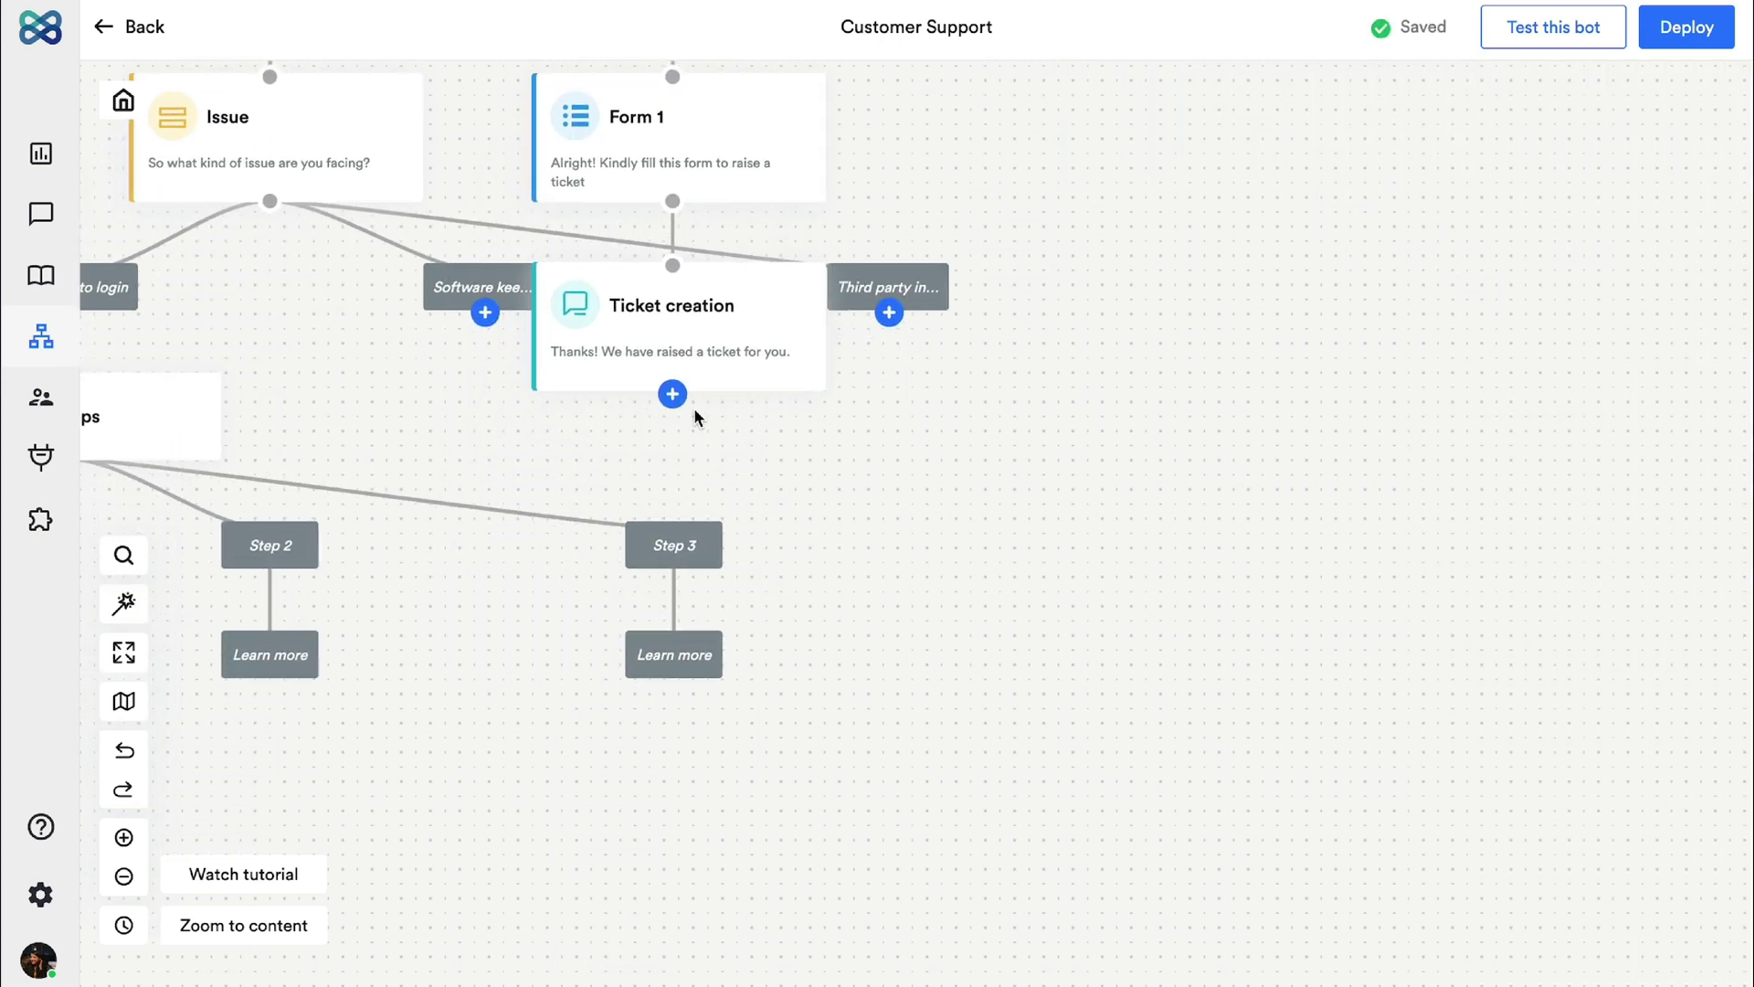
# Step: Add a 'Ticket raised' email step after Ticket creation and enter the recipient's e-mail address
pyautogui.click(674, 396)
pyautogui.scroll(-2, 728, 658)
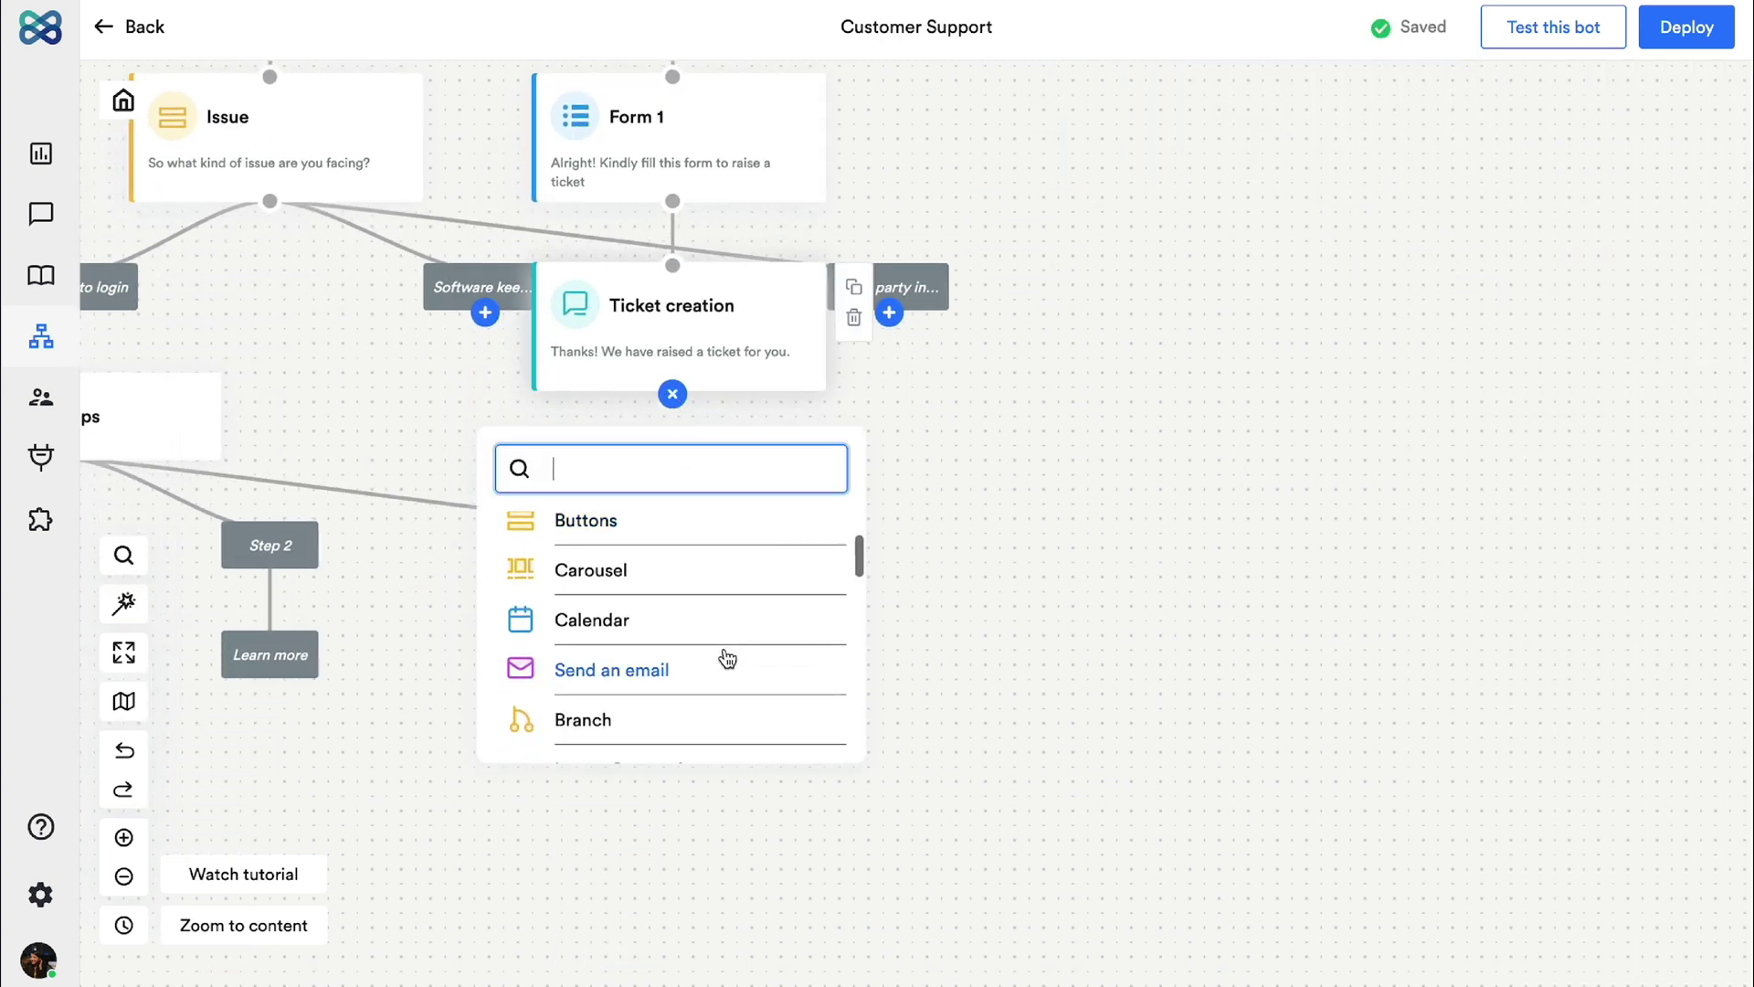
pyautogui.click(724, 656)
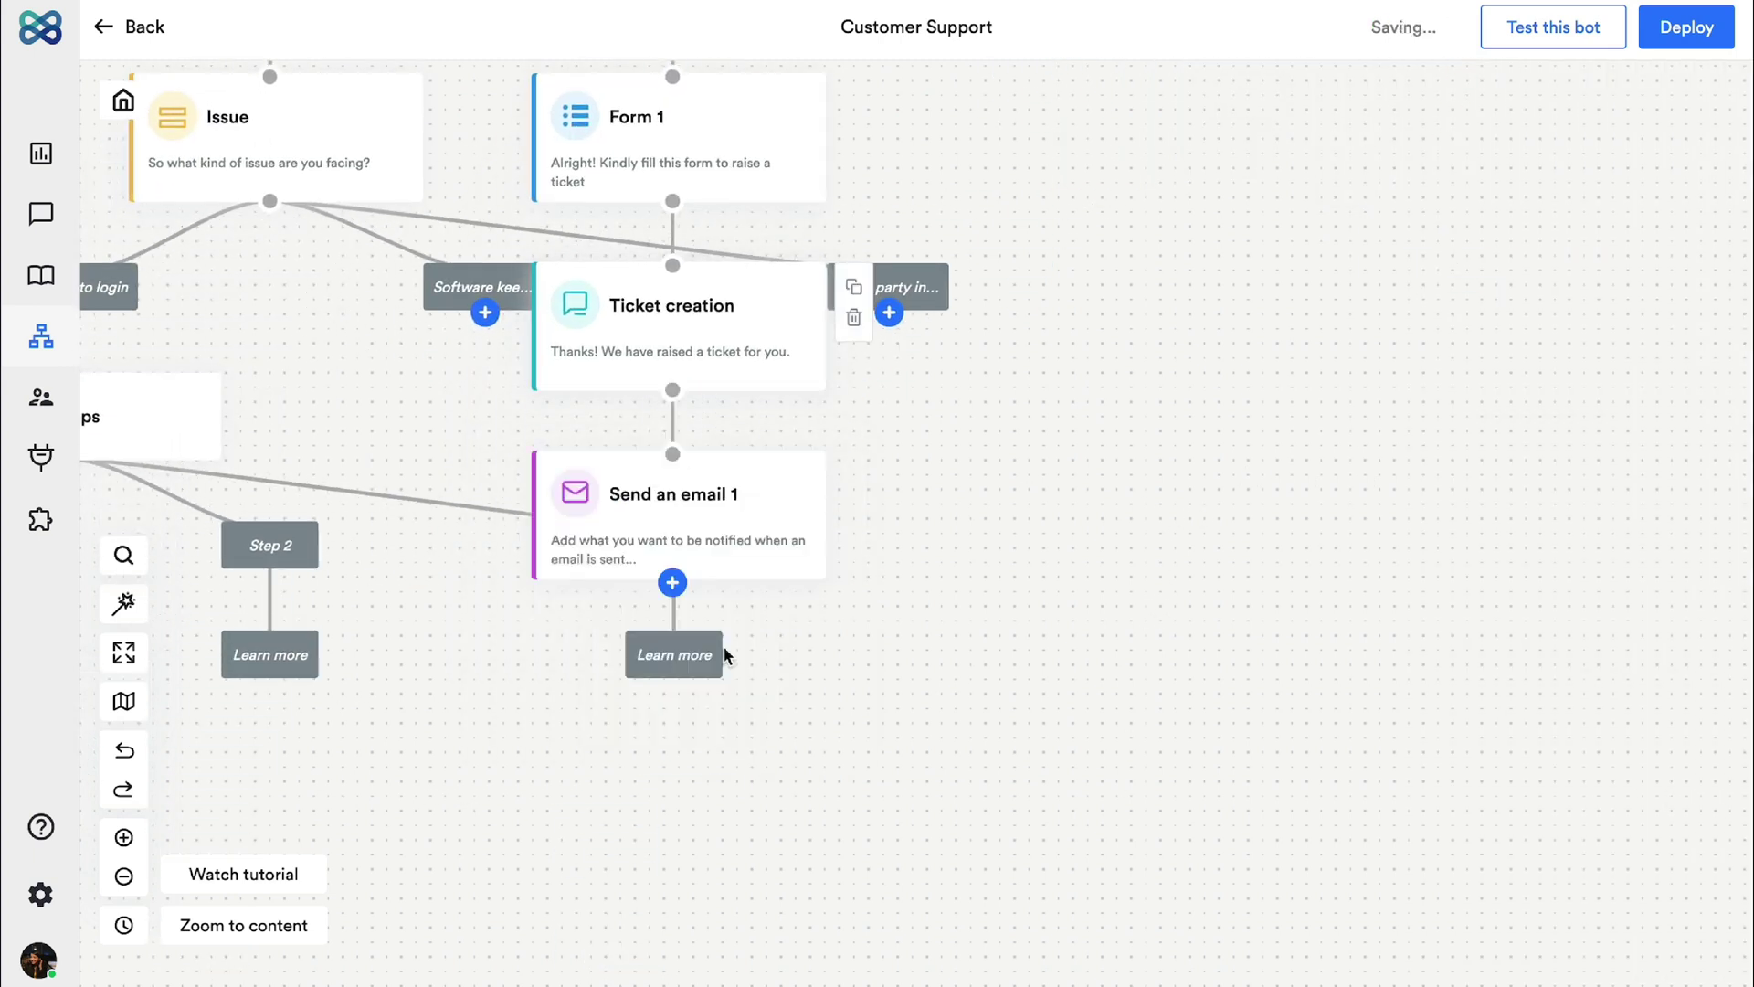
pyautogui.click(722, 551)
pyautogui.write('Ticket raised')
pyautogui.press('Tab')
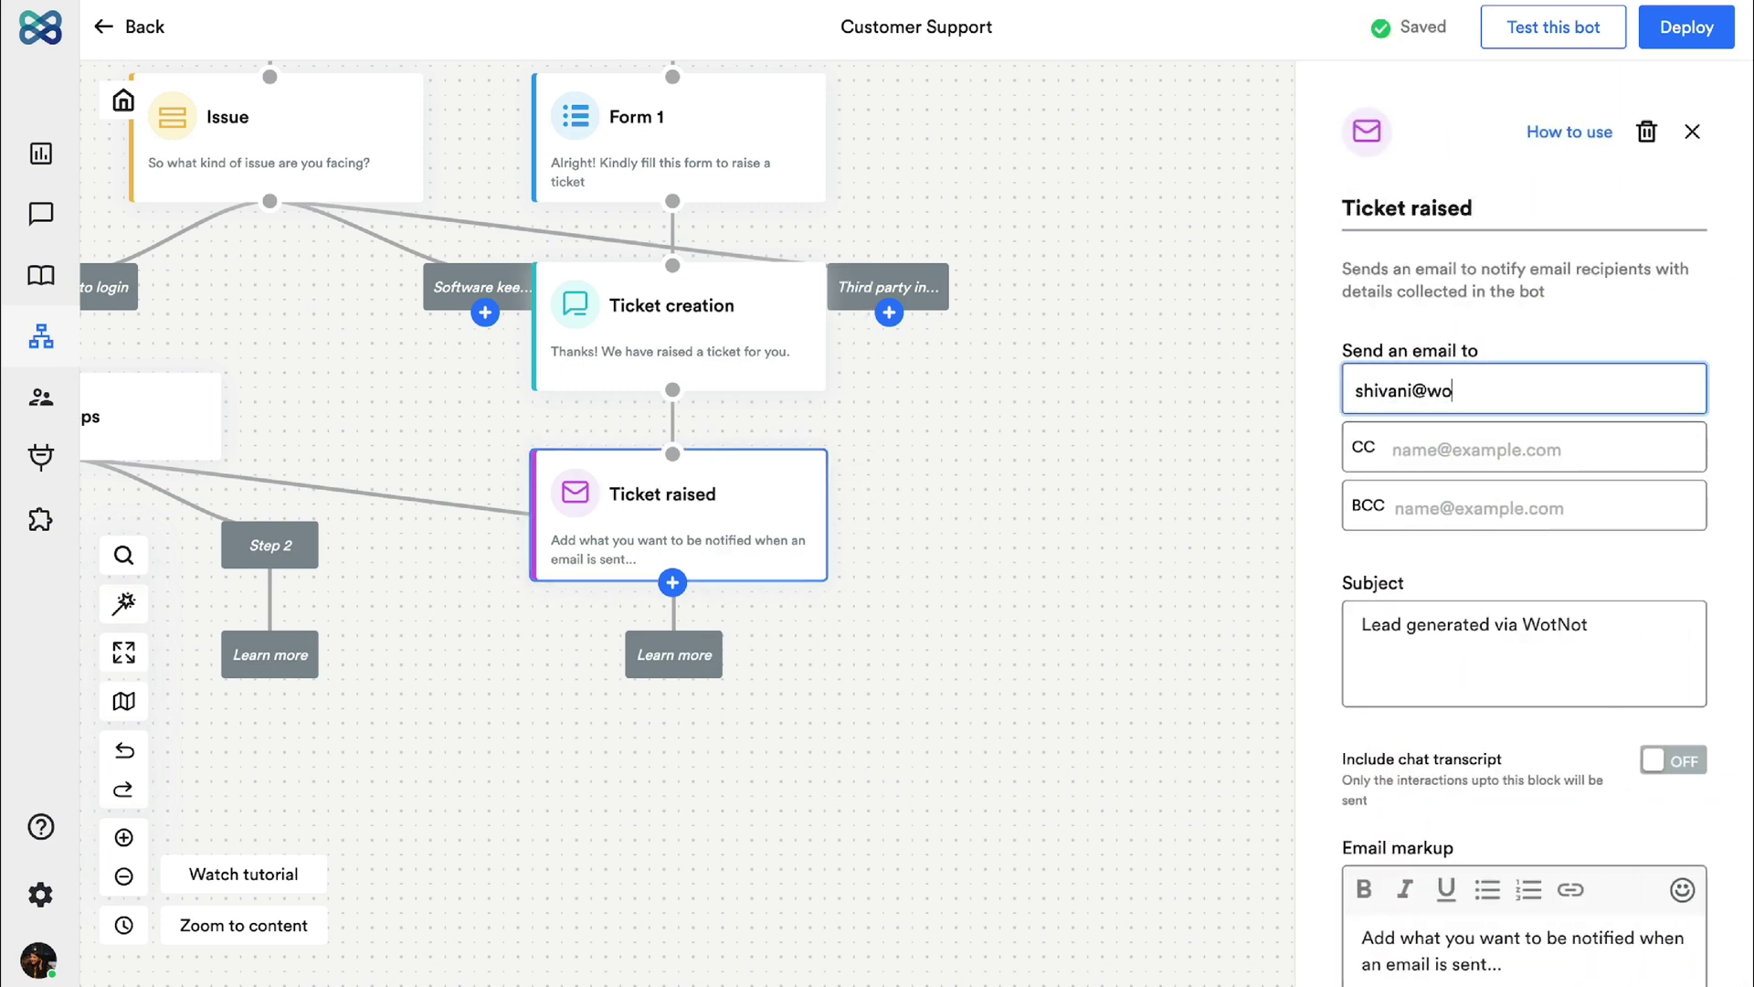
# Step: Set the subject 'A new ticket has been raised' and a body saying the customer awaits a response
pyautogui.press('Return')
pyautogui.click(1367, 624)
pyautogui.write('A new ticket has been raised')
pyautogui.scroll(-4, 1429, 677)
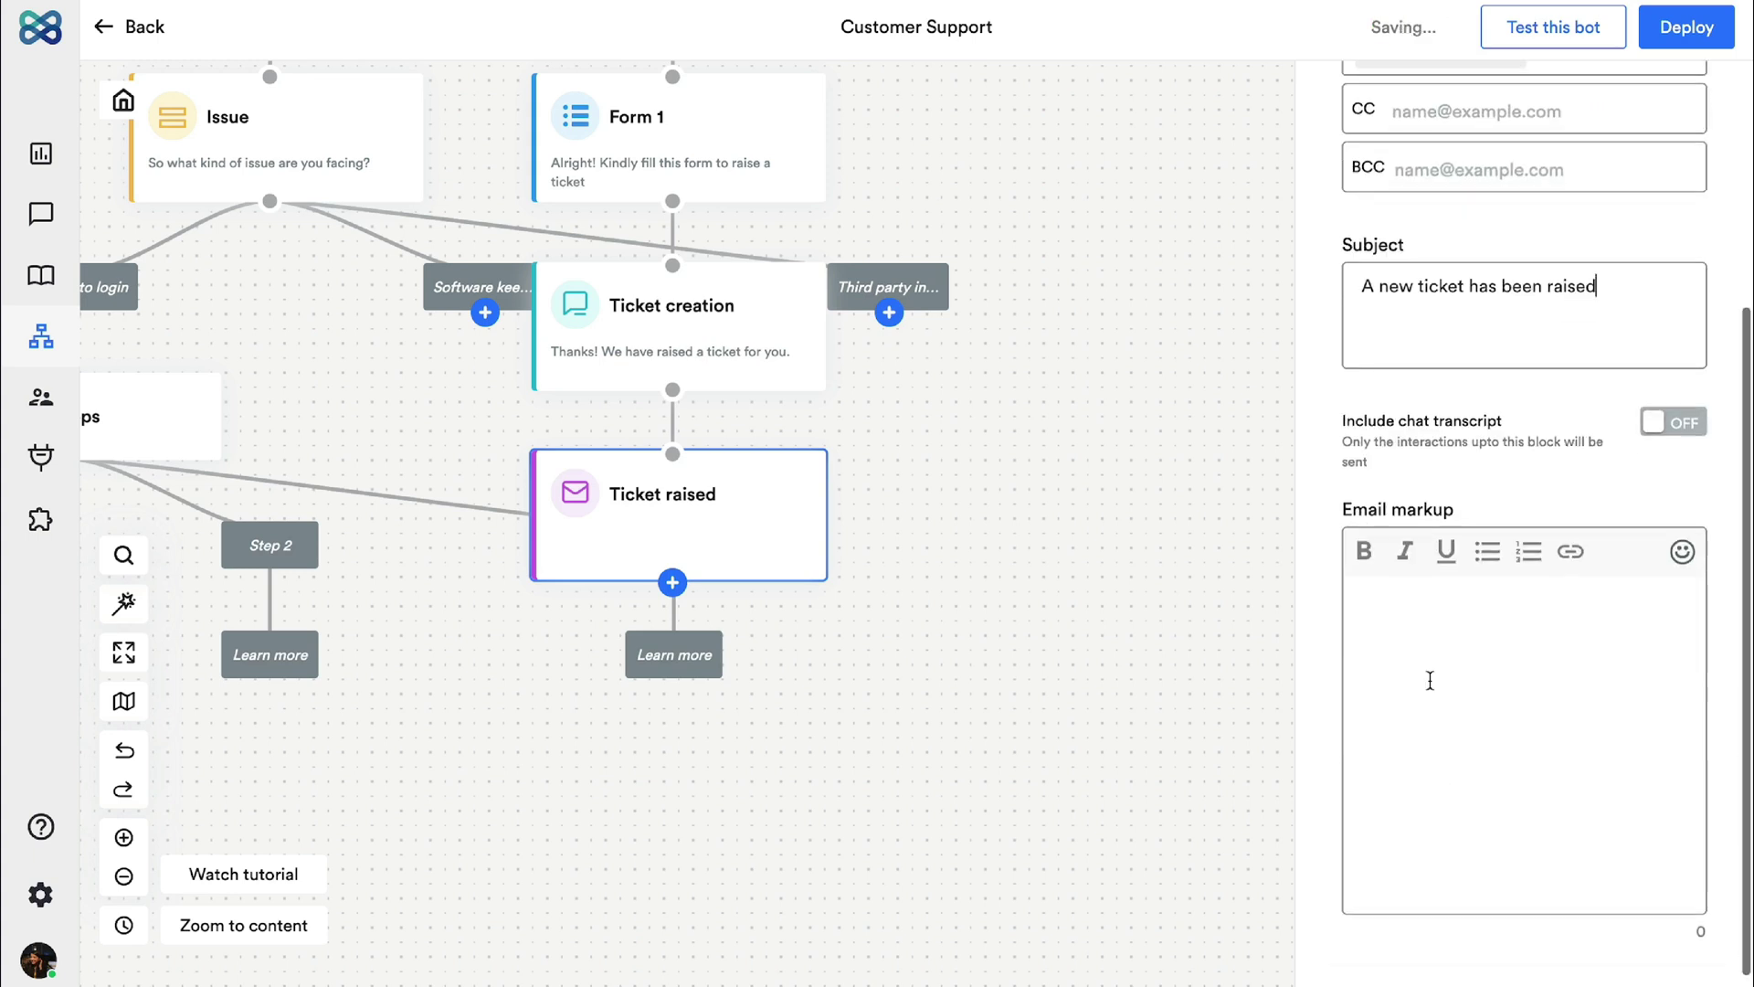
pyautogui.click(1429, 677)
pyautogui.write('A new tick')
pyautogui.write('et has been raised. The custiomer is expecting a response.')
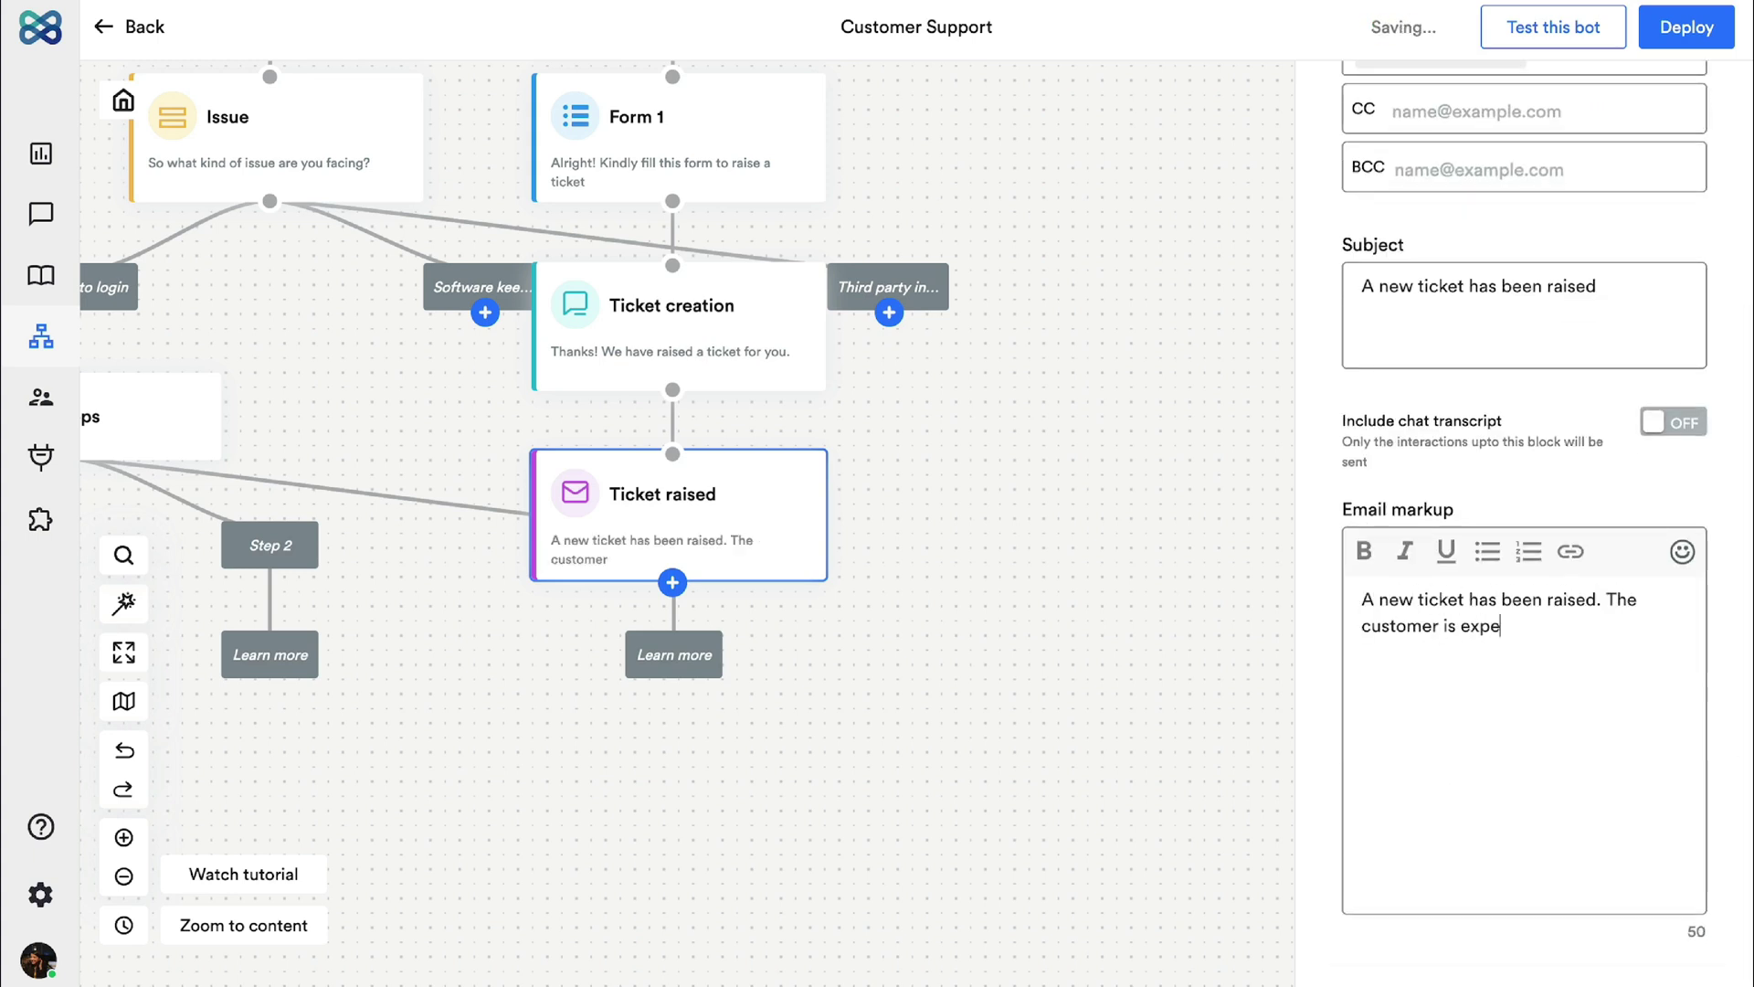
pyautogui.press('Escape')
# Step: Auto-arrange the flow and add a Collect Input step under Know ticket status
pyautogui.click(122, 605)
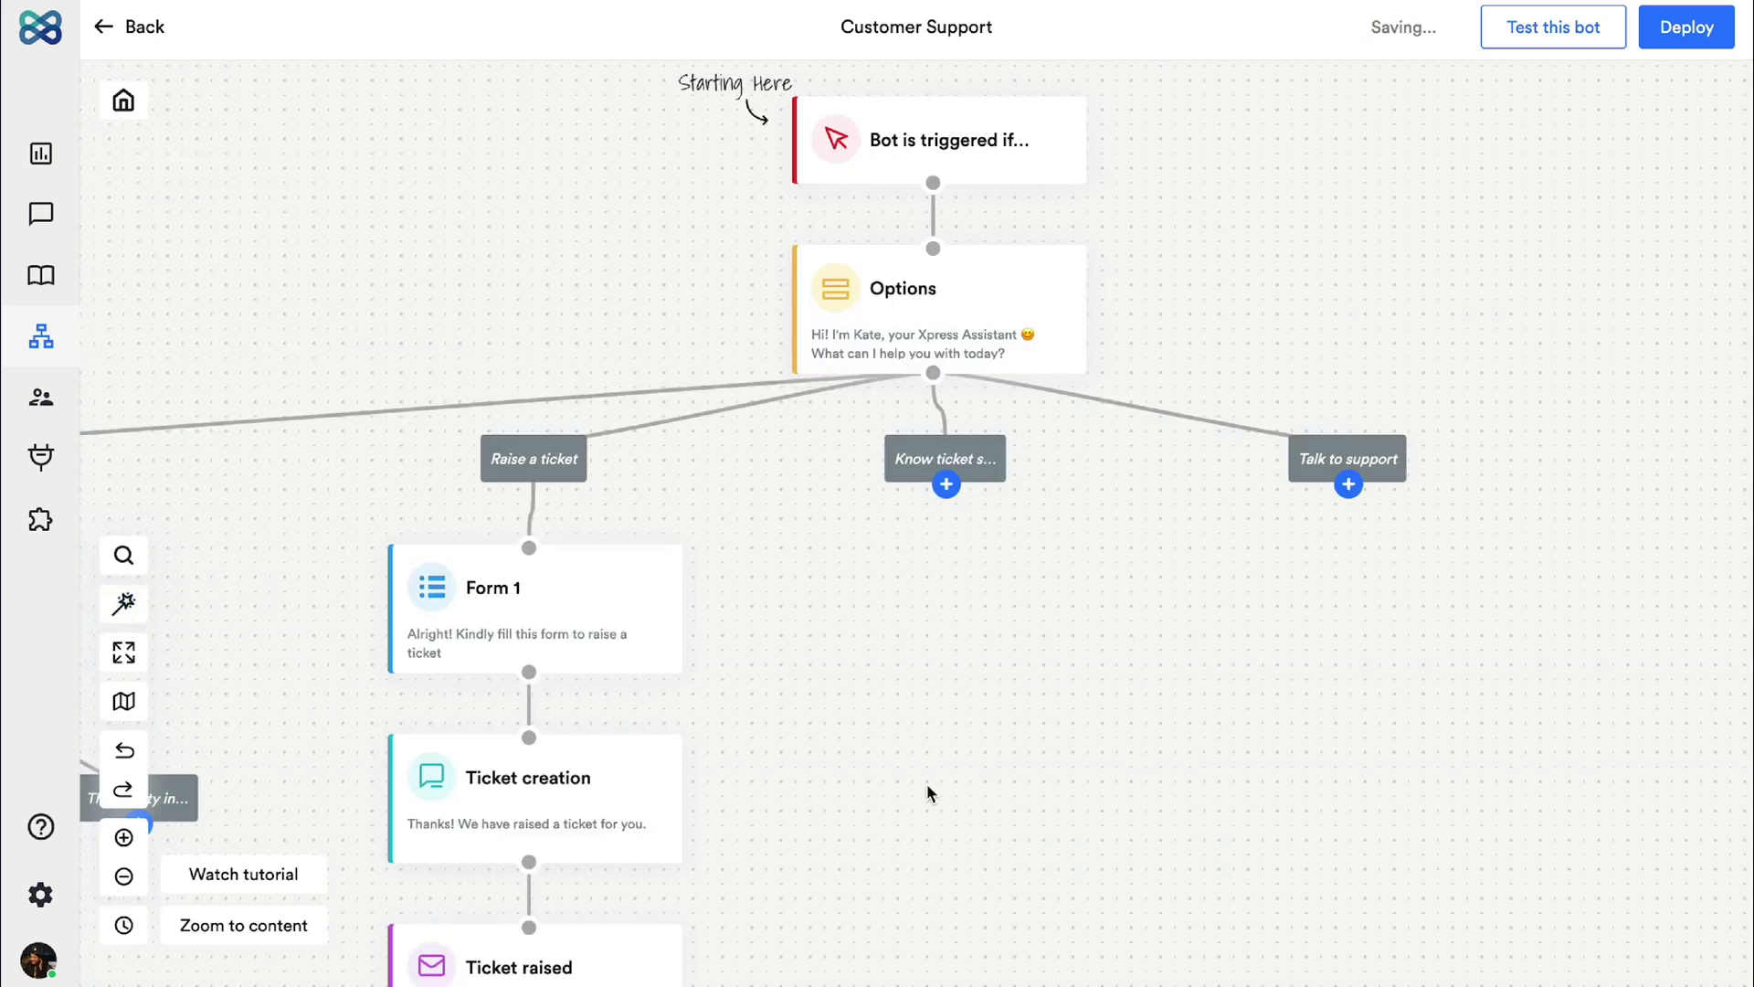
pyautogui.moveTo(926, 782); pyautogui.dragTo(1253, 501)
pyautogui.click(1268, 202)
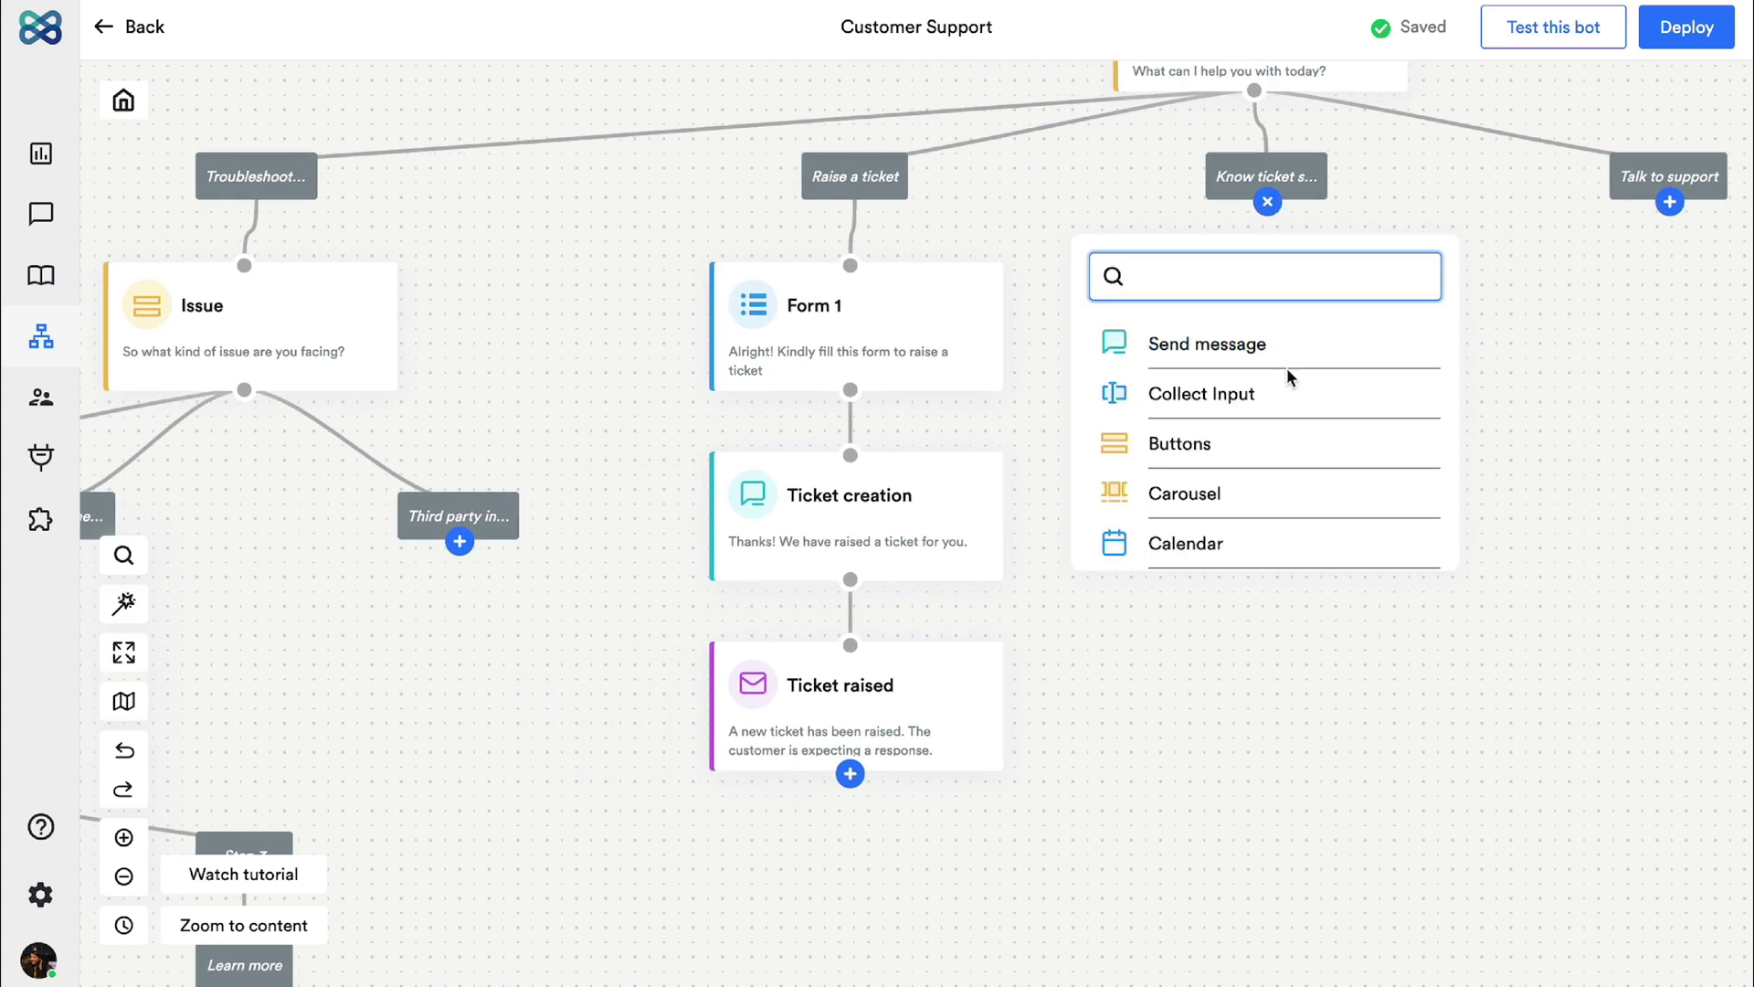
pyautogui.click(1283, 391)
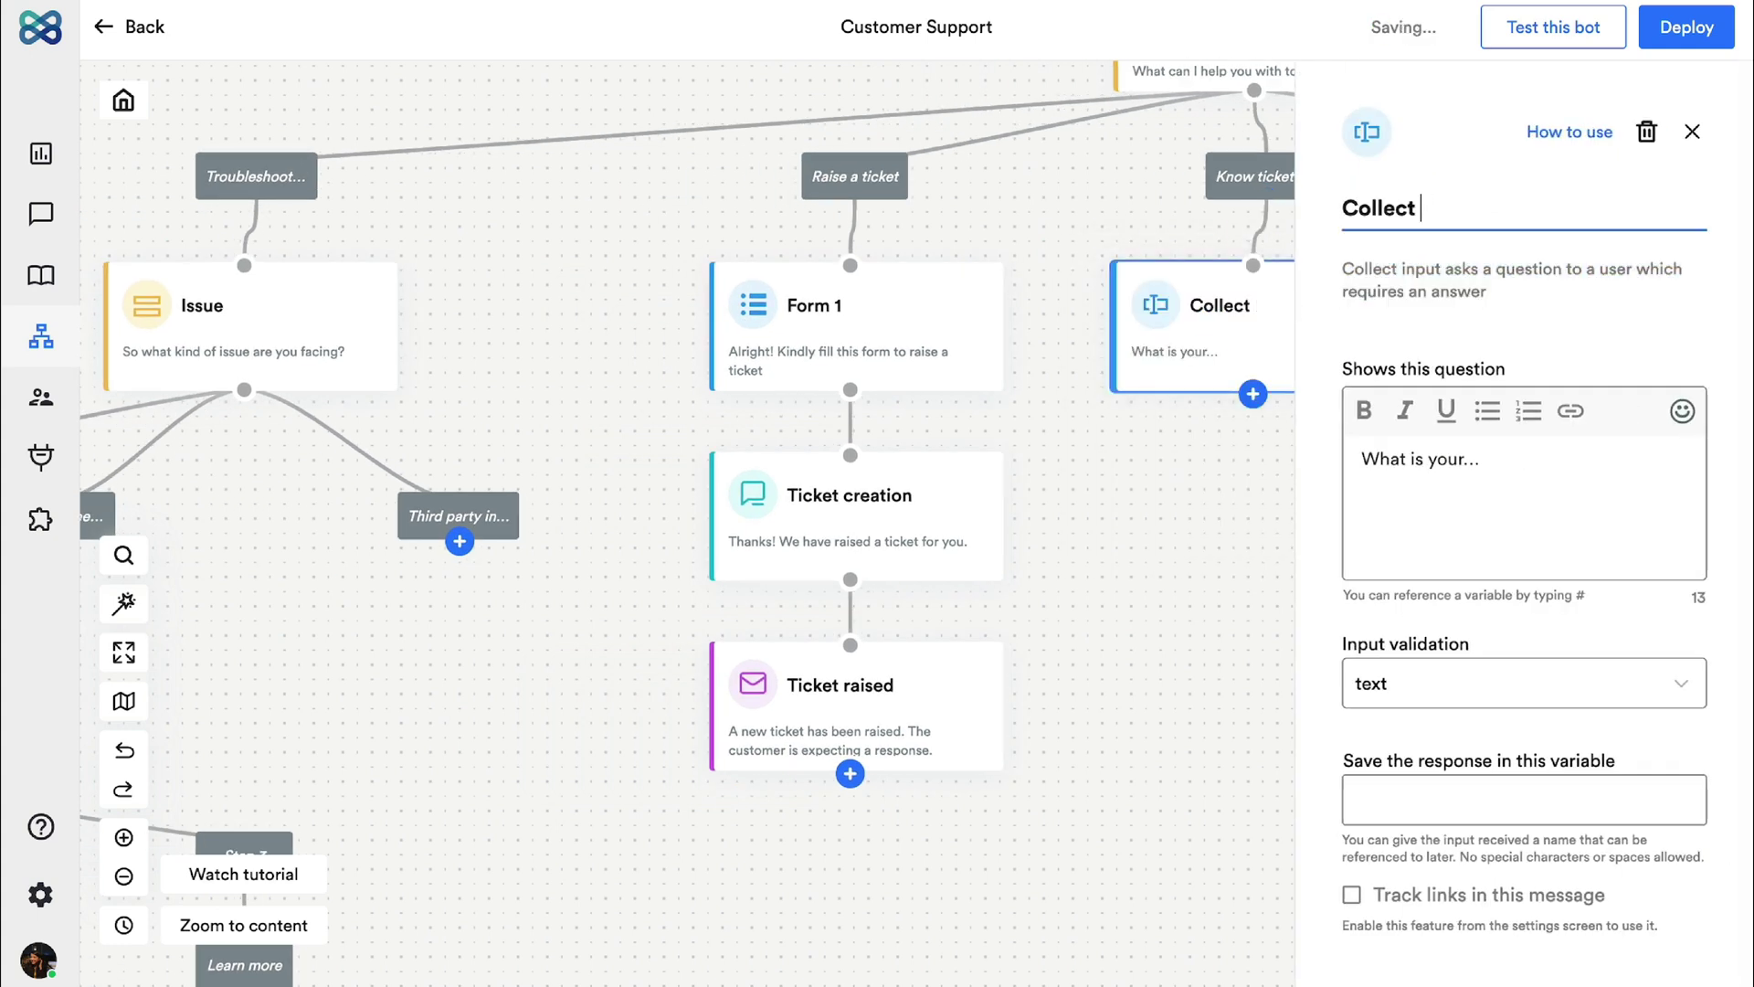
pyautogui.tripleClick(1578, 485)
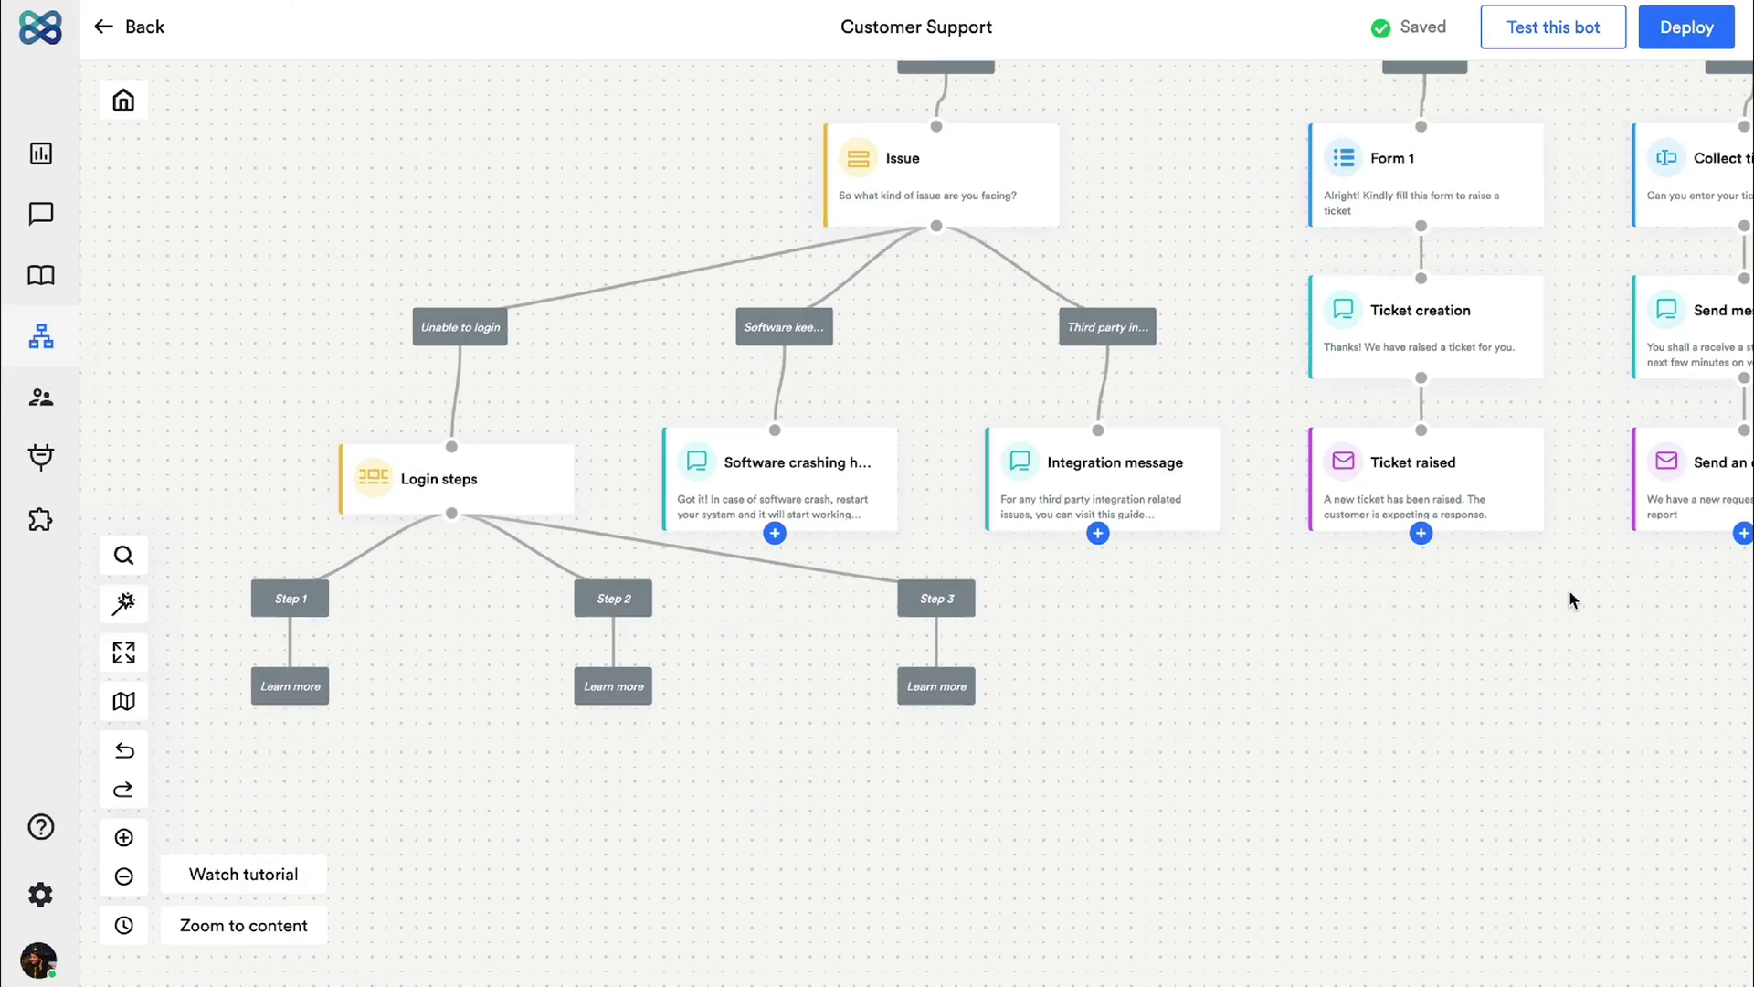
pyautogui.click(123, 876)
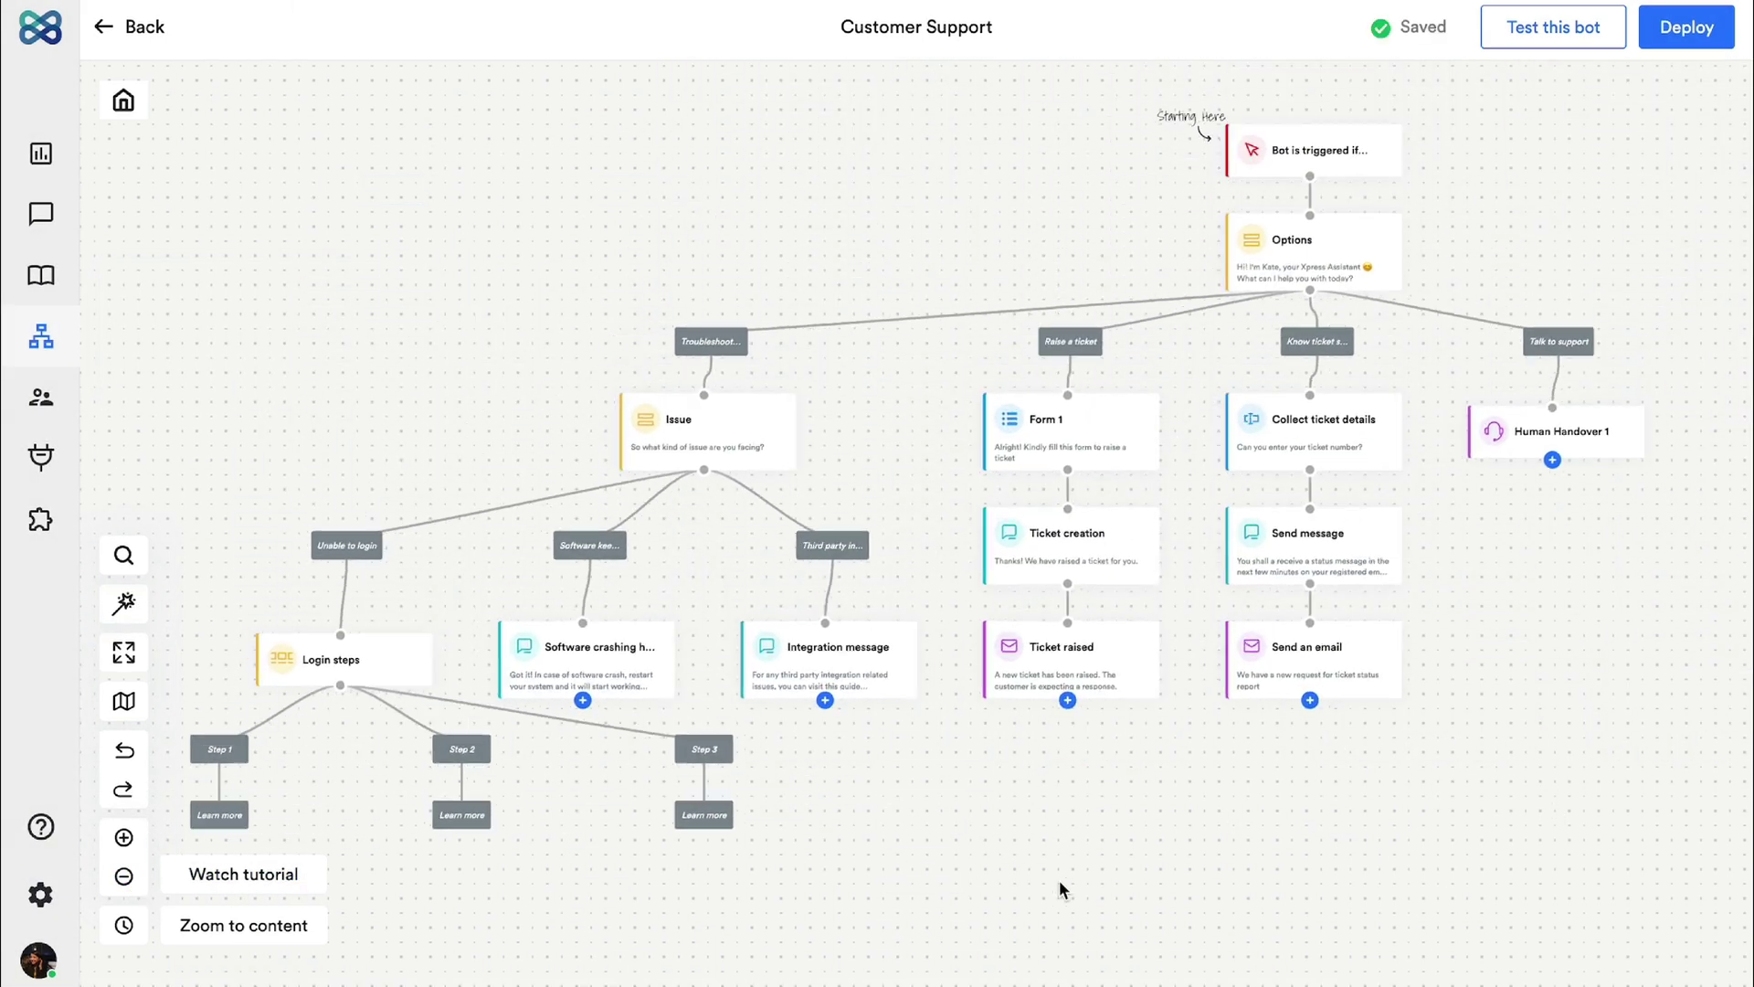
pyautogui.click(1556, 33)
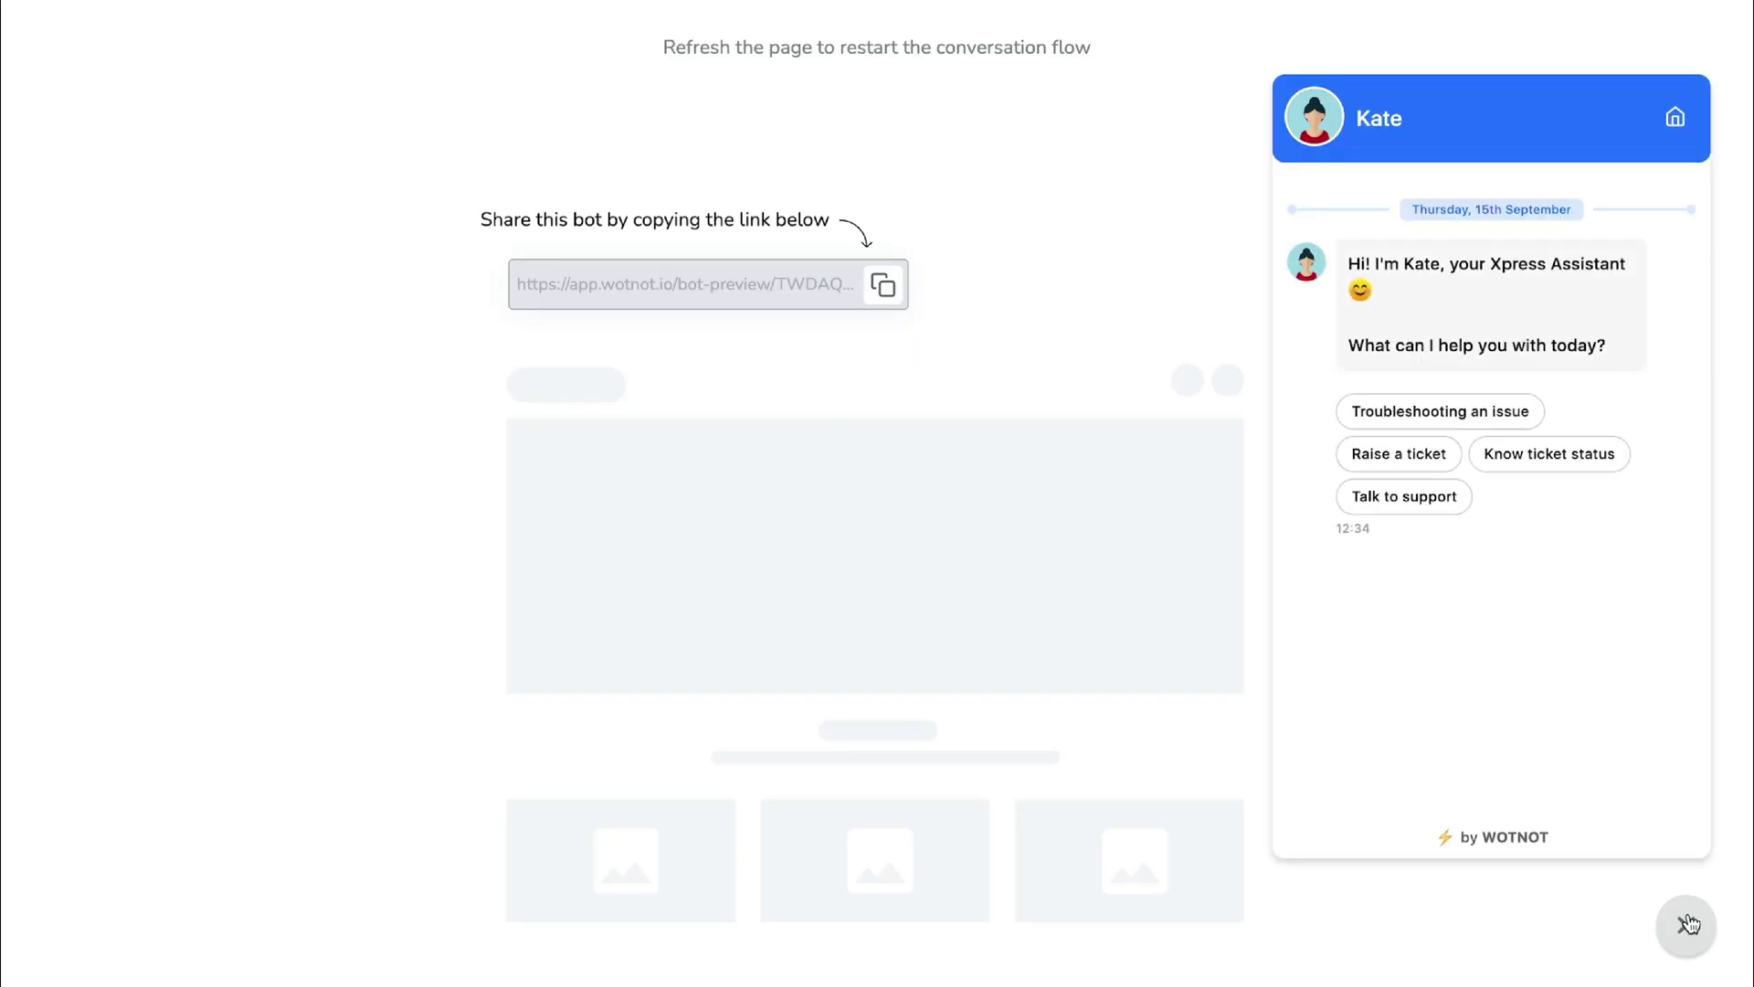
pyautogui.click(1480, 417)
pyautogui.click(1425, 559)
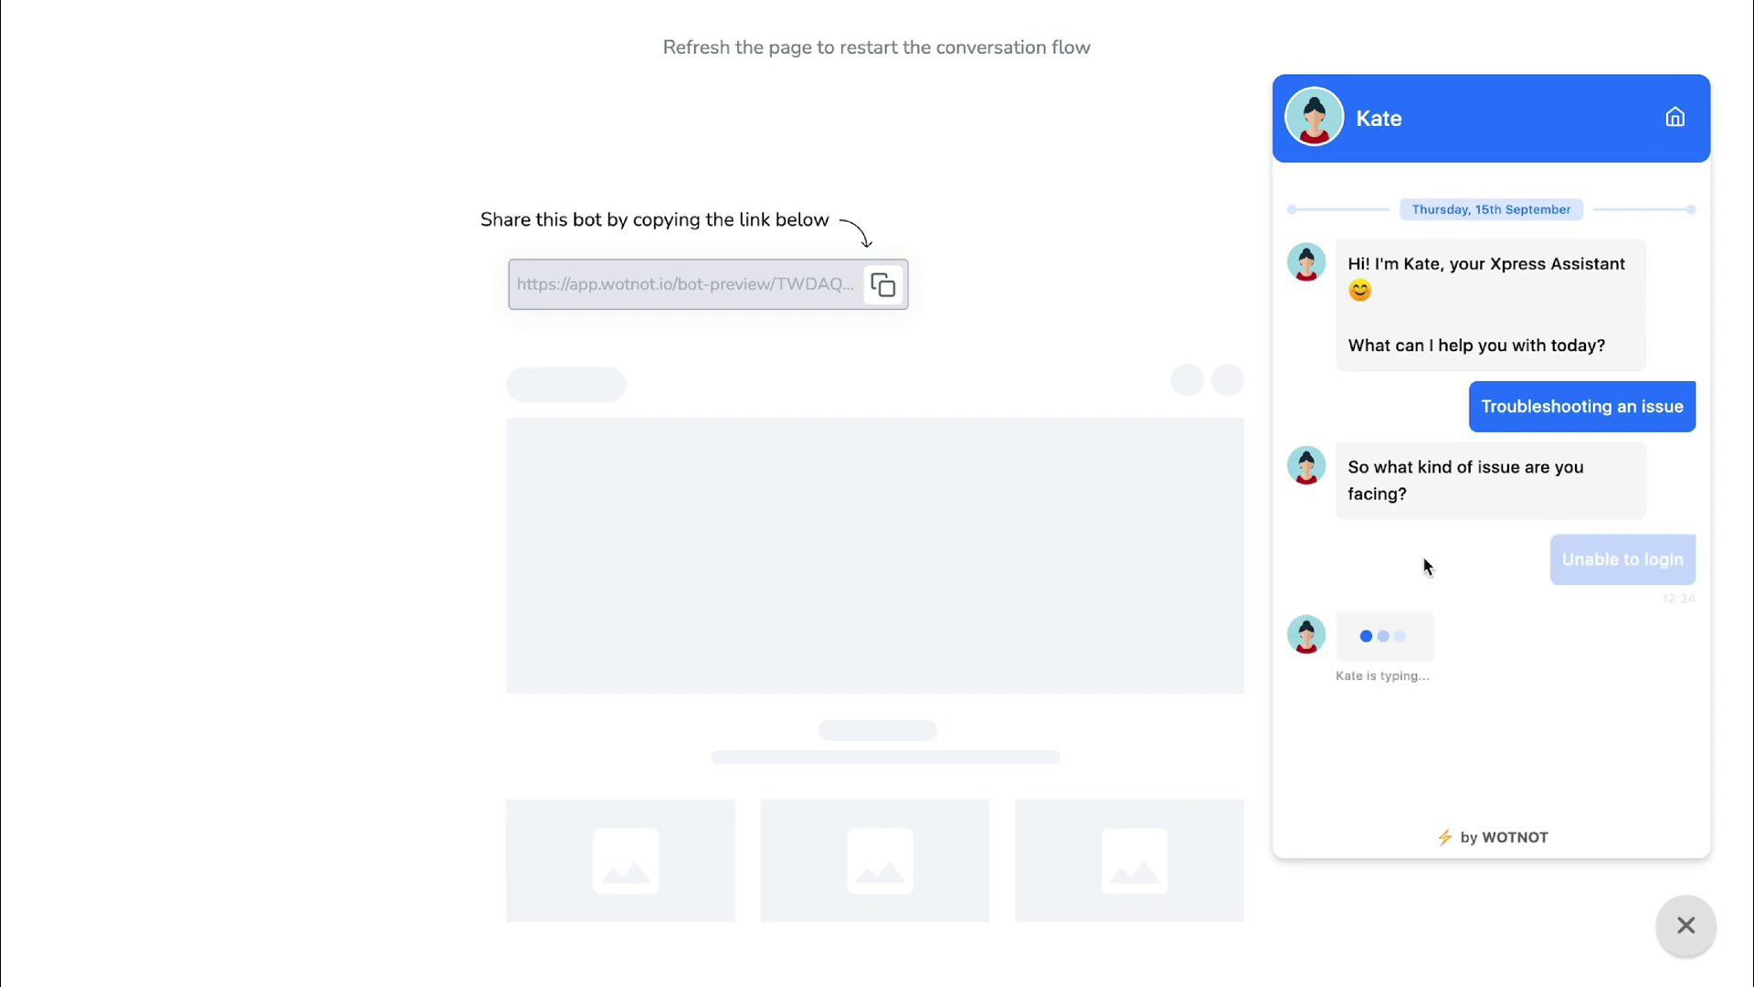
pyautogui.click(1628, 687)
pyautogui.click(1630, 680)
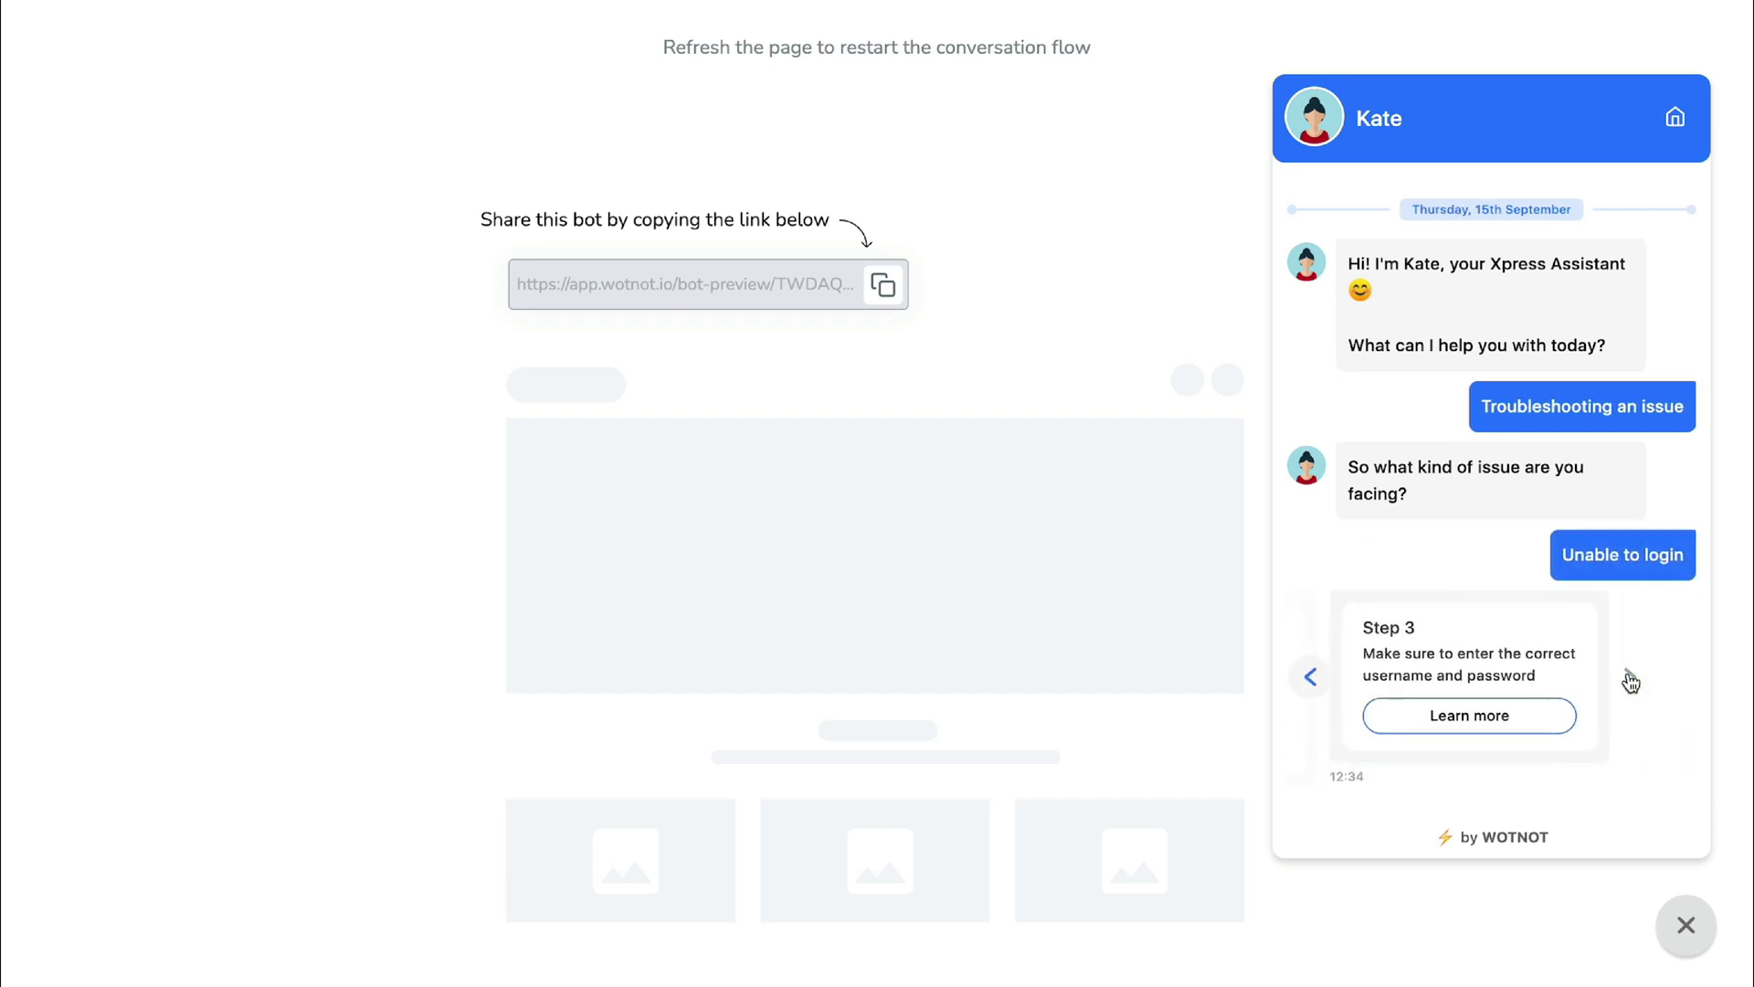
pyautogui.click(1495, 725)
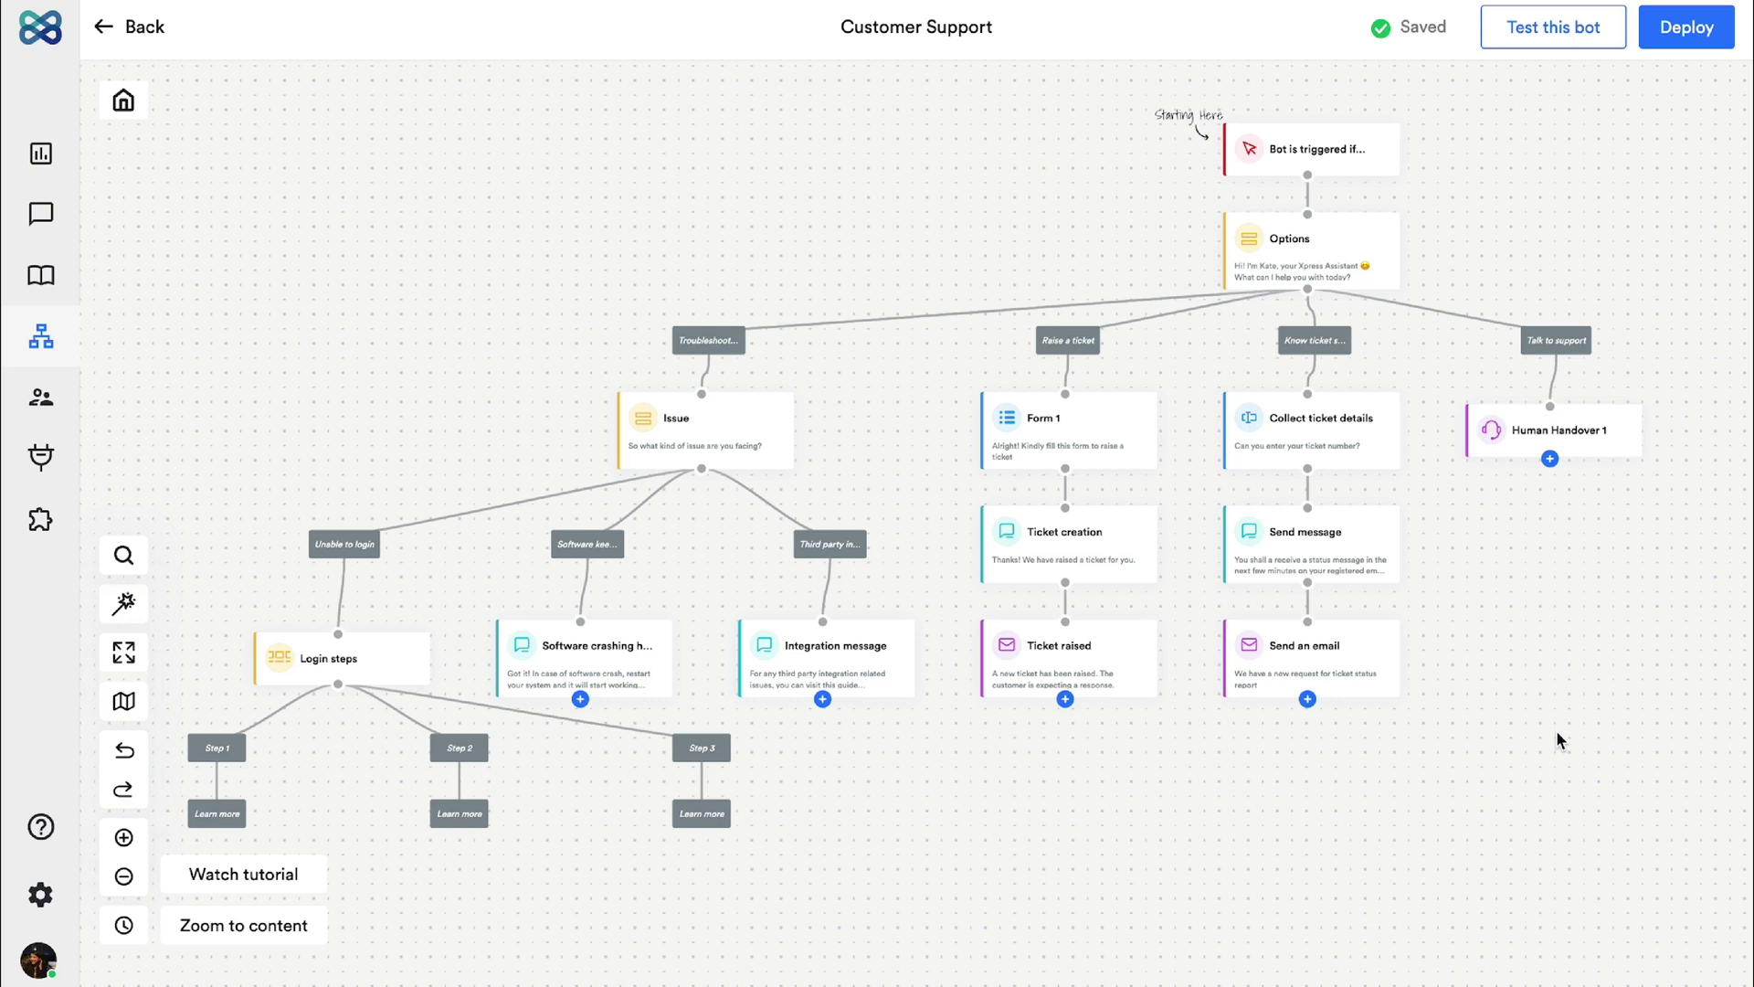
pyautogui.click(1689, 40)
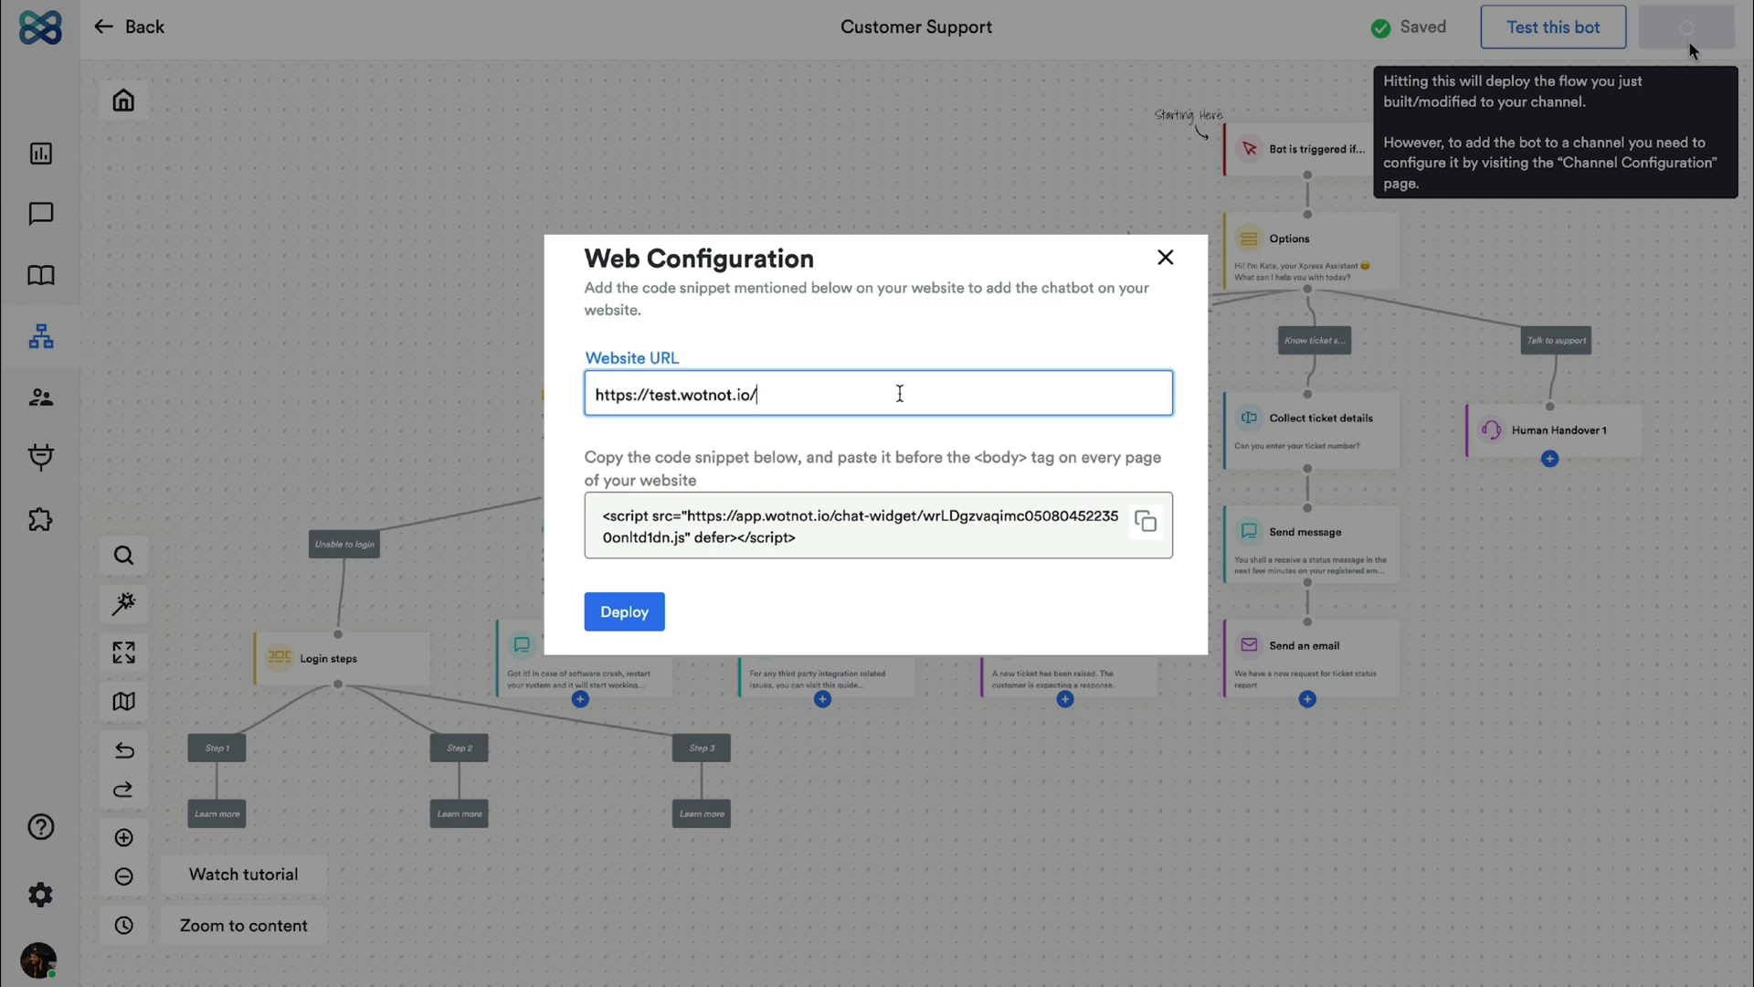
pyautogui.click(644, 613)
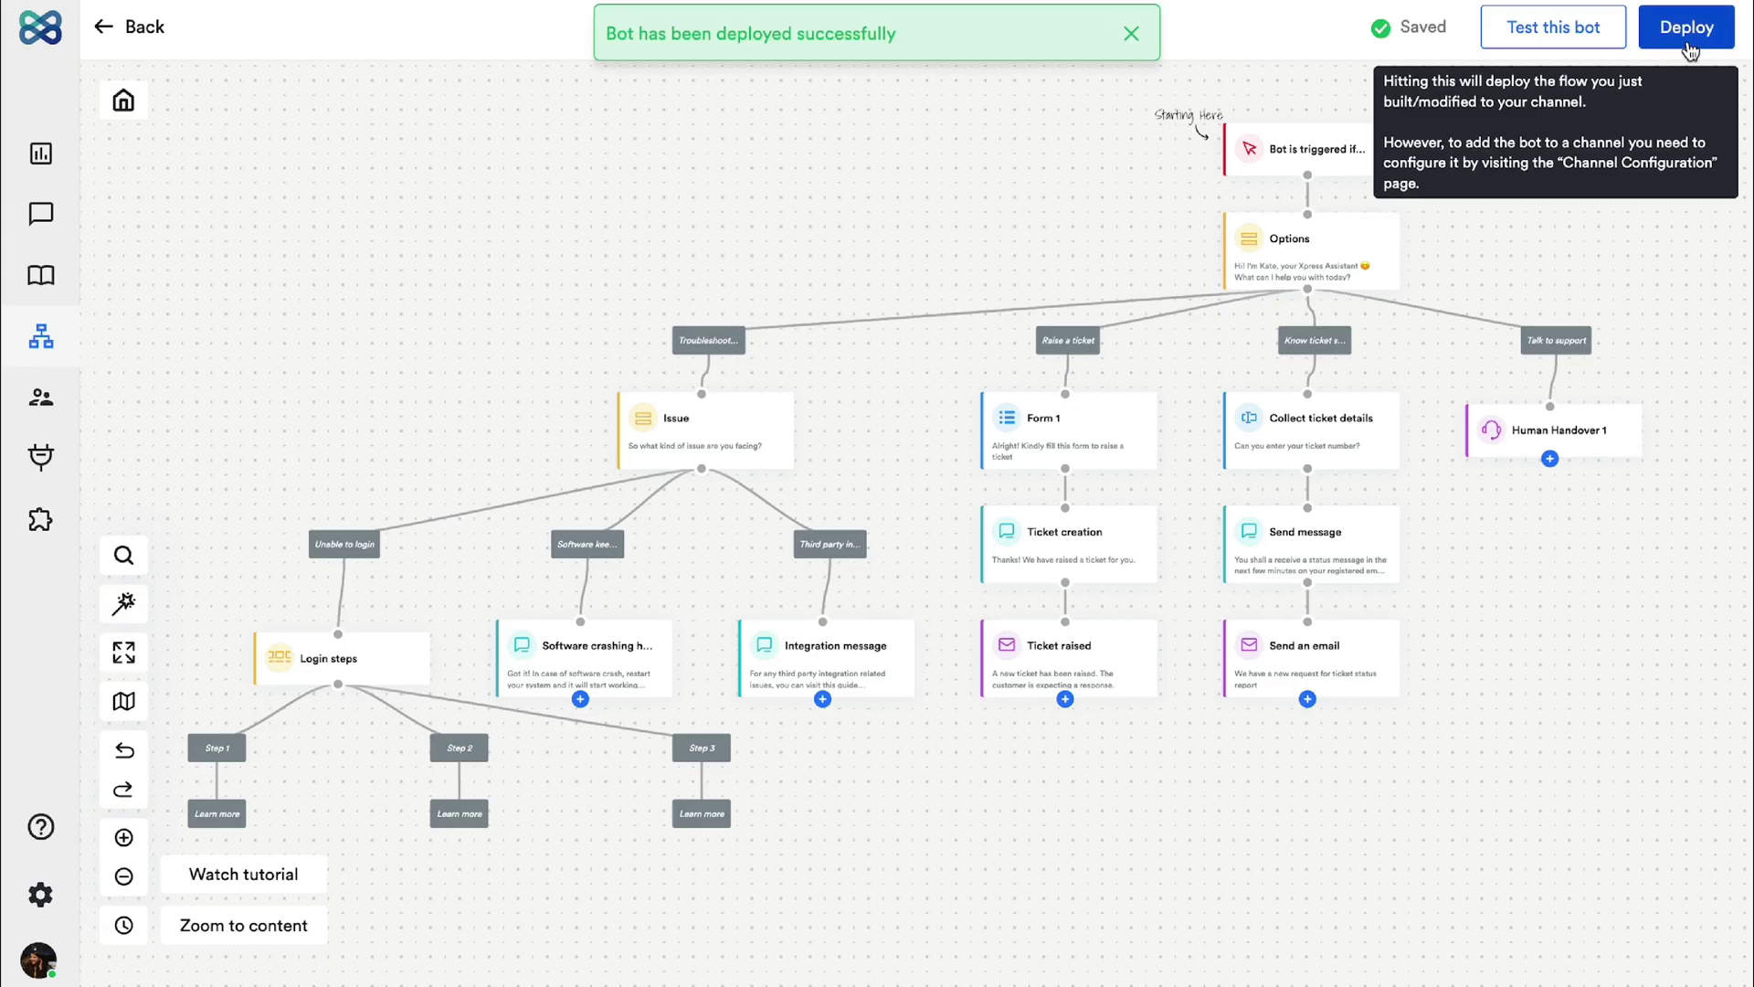